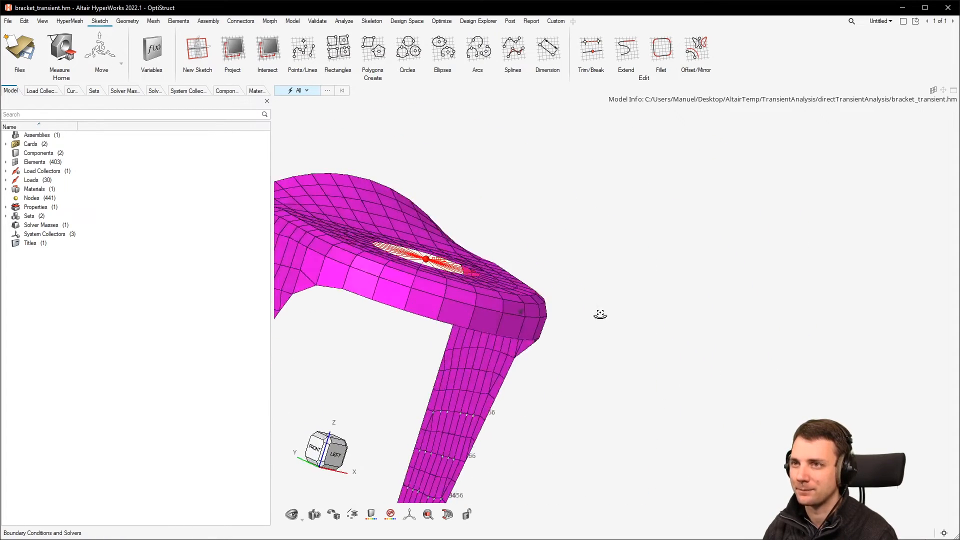
Examine the bracket mesh from several angles, including the constrained legs and the rigid spider in the hole
middle_drag(452, 307, 550, 355)
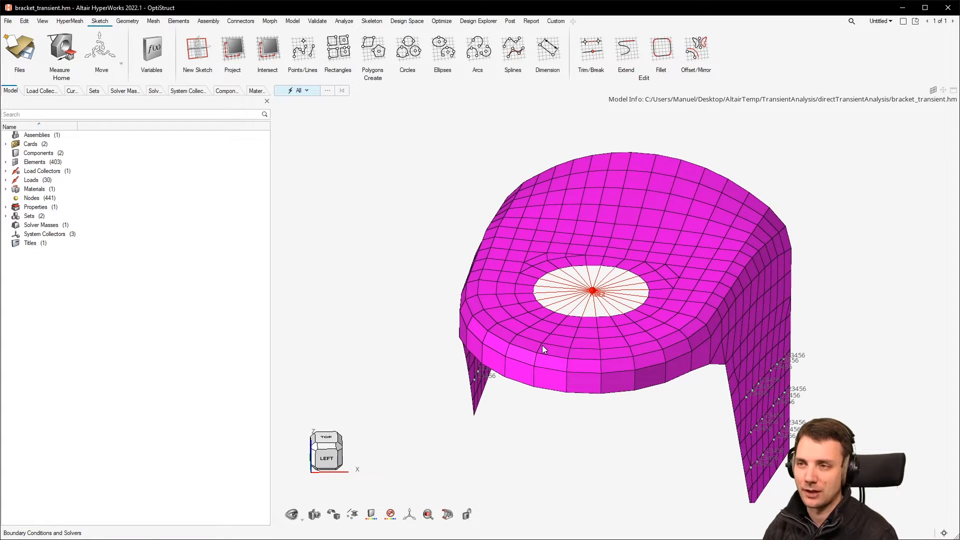
right_drag(598, 344, 551, 336)
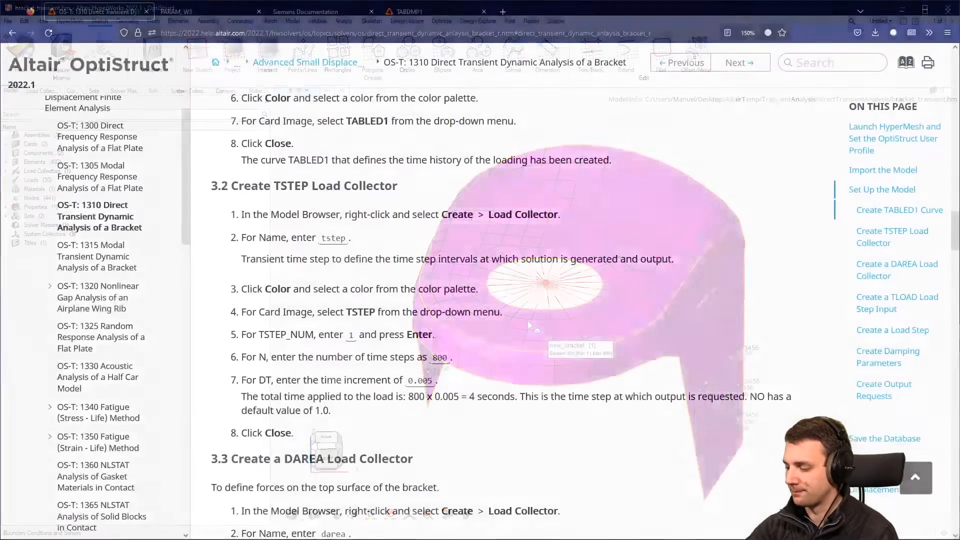
scroll(59, 196, up, 4)
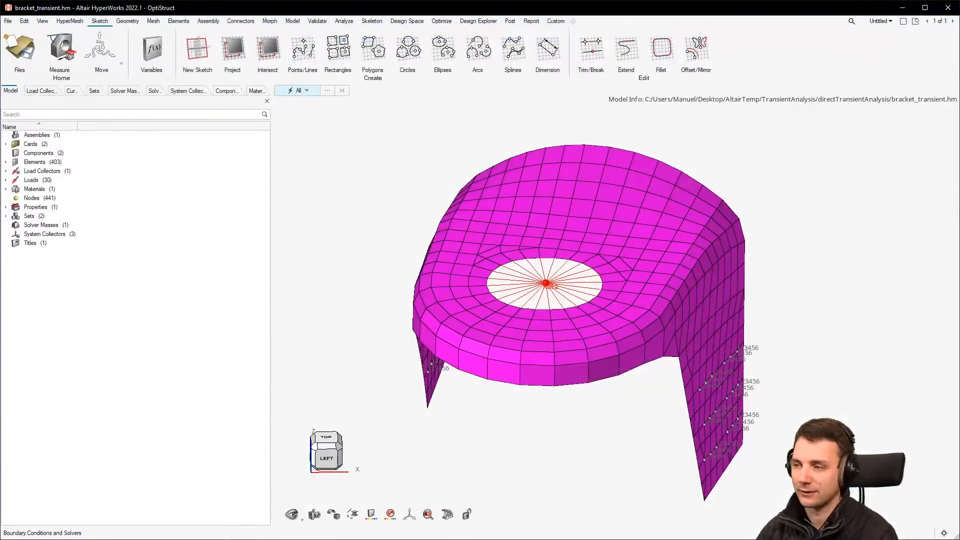
ctrl+drag(420, 486, 533, 423)
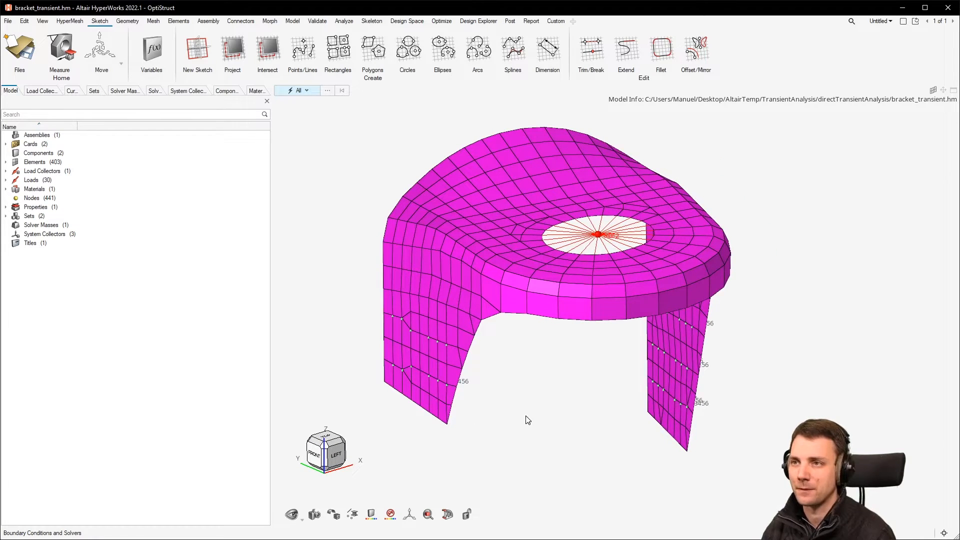
ctrl+drag(570, 389, 563, 354)
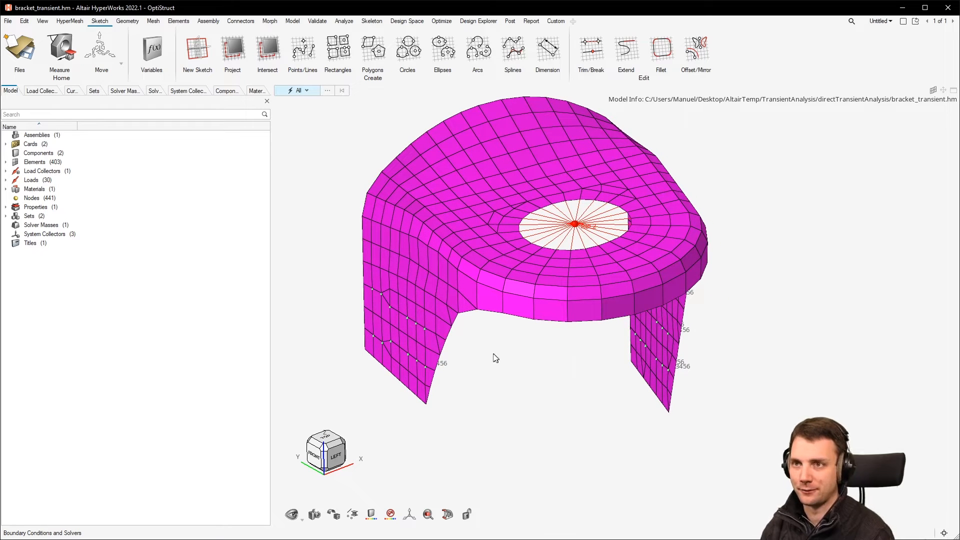
mouse_move(493, 356)
middle_down()
mouse_move(514, 371)
mouse_move(504, 353)
middle_up()
mouse_move(593, 357)
middle_down()
mouse_move(598, 371)
mouse_move(589, 358)
middle_up()
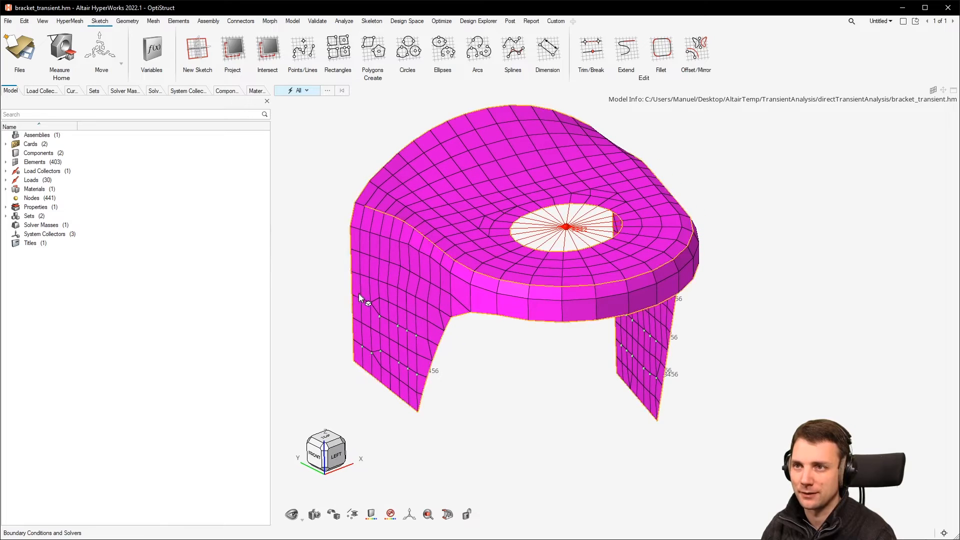
middle_drag(454, 381, 625, 240)
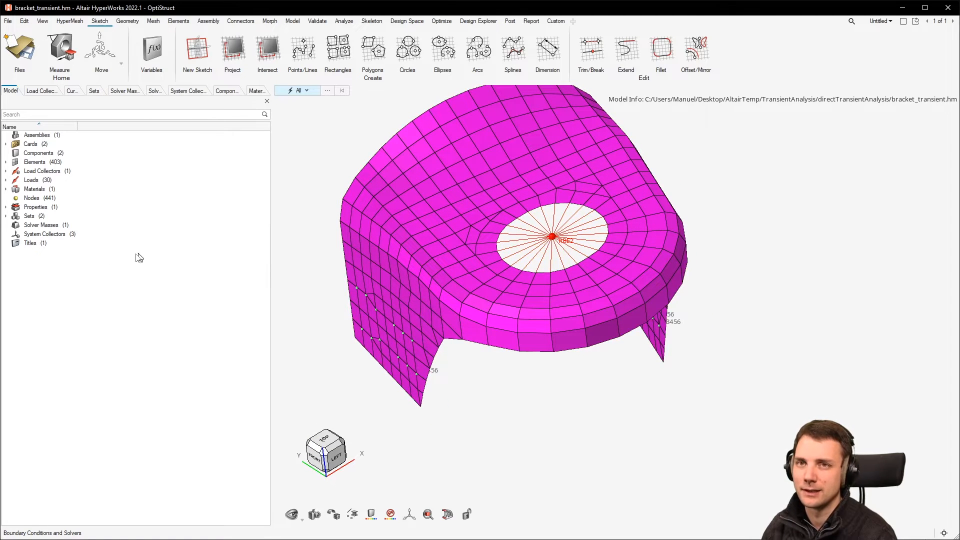
Open the existing node sets and set the card image of the "center" set to SET1
click(6, 216)
click(50, 225)
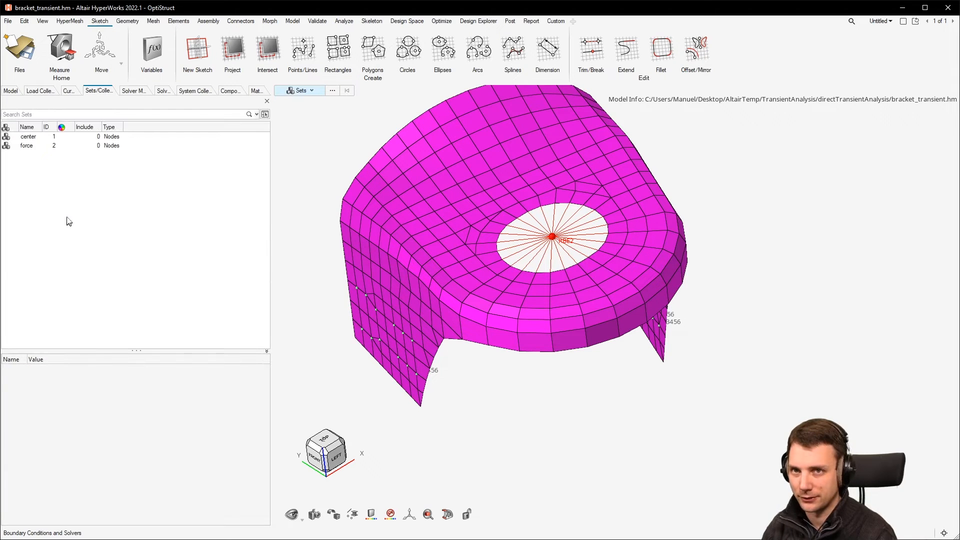
click(29, 137)
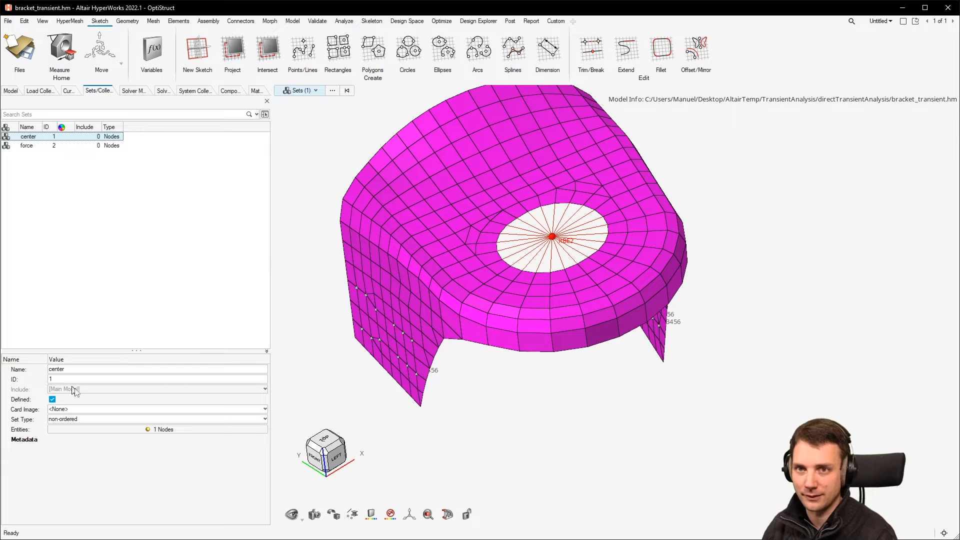
click(80, 399)
click(78, 410)
click(77, 410)
click(52, 399)
click(88, 410)
scroll(88, 440, down, 10)
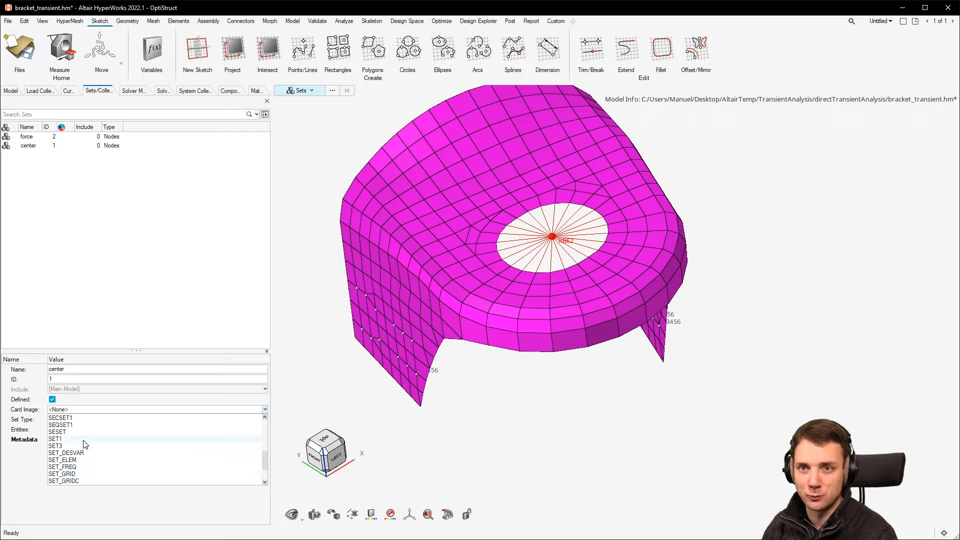
click(83, 439)
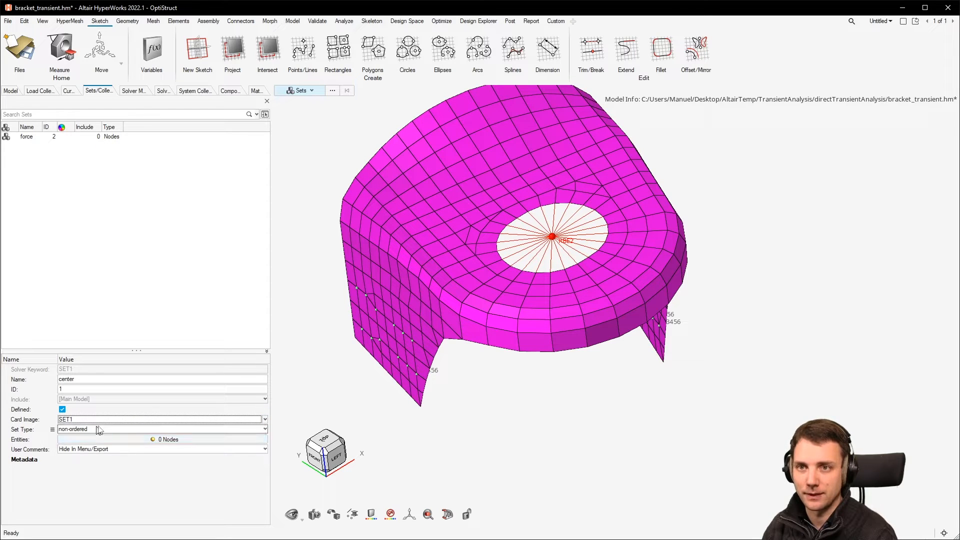
Assign the node at the centre of the rigid spider to the "center" set
click(149, 440)
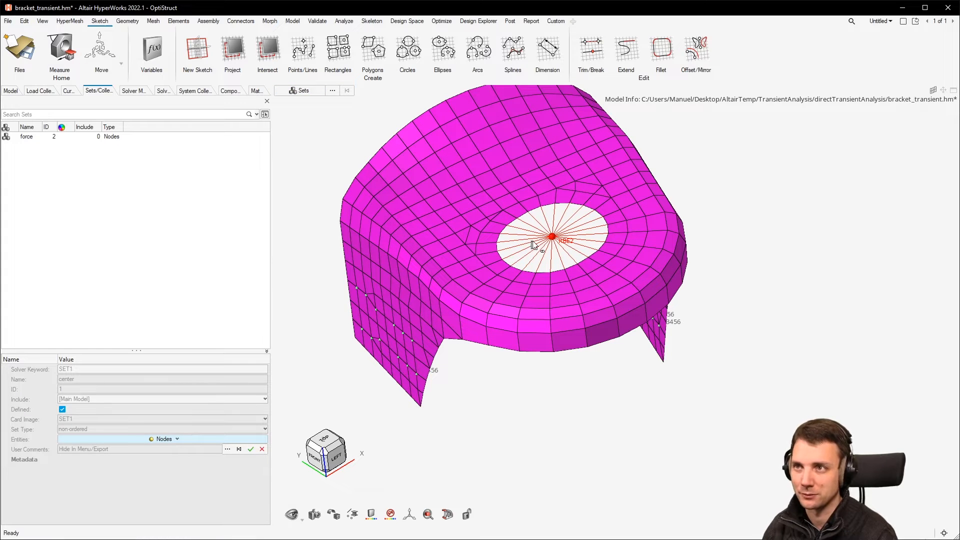
click(555, 244)
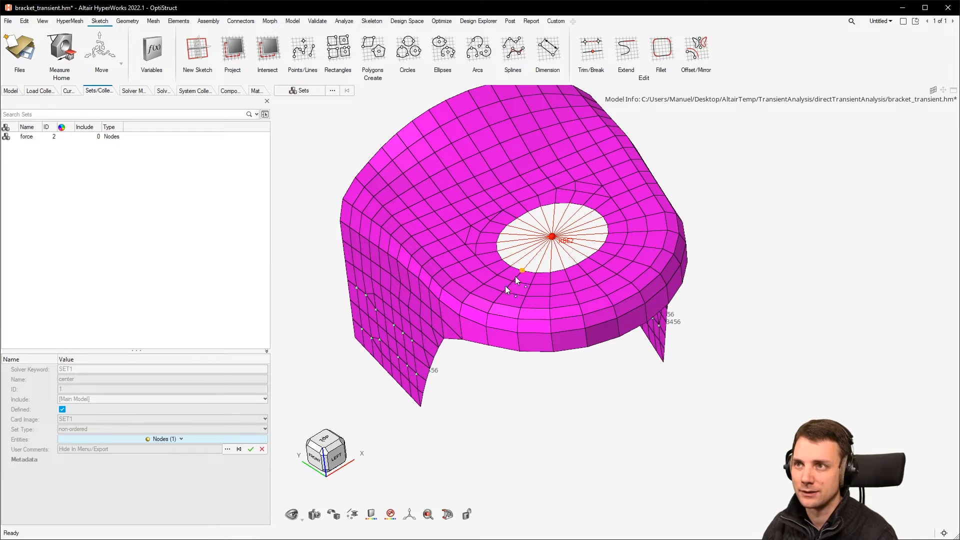
click(250, 449)
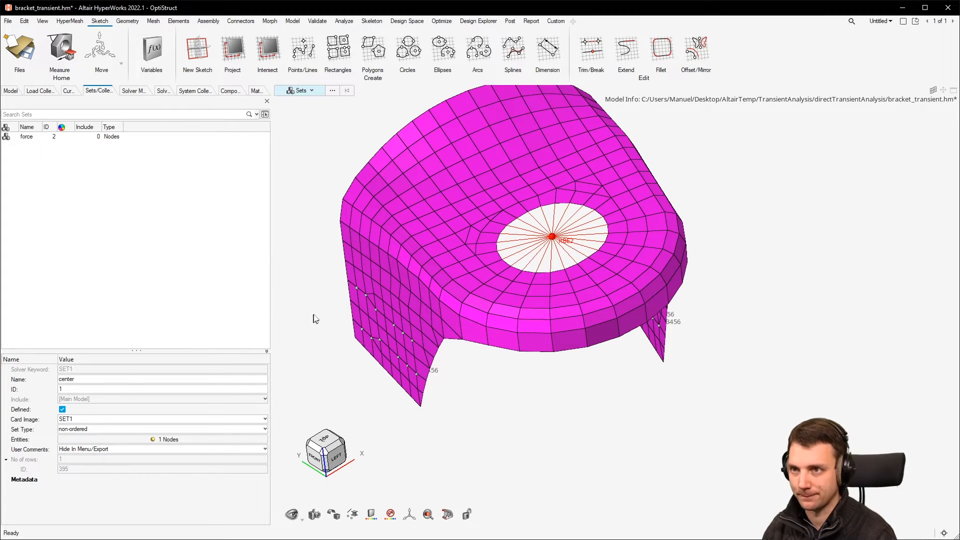
ctrl+drag(313, 319, 328, 302)
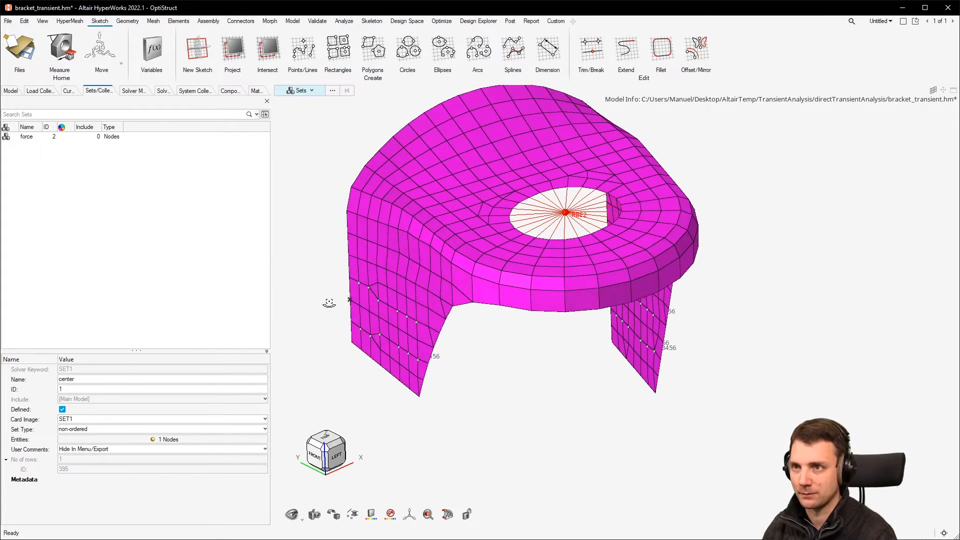
click(11, 91)
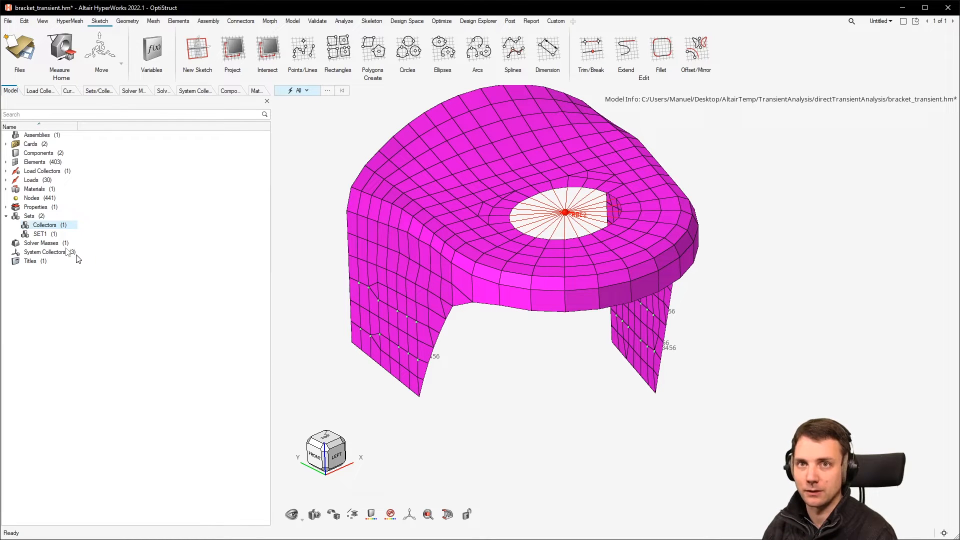
click(49, 244)
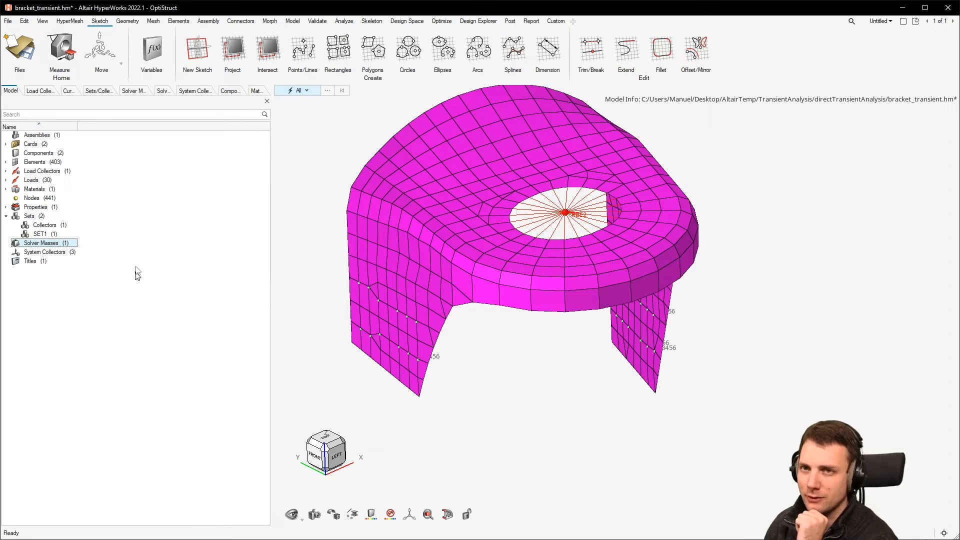
right_click(150, 232)
mouse_move(166, 238)
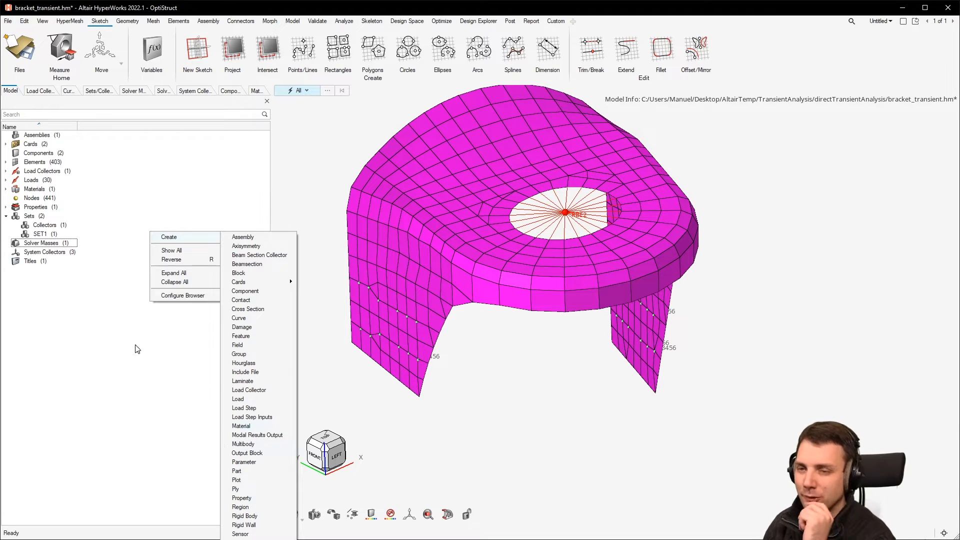
click(135, 398)
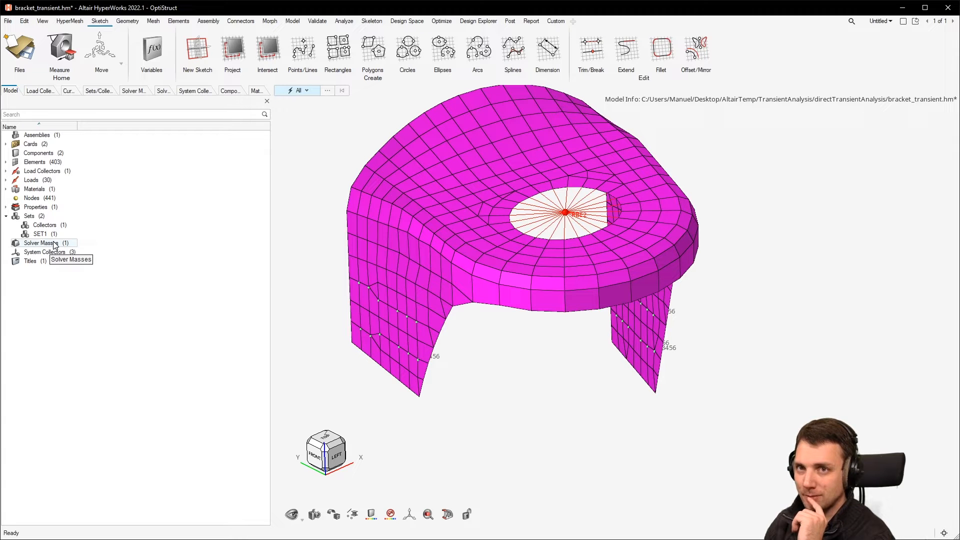
Locate the "rigids" solver mass at the spider's centre and delete it
double_click(55, 244)
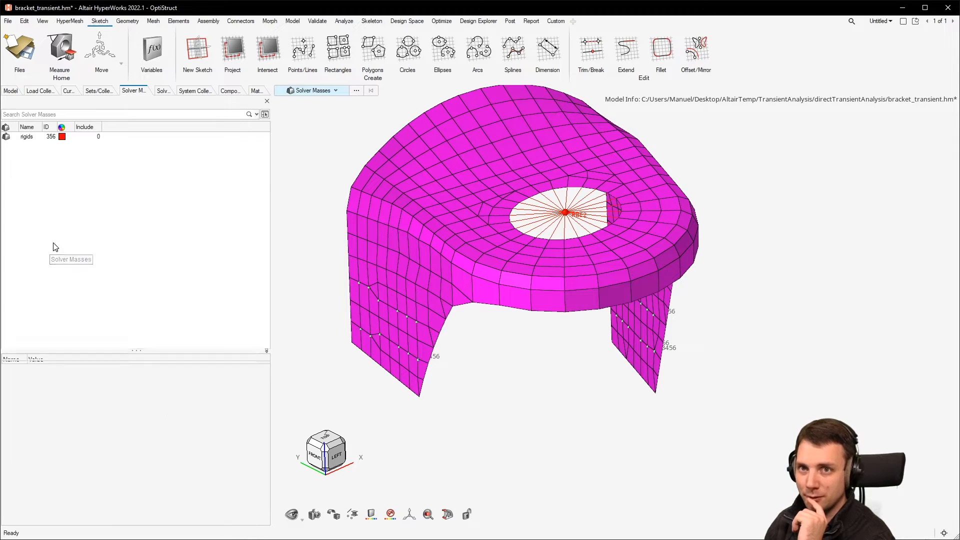
mouse_move(565, 213)
middle_down()
mouse_move(578, 257)
mouse_move(569, 231)
middle_up()
scroll(569, 231, up, 6)
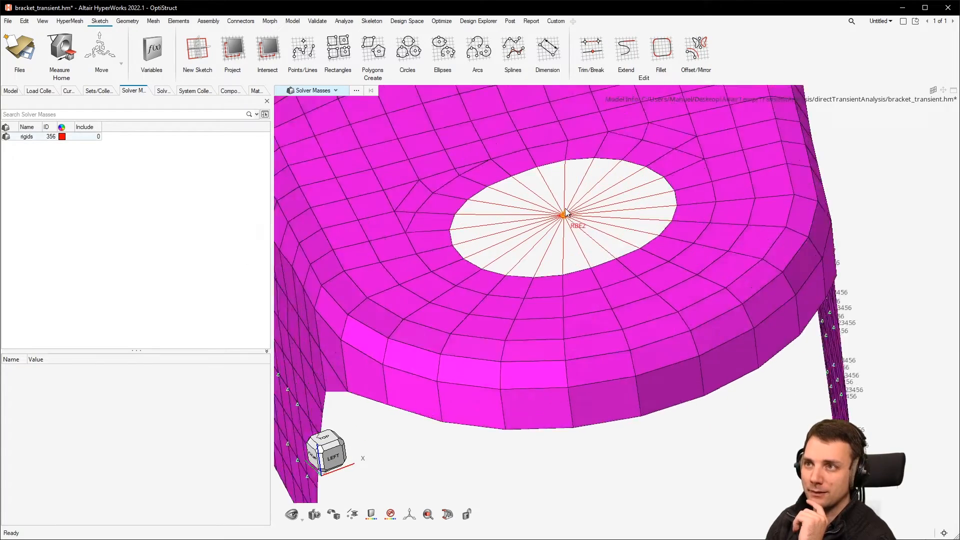
scroll(569, 231, down, 6)
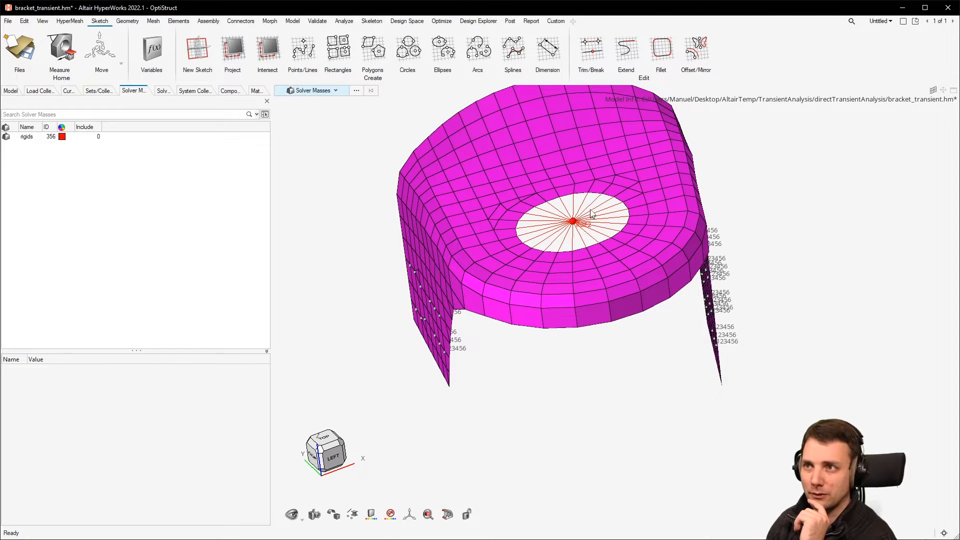
click(574, 219)
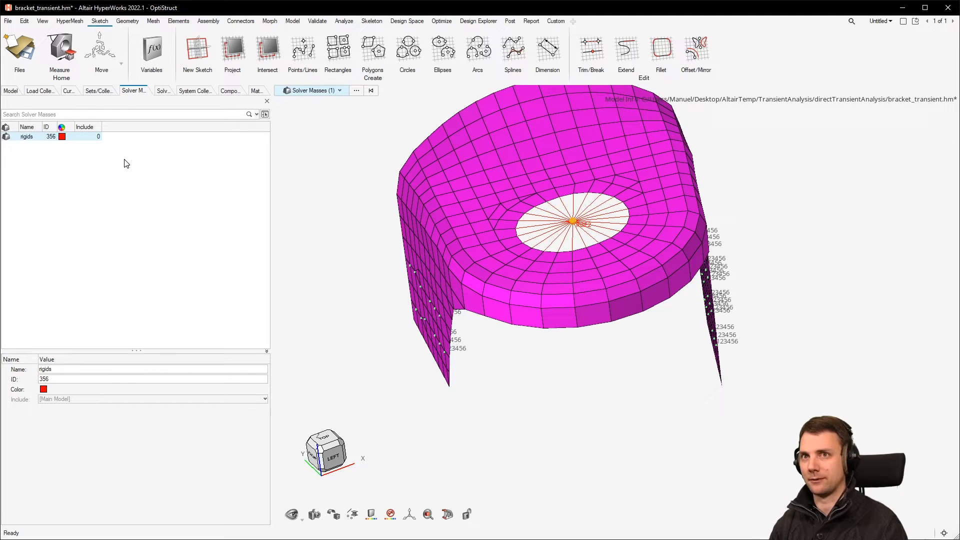
click(31, 147)
click(31, 148)
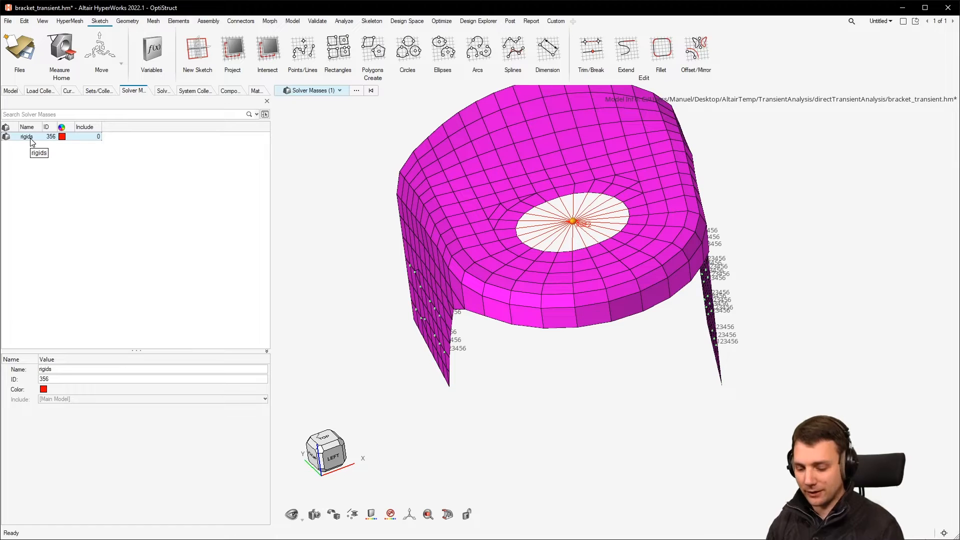
key(Delete)
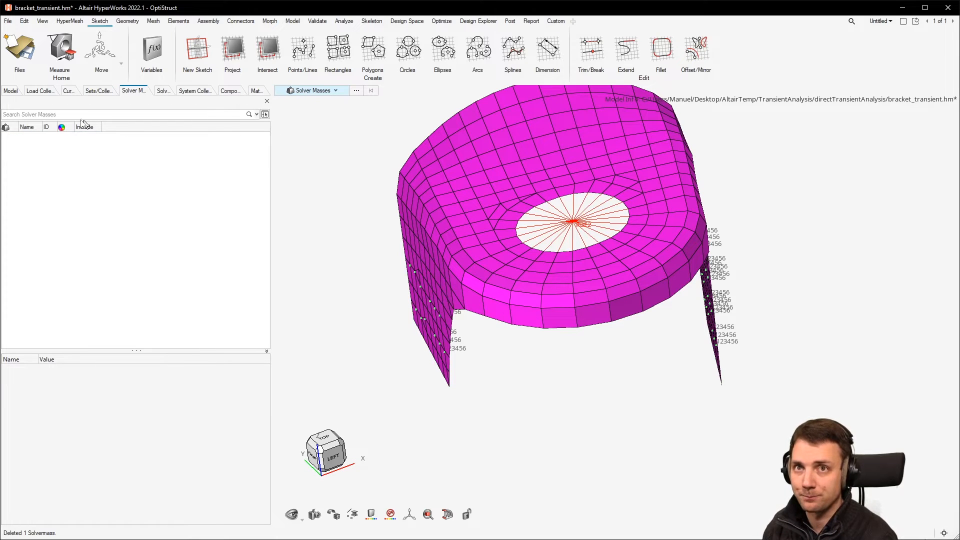
Create a CONM2 concentrated mass element on the centre node of the rigid spider
click(15, 95)
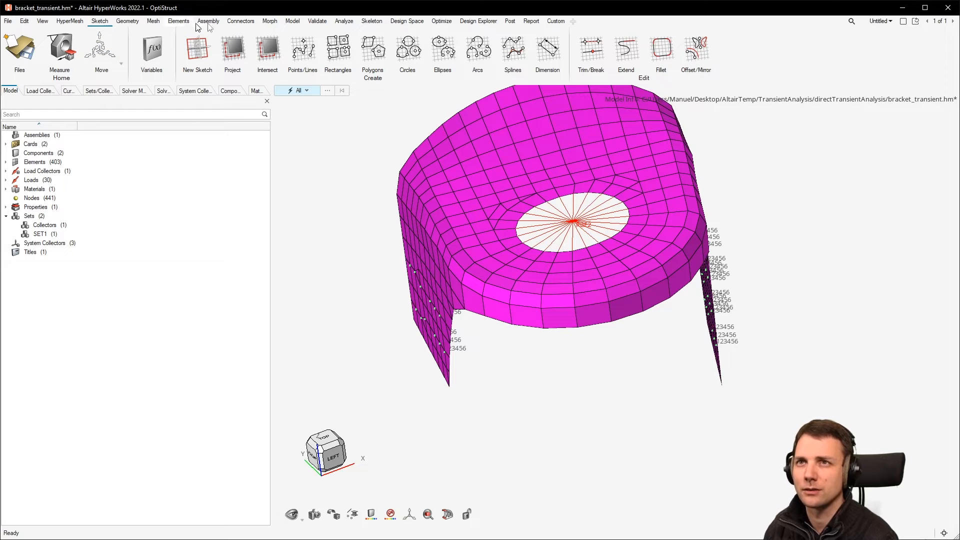
click(290, 23)
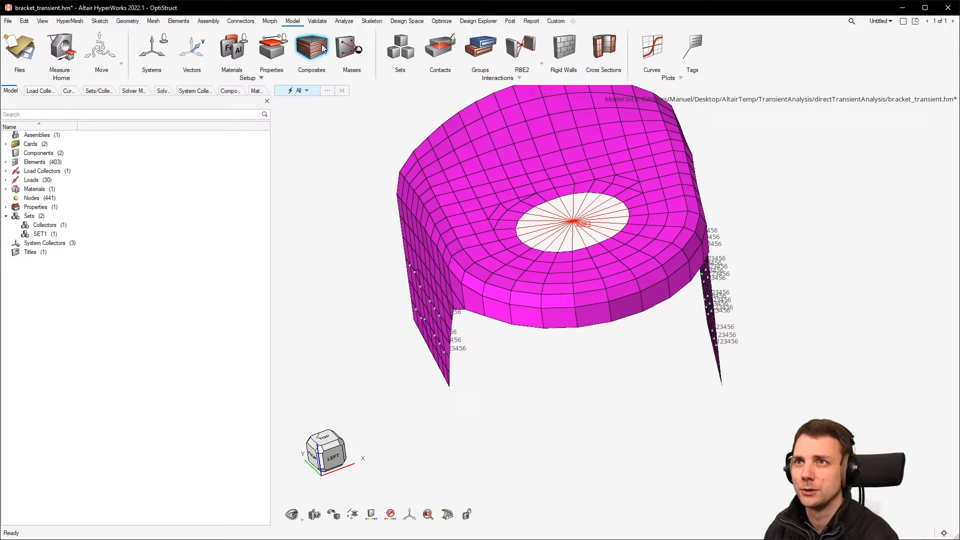
click(366, 49)
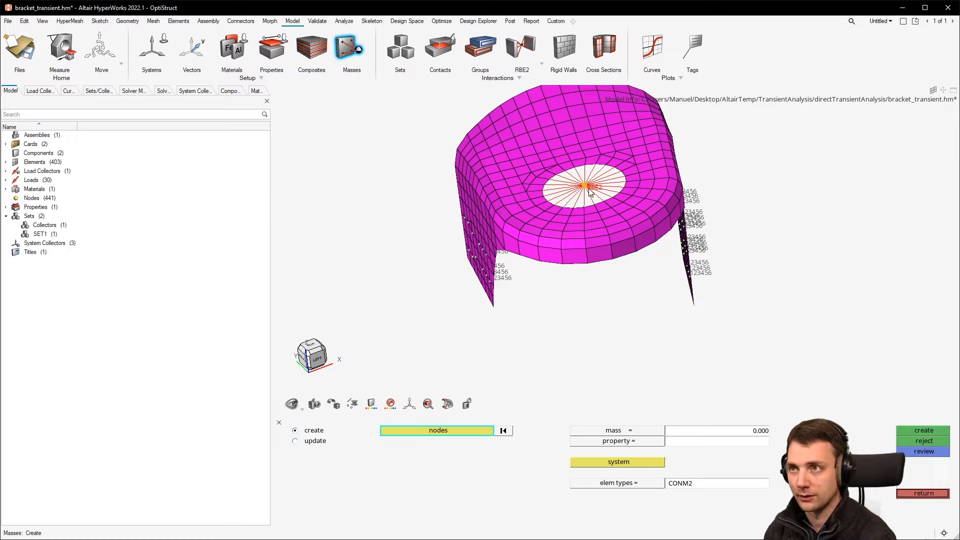
click(707, 442)
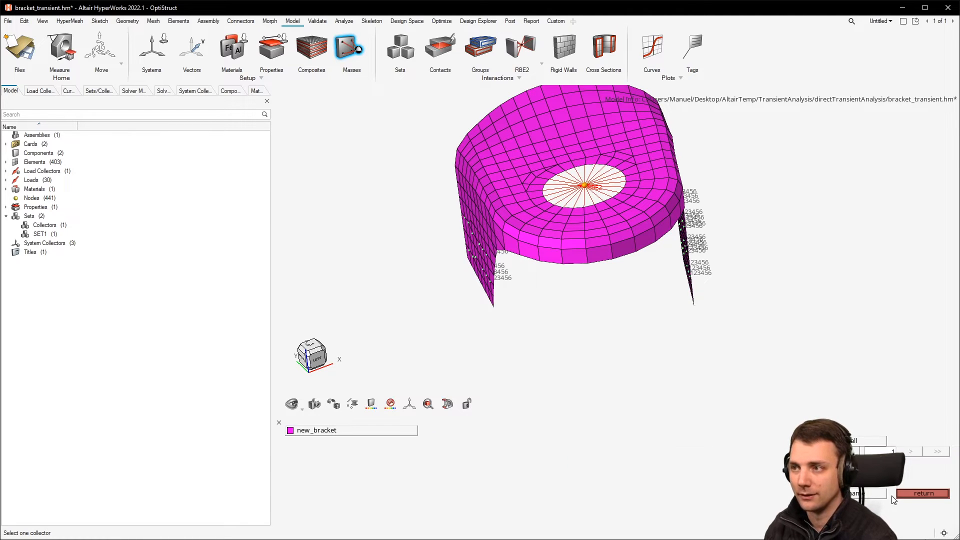
click(926, 496)
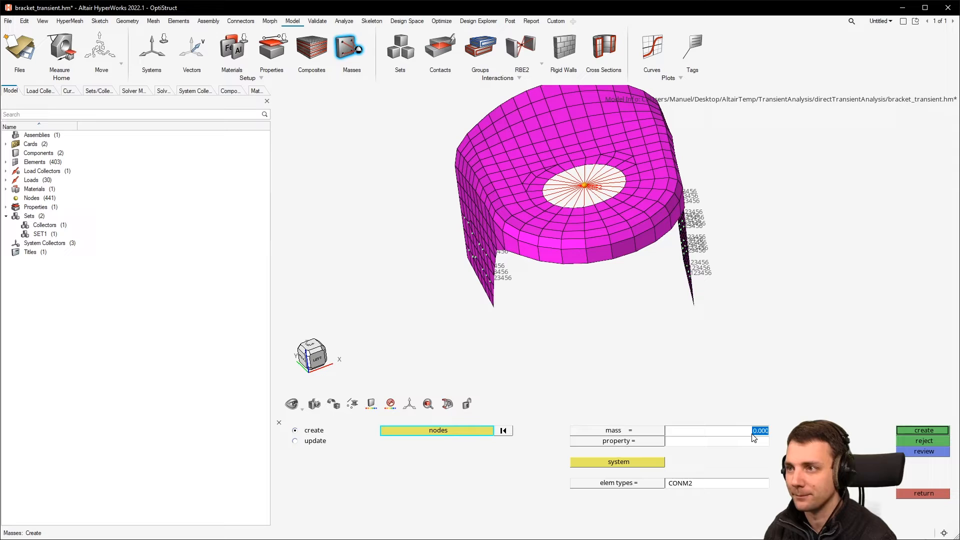
key(Return)
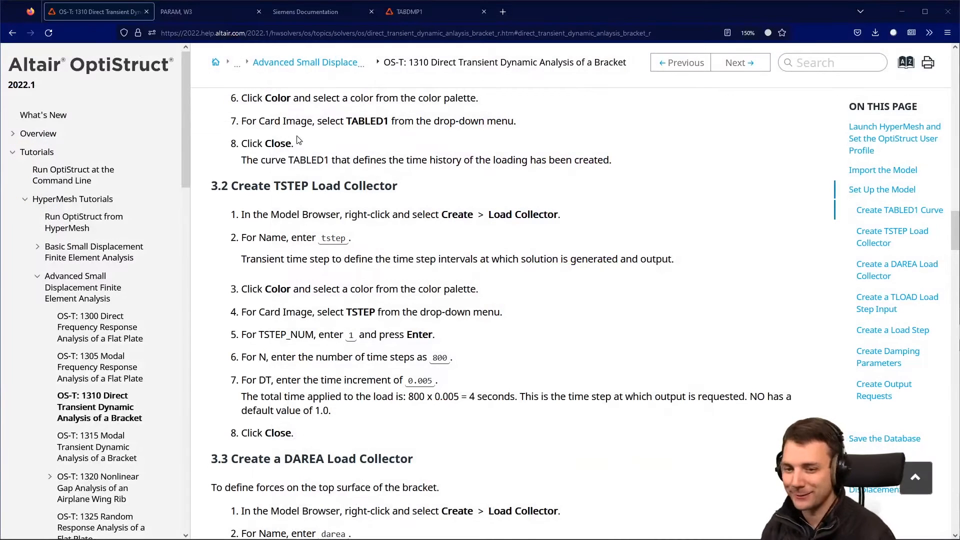
Open tutorial OS-T: 1315 Modal Transient Dynamic Analysis of a Bracket in the browser and examine its model figure and loading description
click(95, 456)
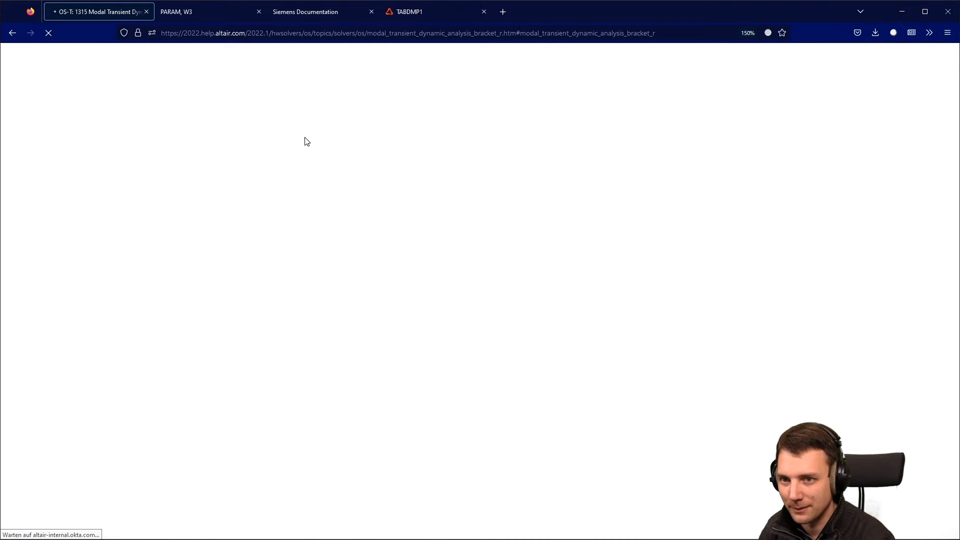
scroll(382, 245, down, 5)
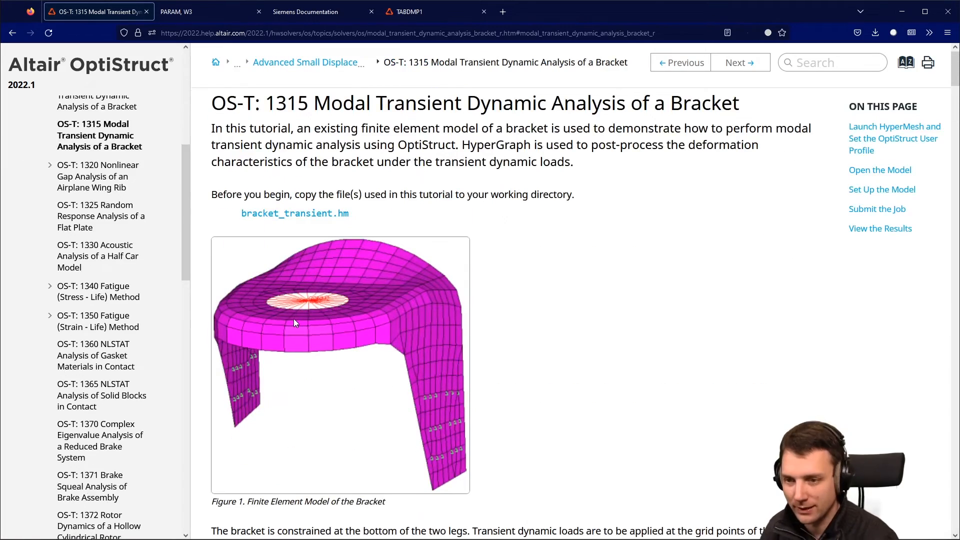
ctrl+scroll(294, 323, up, 7)
scroll(359, 299, down, 3)
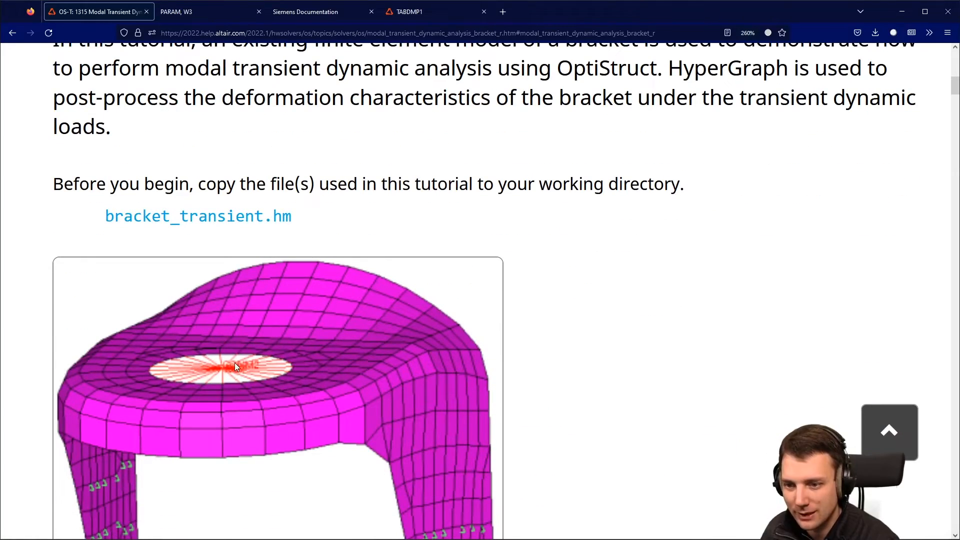
ctrl+scroll(273, 304, down, 6)
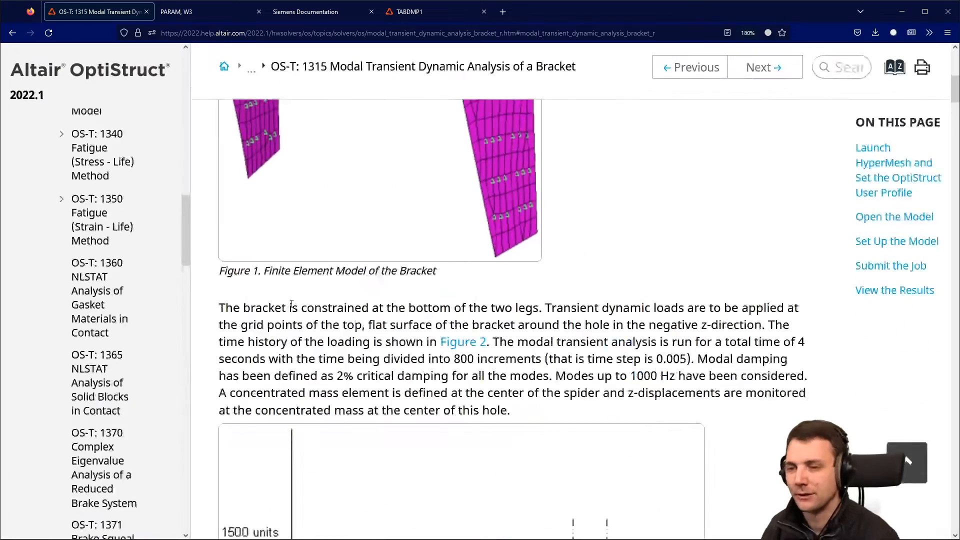
Read the OS-T: 1315 tutorial's loading description and setup steps, and return to the OS-T: 1310 direct transient tutorial
scroll(294, 312, up, 3)
scroll(295, 312, down, 2)
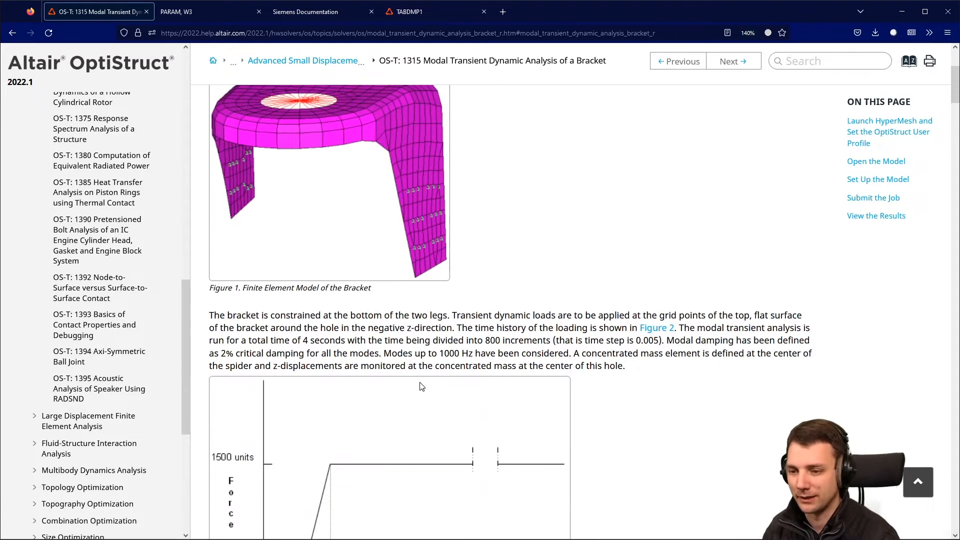
scroll(506, 362, down, 8)
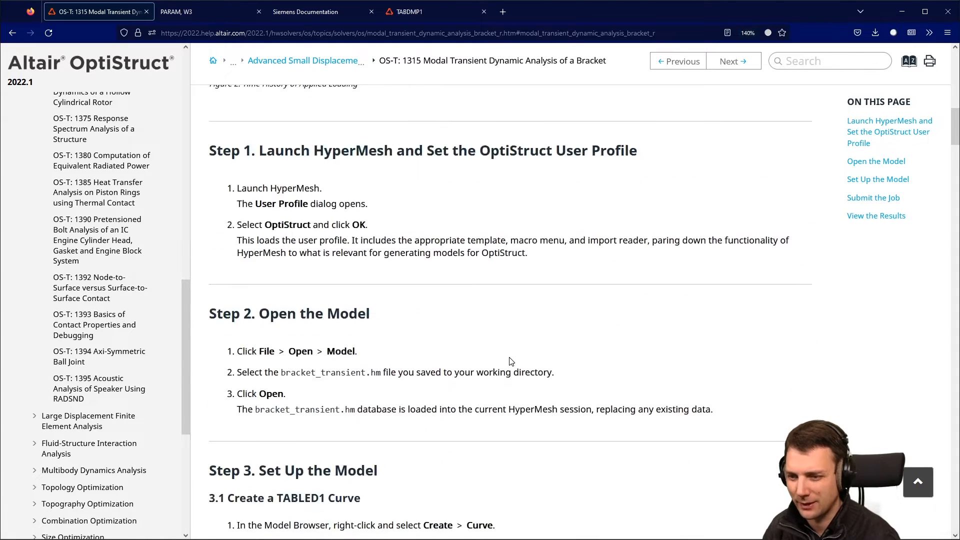
scroll(511, 361, up, 10)
scroll(511, 362, up, 2)
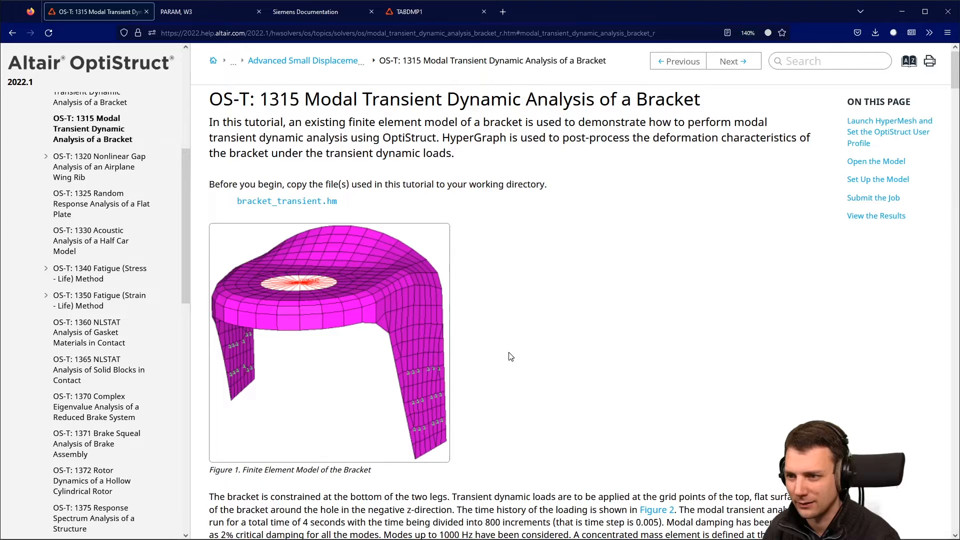
scroll(509, 355, down, 8)
scroll(508, 356, down, 4)
scroll(509, 354, down, 3)
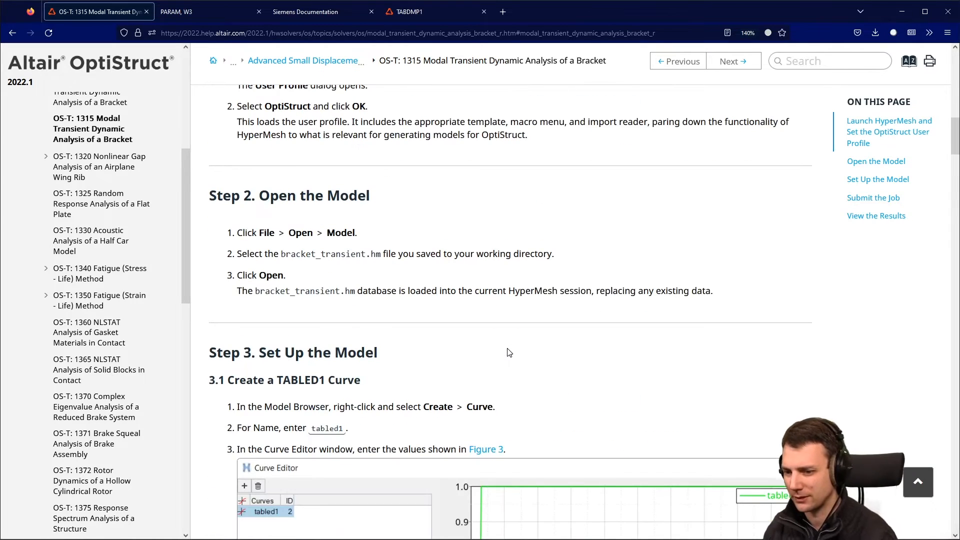
scroll(510, 350, down, 3)
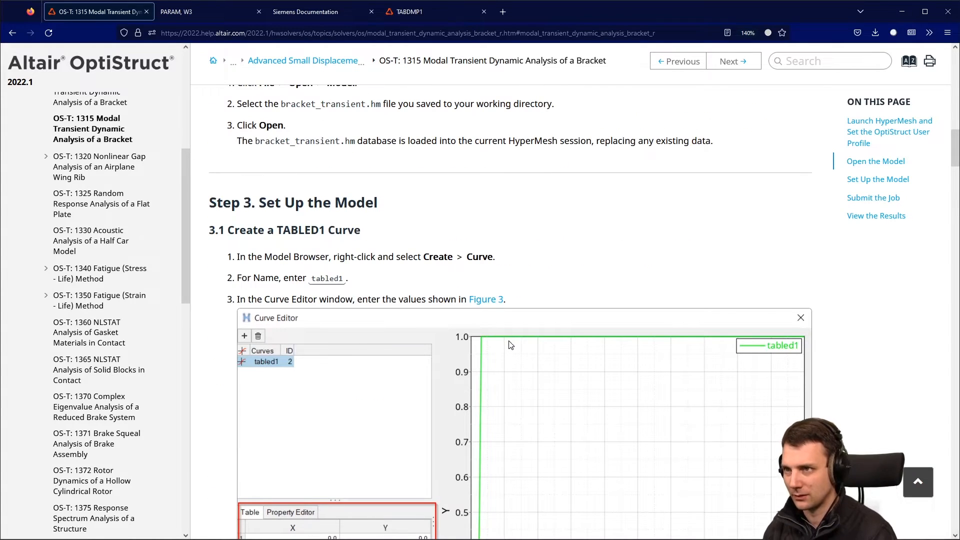
scroll(515, 331, down, 2)
scroll(515, 331, down, 4)
scroll(517, 328, down, 6)
scroll(351, 209, up, 7)
key(alt+Left)
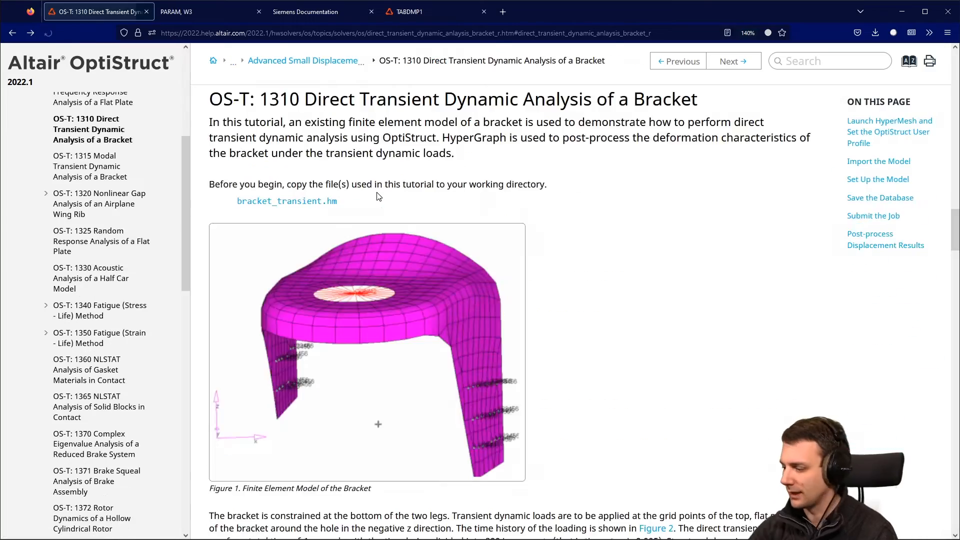
Switch to HyperWorks, create a CONM2 mass of 1000 on the spider's centre node and check the model's element types
key(alt+Tab)
click(586, 249)
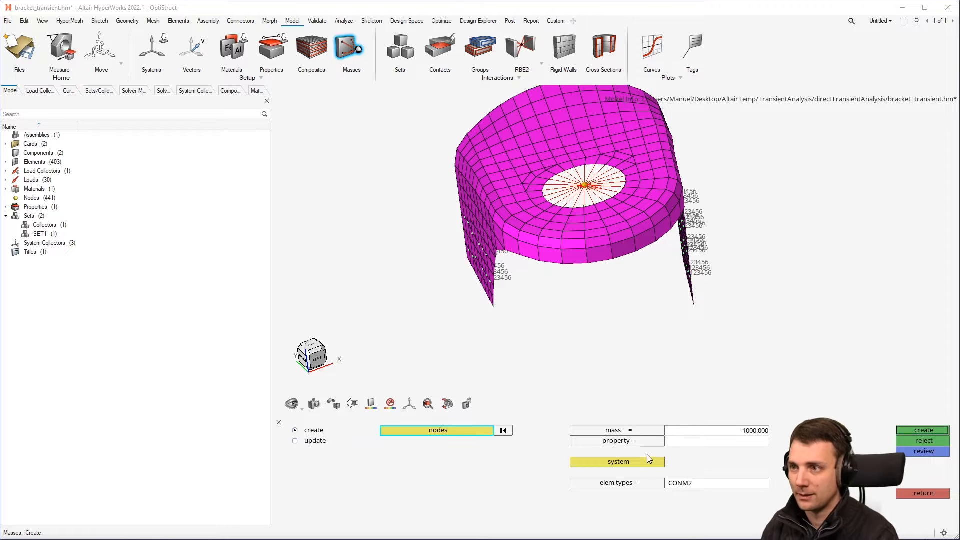
click(910, 431)
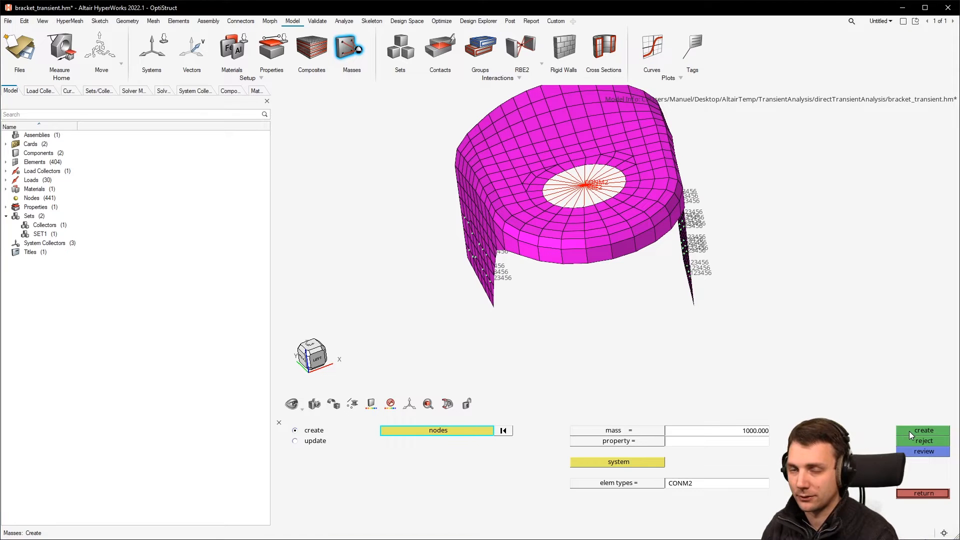
scroll(595, 190, up, 6)
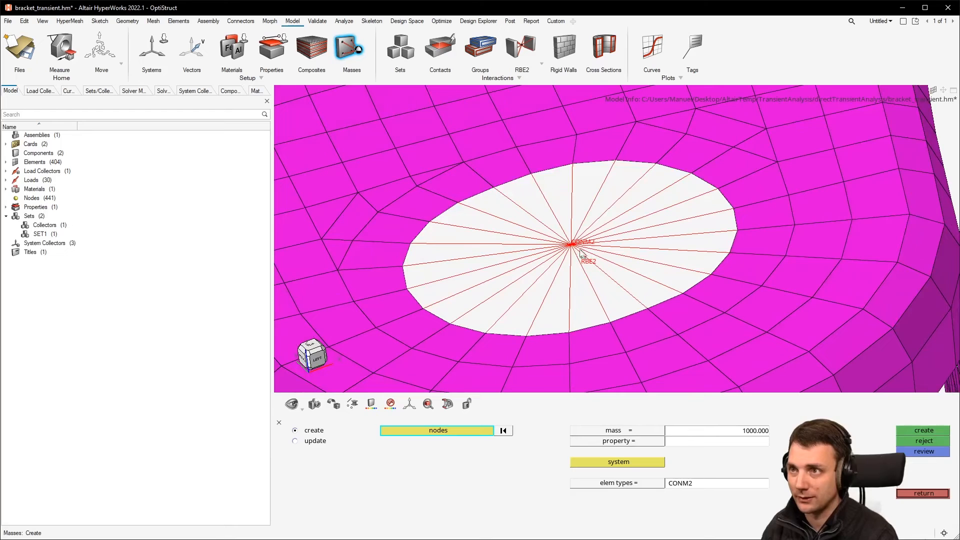
click(6, 162)
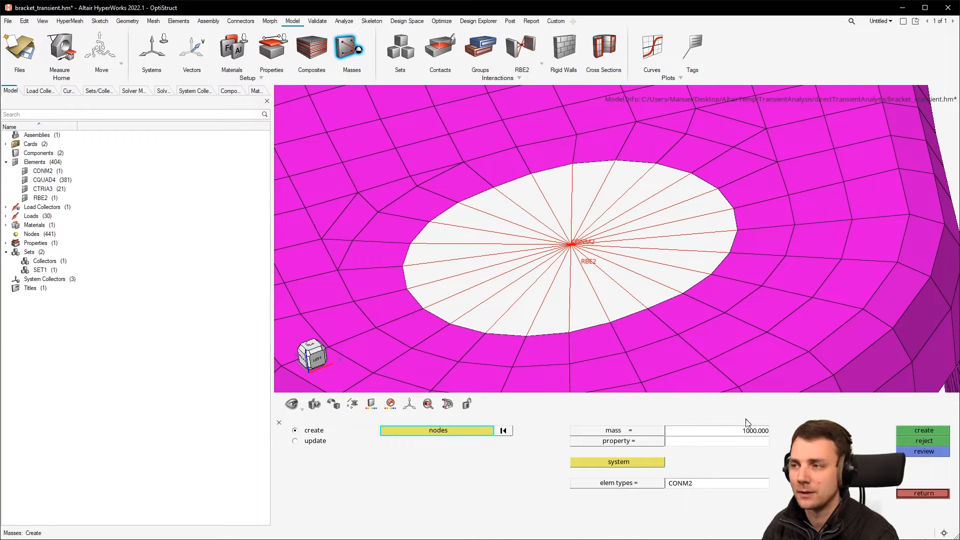
click(911, 495)
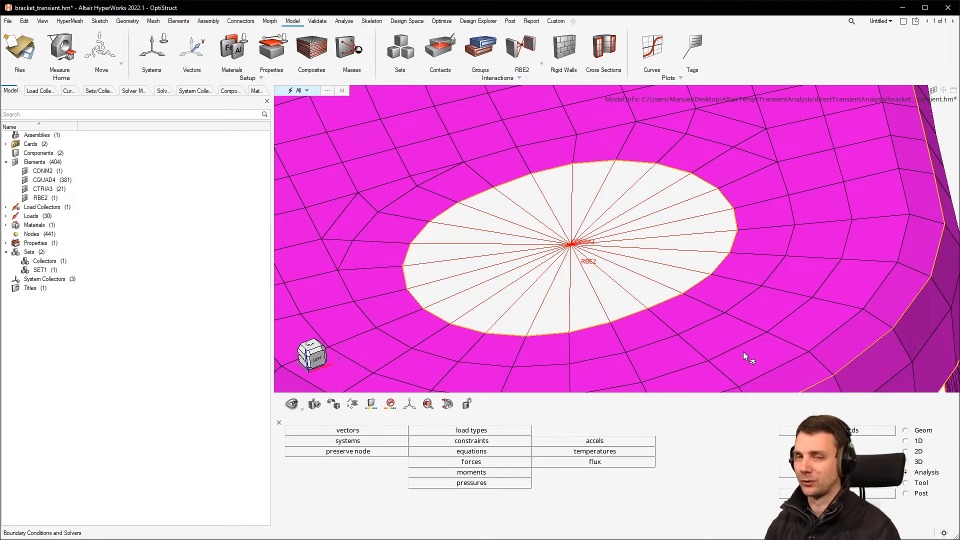
scroll(744, 352, down, 5)
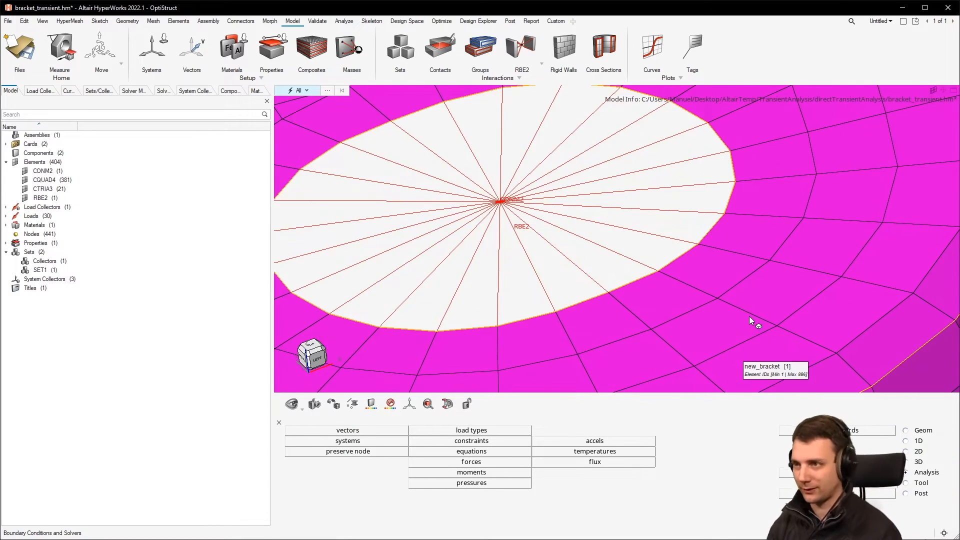
scroll(749, 316, down, 6)
middle_drag(572, 266, 637, 275)
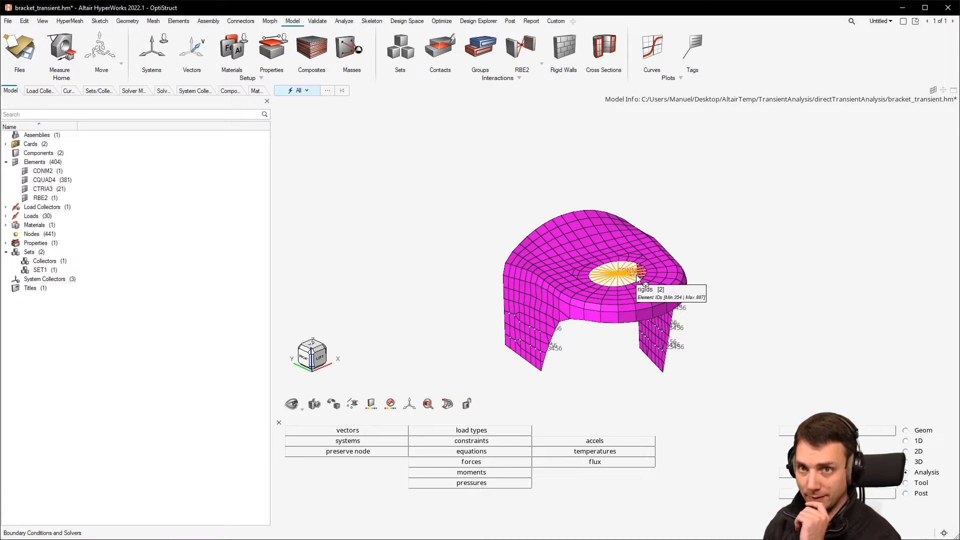
click(615, 271)
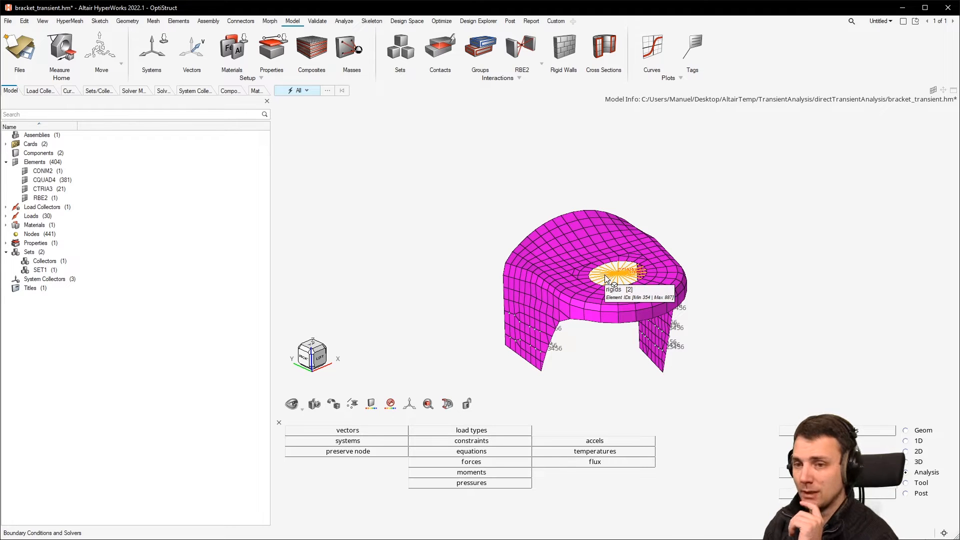
click(606, 279)
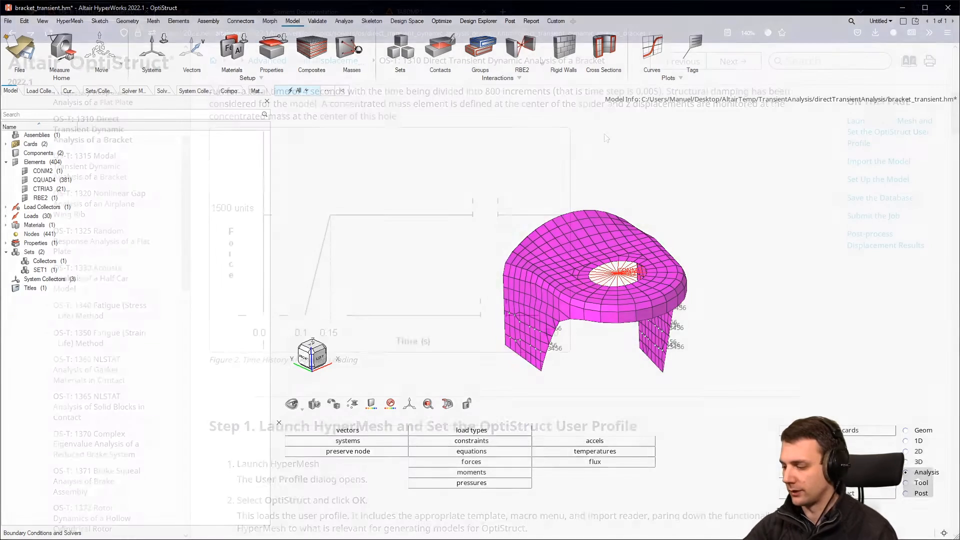
key(alt+Tab)
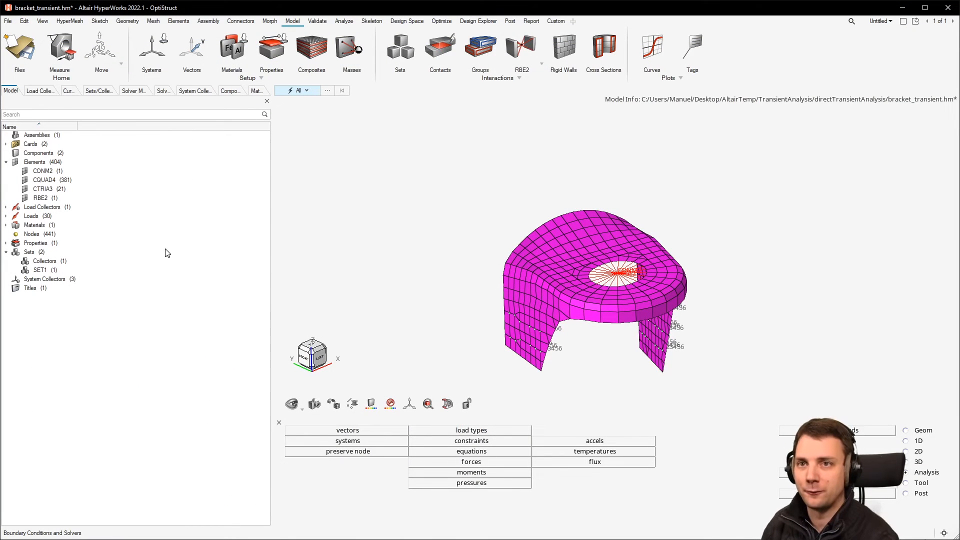
Create a new curve named tabled1 and resize the curve editor to show its whole plot and value table
right_click(176, 218)
mouse_move(195, 228)
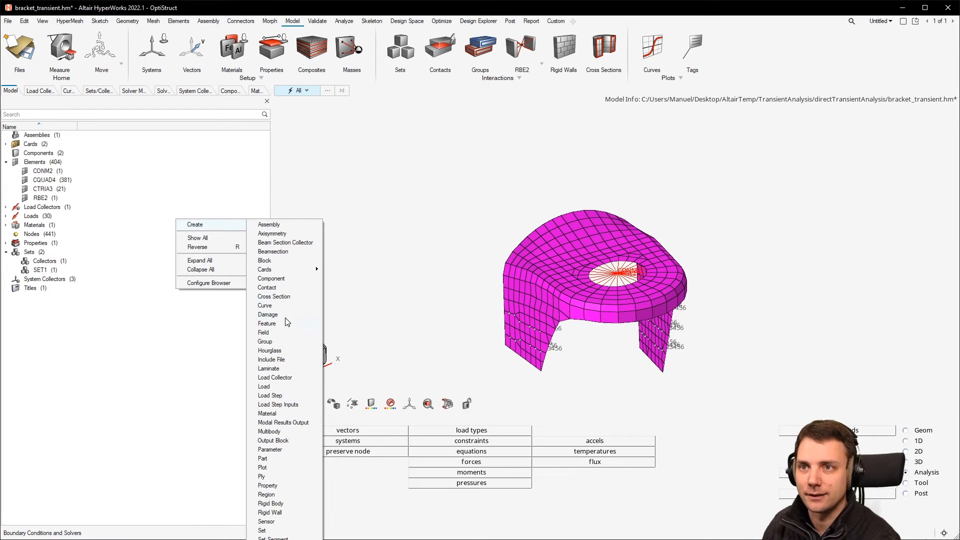
click(286, 306)
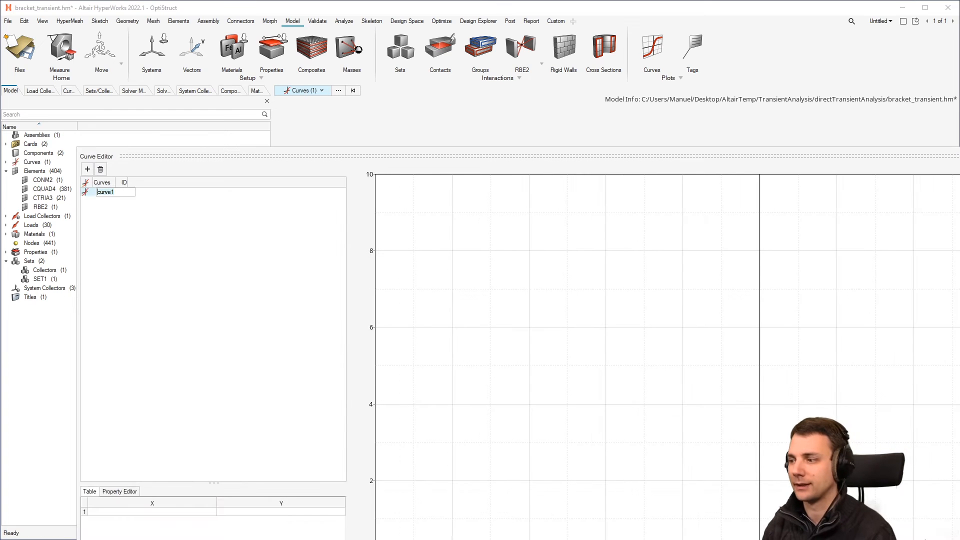
drag(959, 539, 693, 403)
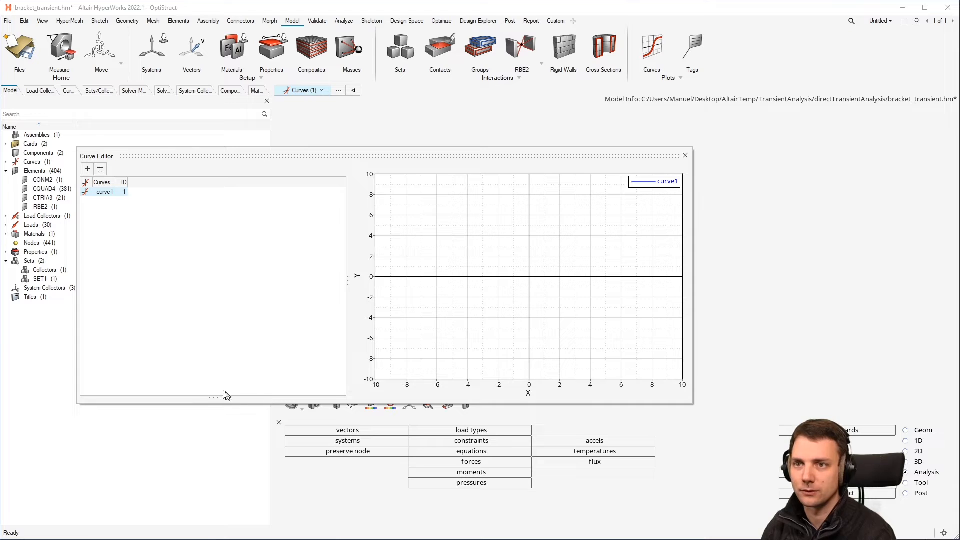
drag(213, 397, 213, 325)
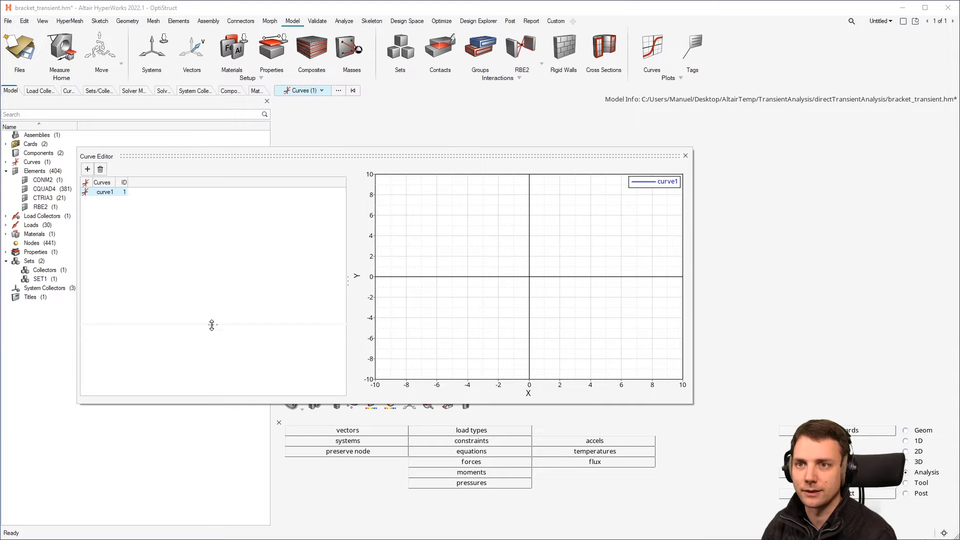
double_click(106, 192)
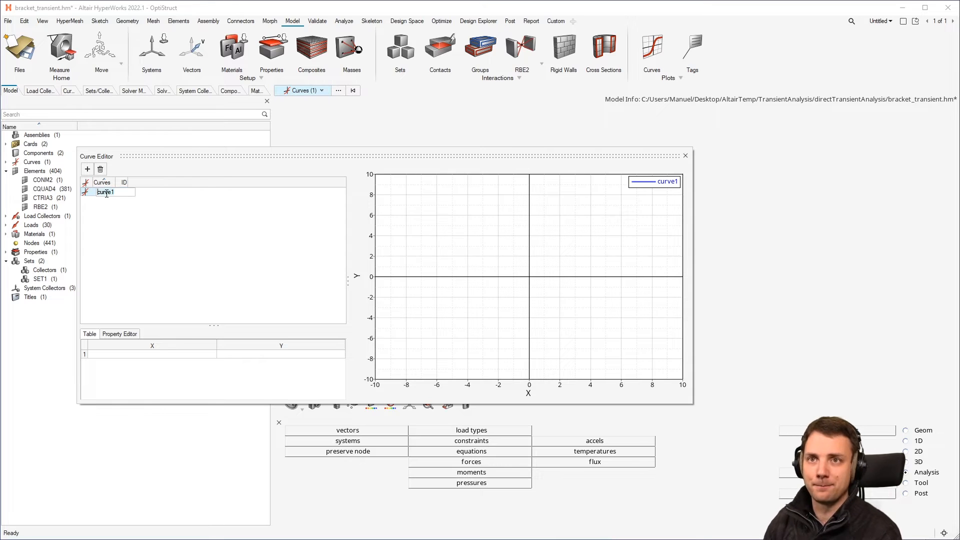
text(t)
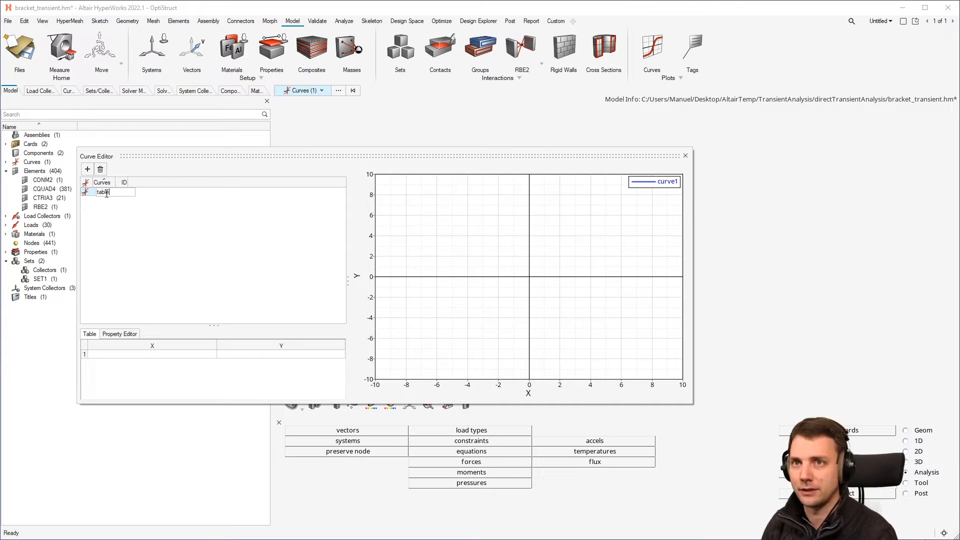
text(abled1)
click(125, 224)
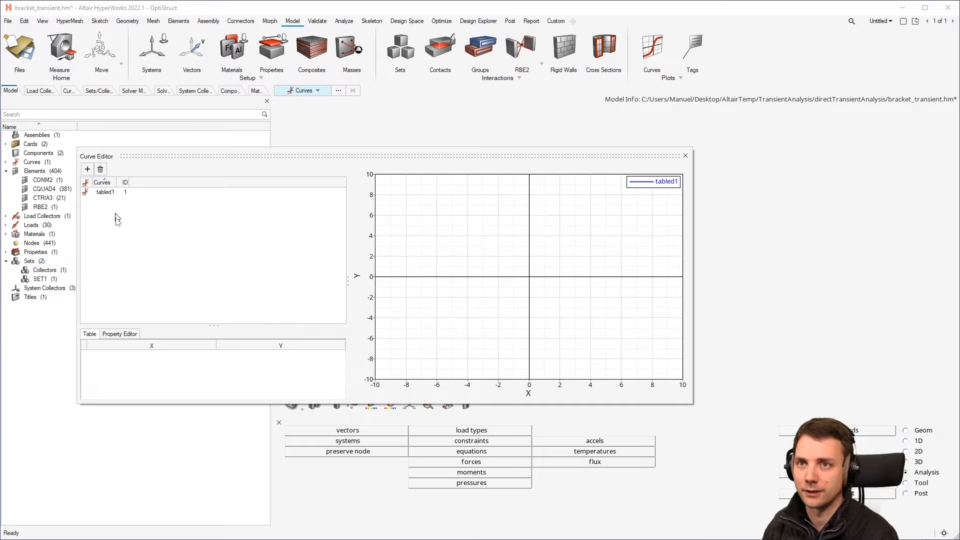
click(152, 346)
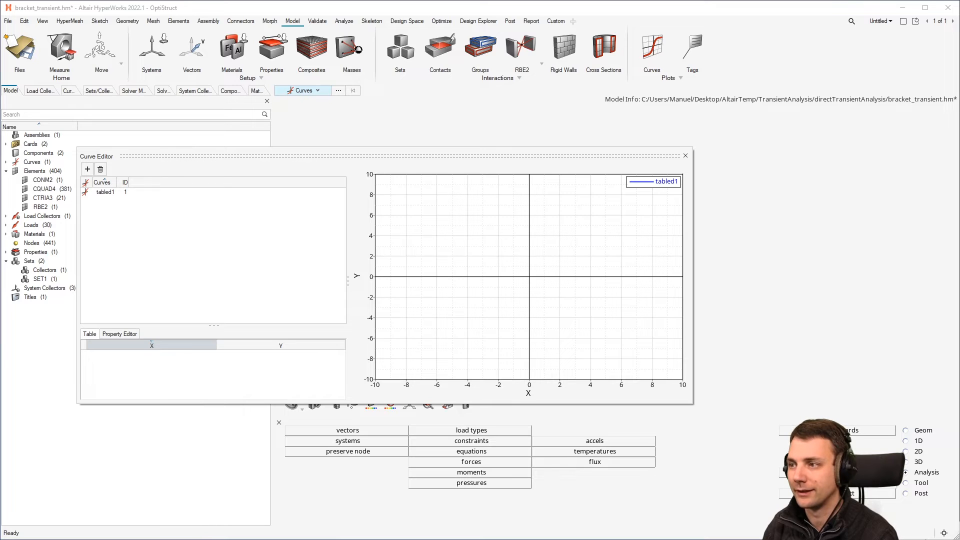
click(141, 374)
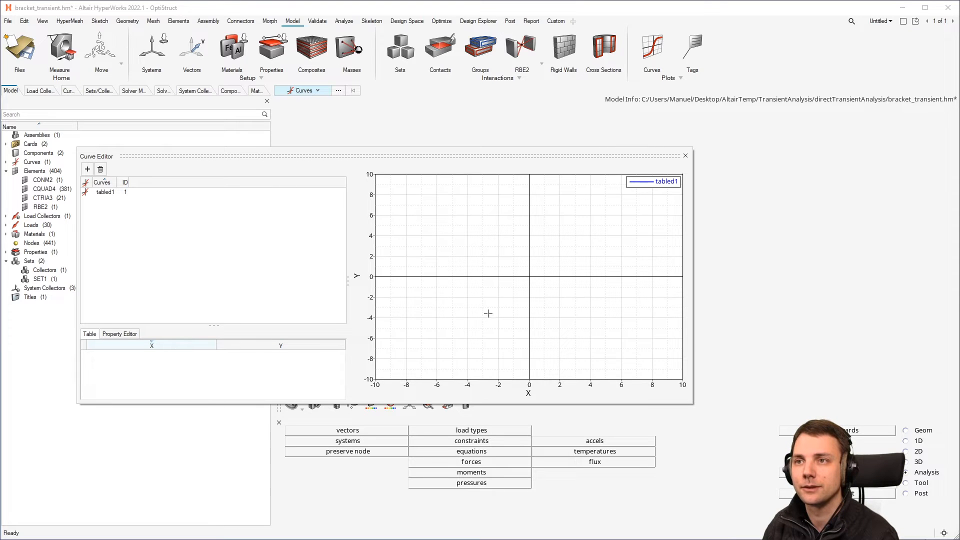
drag(308, 328, 296, 331)
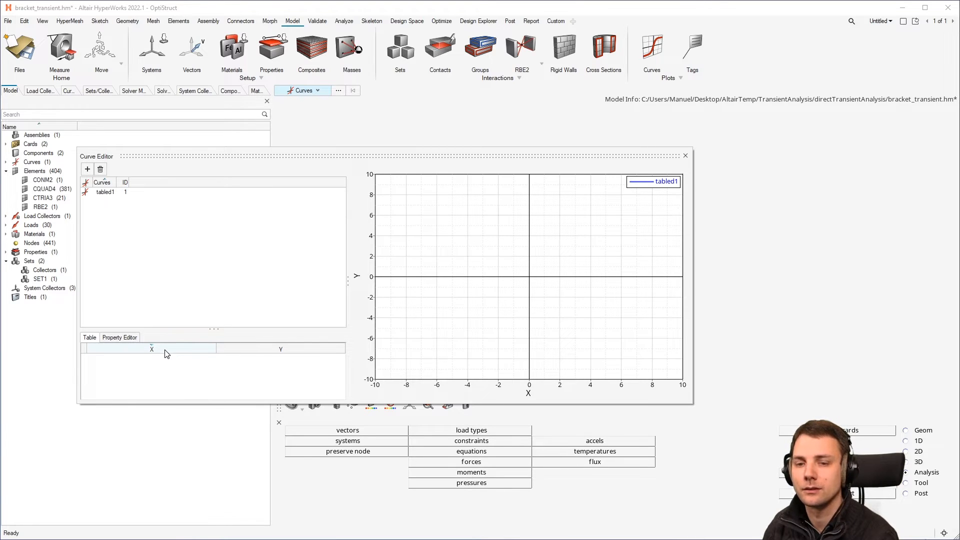
click(123, 339)
click(91, 339)
Enter the first three X/Y points of the tabled1 curve: 0/0, 0.1/0 and 0.15/1
click(108, 191)
click(145, 357)
double_click(146, 357)
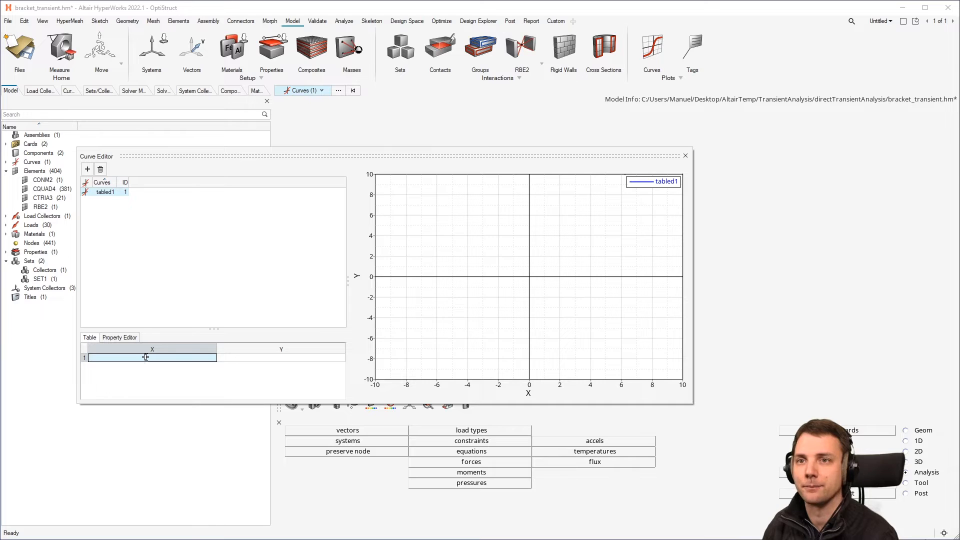
key(Return)
text(0)
key(Tab)
text(0)
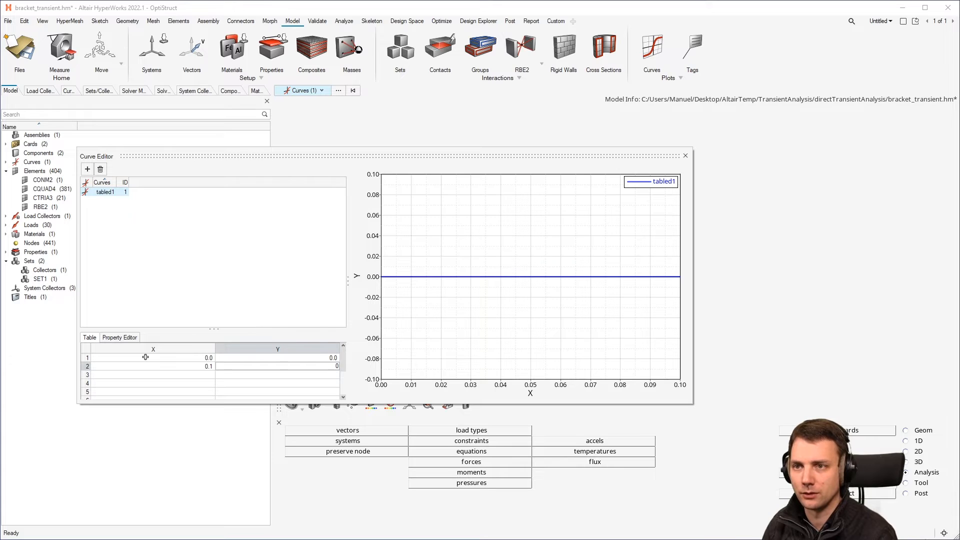
key(Return)
text(0.15)
key(Tab)
text(1)
key(Return)
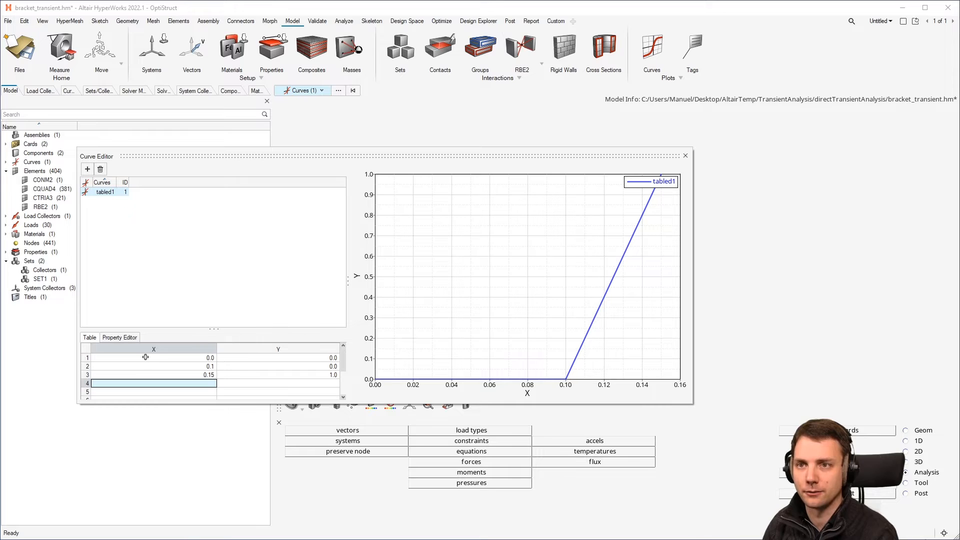
Complete tabled1 with a fourth point at X 5.0 and Y 1.0, and expand the model's Curves group
key(Tab)
key(Tab)
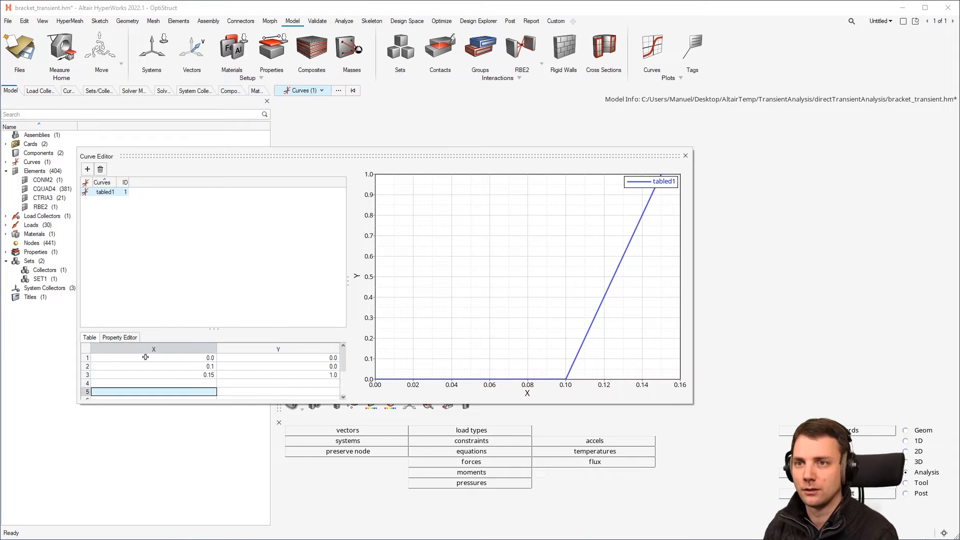
key(shift+Tab)
key(shift+Tab)
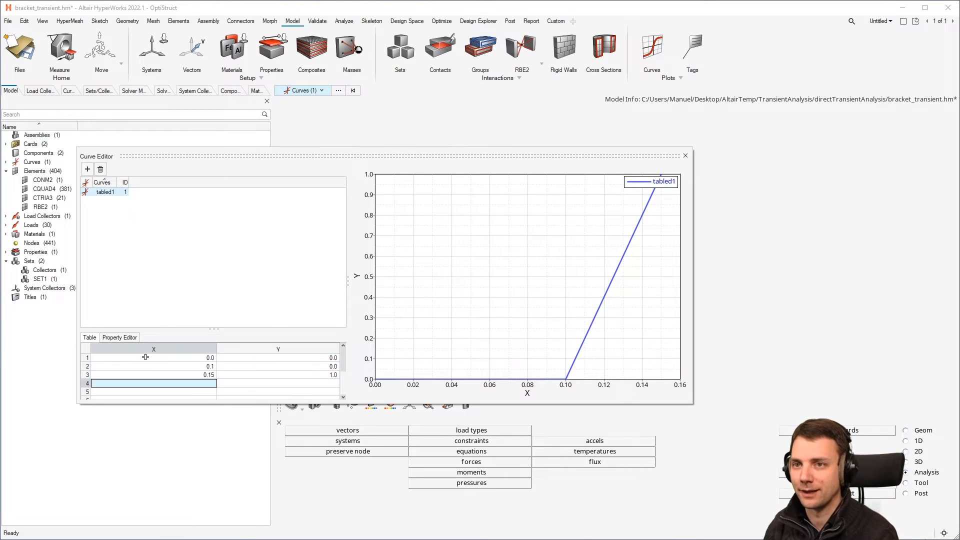
text(0)
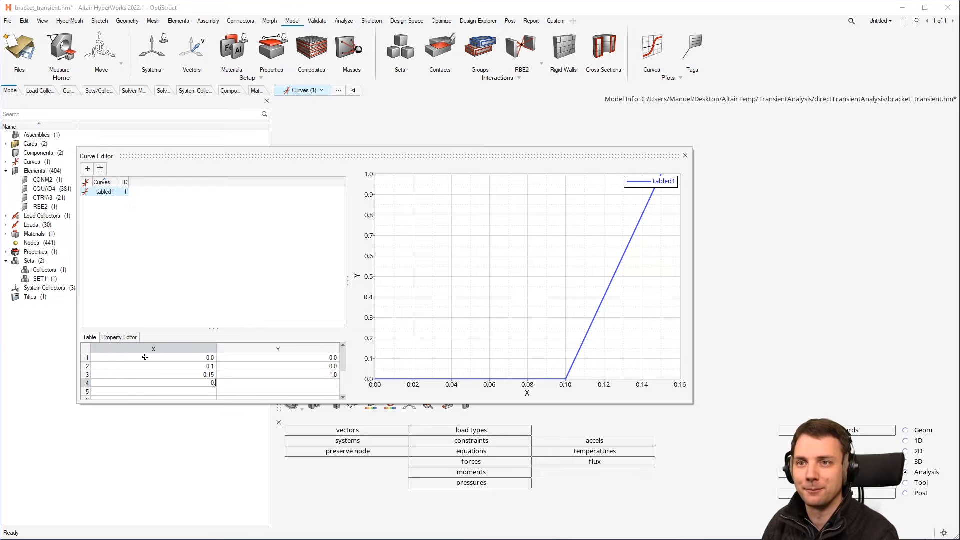
key(Tab)
text(1)
key(Return)
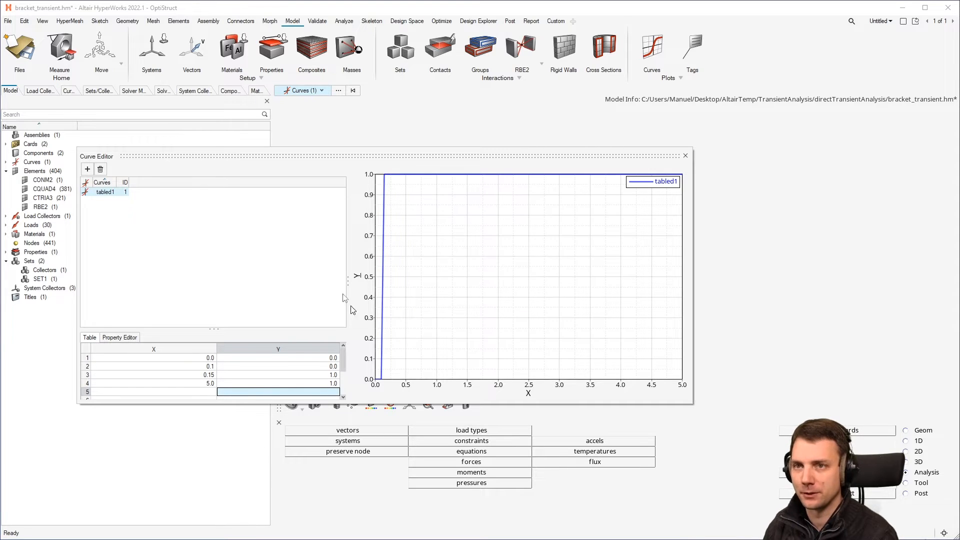
click(685, 156)
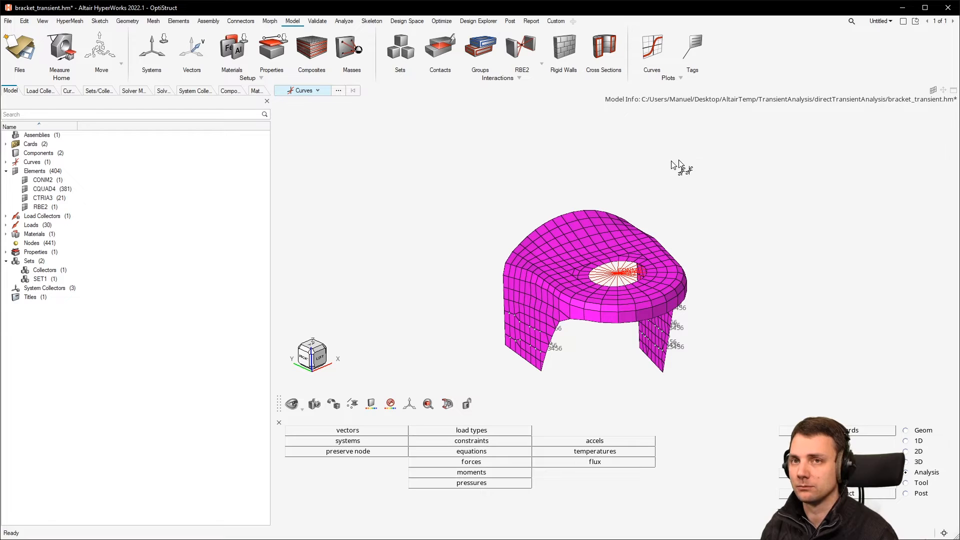
click(6, 162)
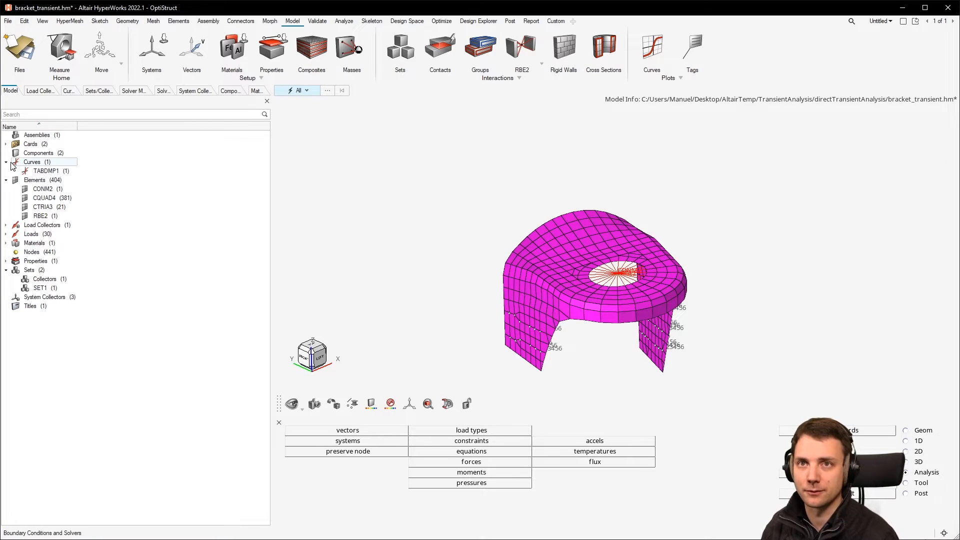
Open the model's curve list and change the tabled1 curve's card image to TABLED1
double_click(43, 164)
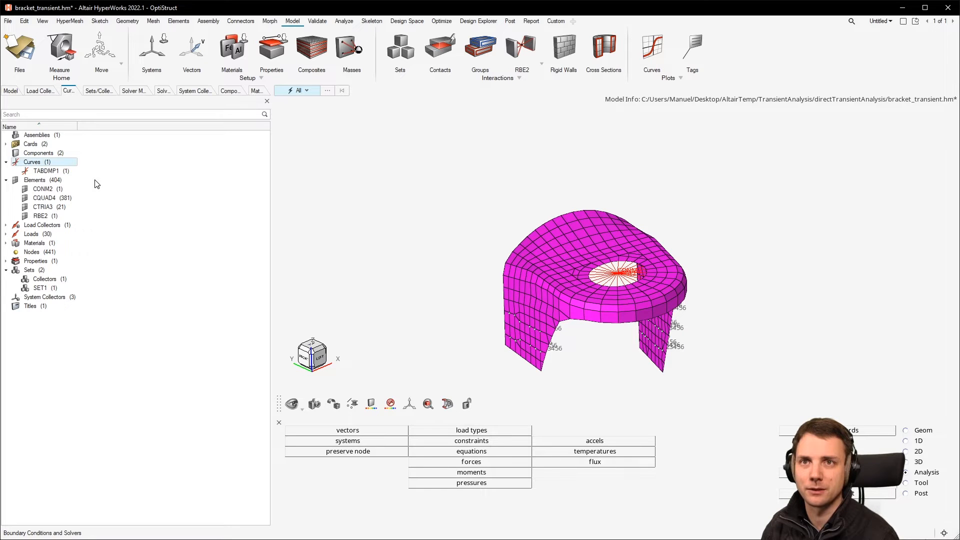
click(35, 137)
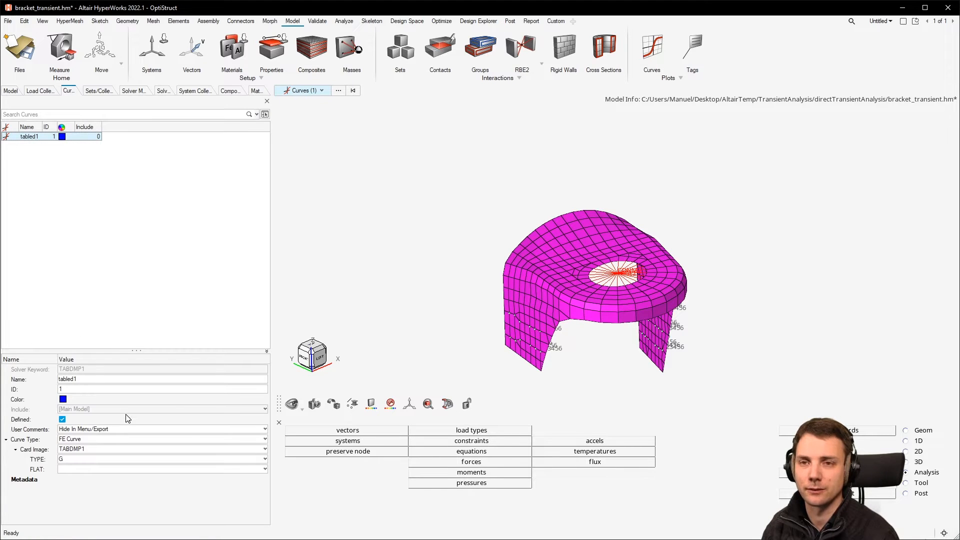
click(123, 452)
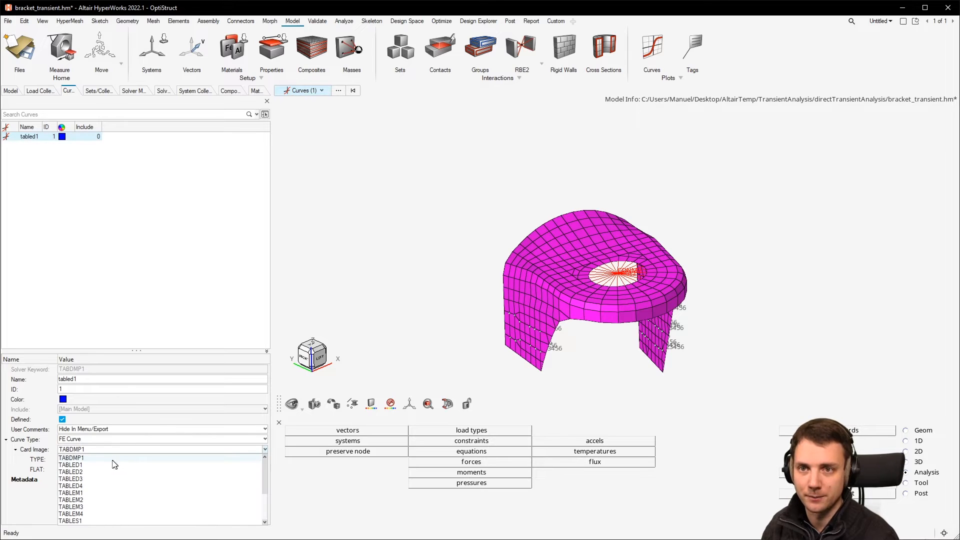
click(108, 466)
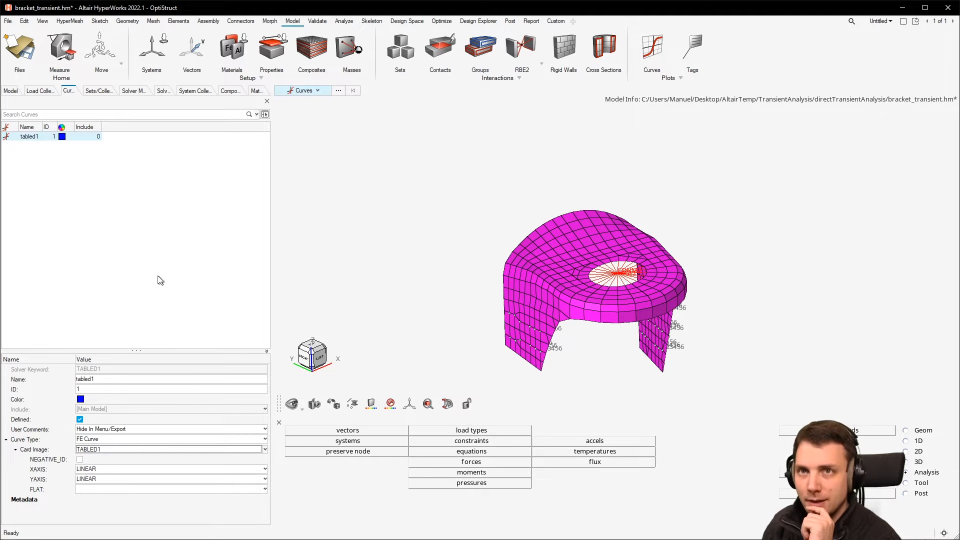
Create a new load collector named tstep from the model browser
click(11, 90)
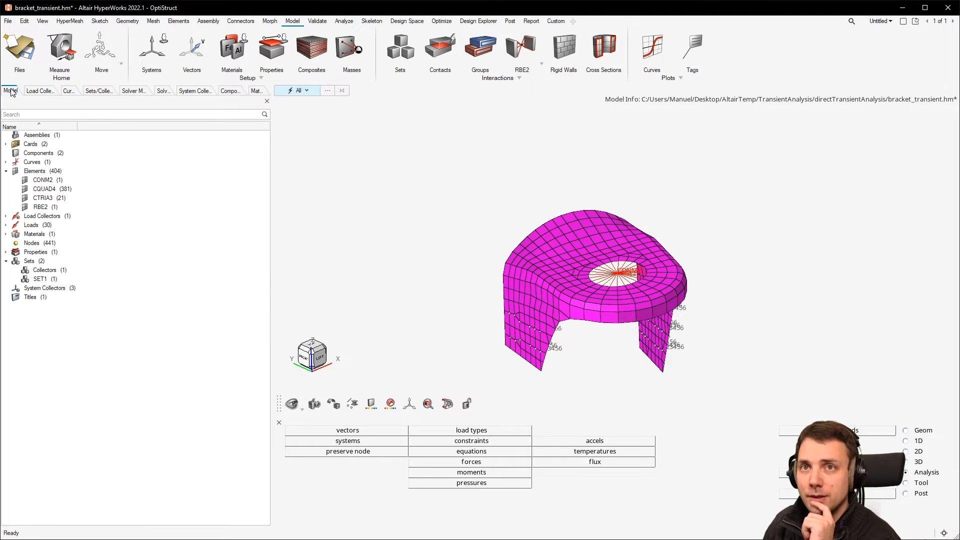
right_click(193, 230)
mouse_move(230, 234)
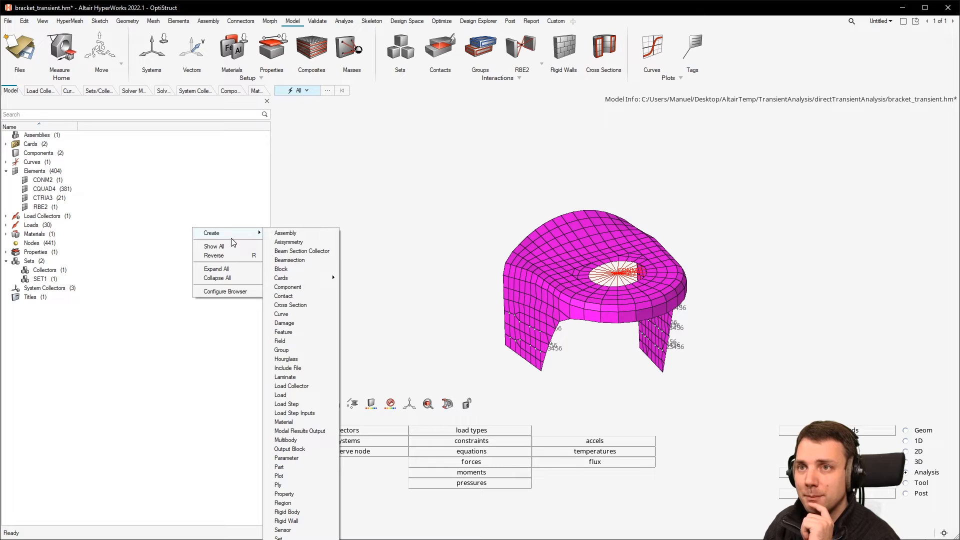
click(302, 387)
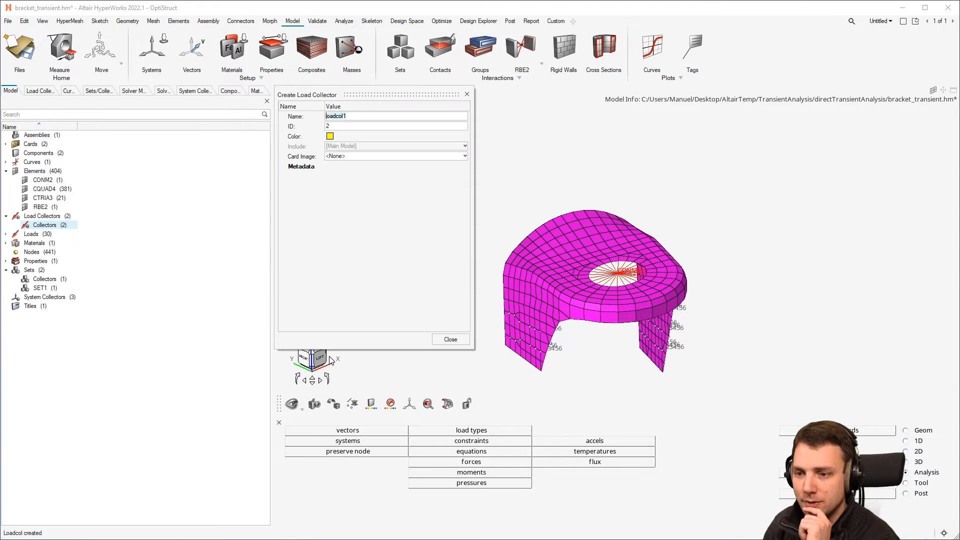
text(tse)
text(ey)
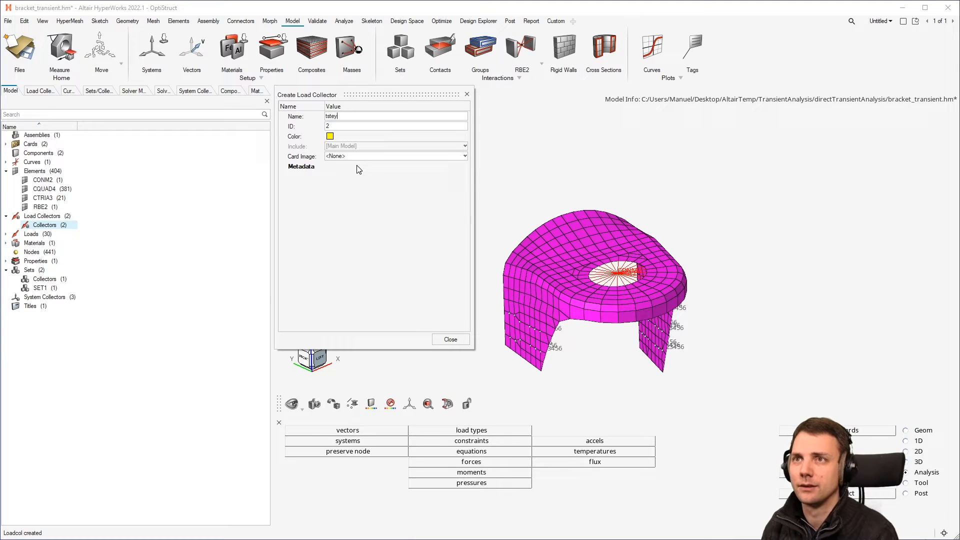
key(BackSpace)
text(p)
Assign the TSTEP card image to the tstep load collector
click(375, 157)
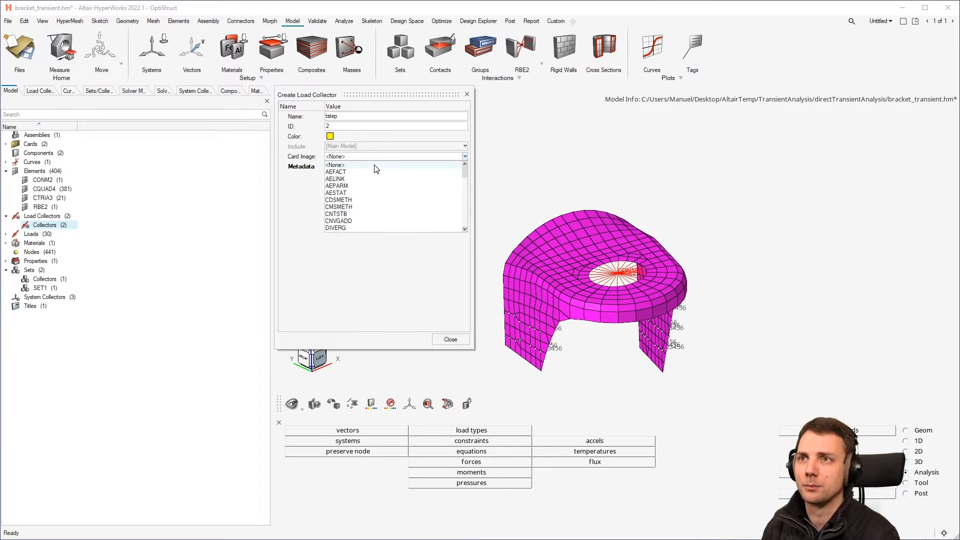
key(t)
key(t)
key(t)
key(t)
key(t)
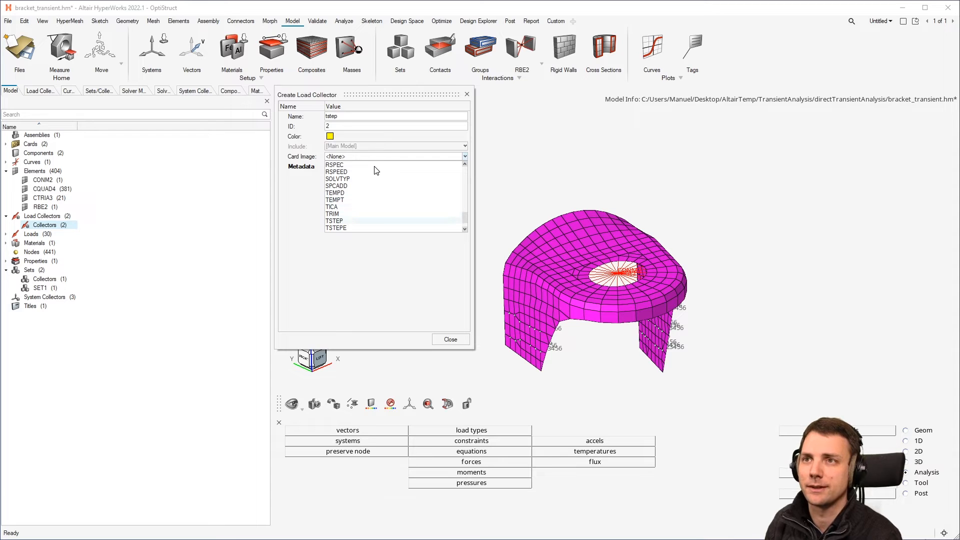
key(Return)
Define the tstep collector's time stepping with N 800, DT 0.005 and NO 1, and finish the collector
click(371, 197)
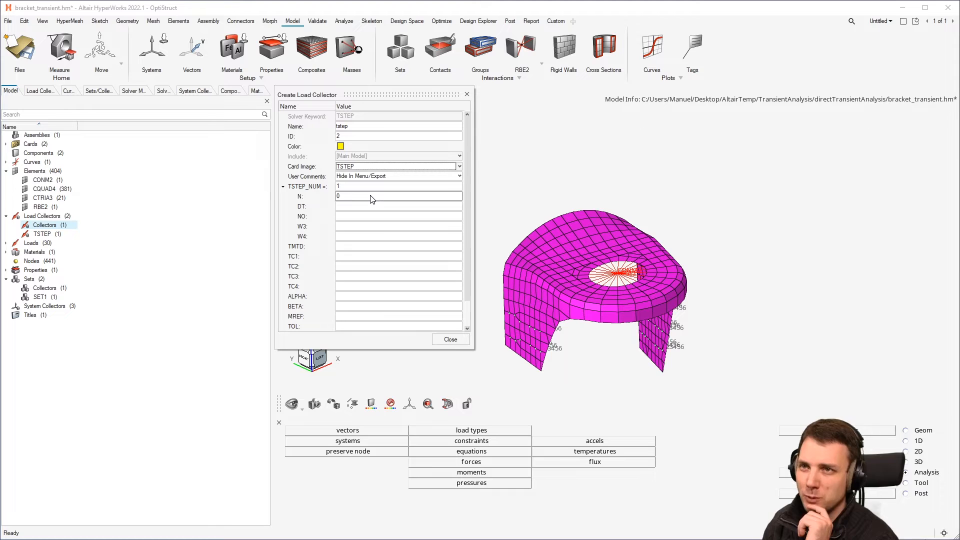
click(371, 196)
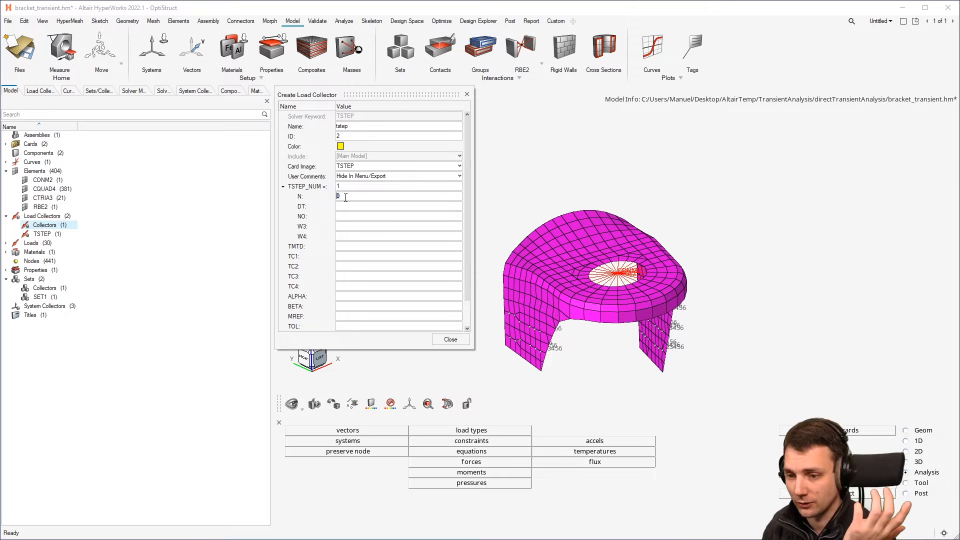
text(800)
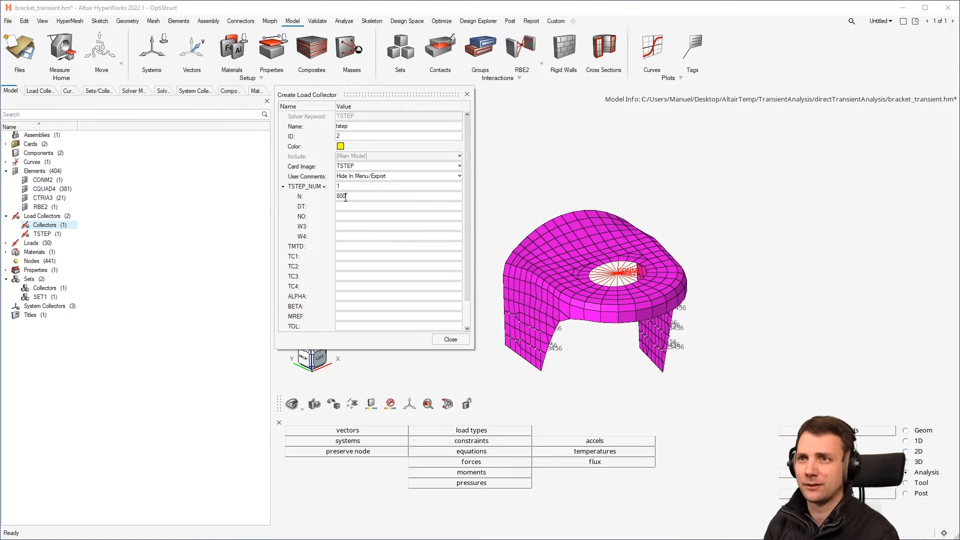
key(Return)
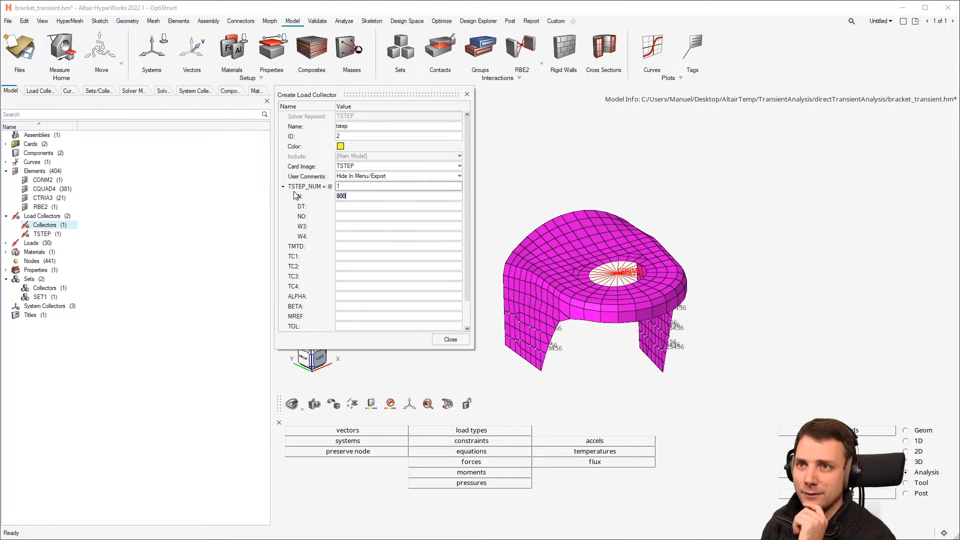
click(363, 208)
text(0.00)
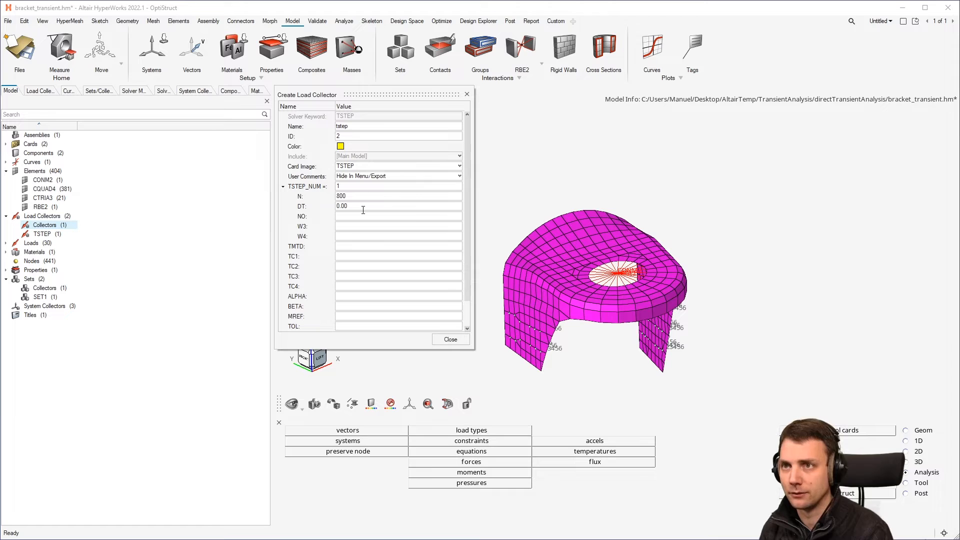
text(5)
click(350, 216)
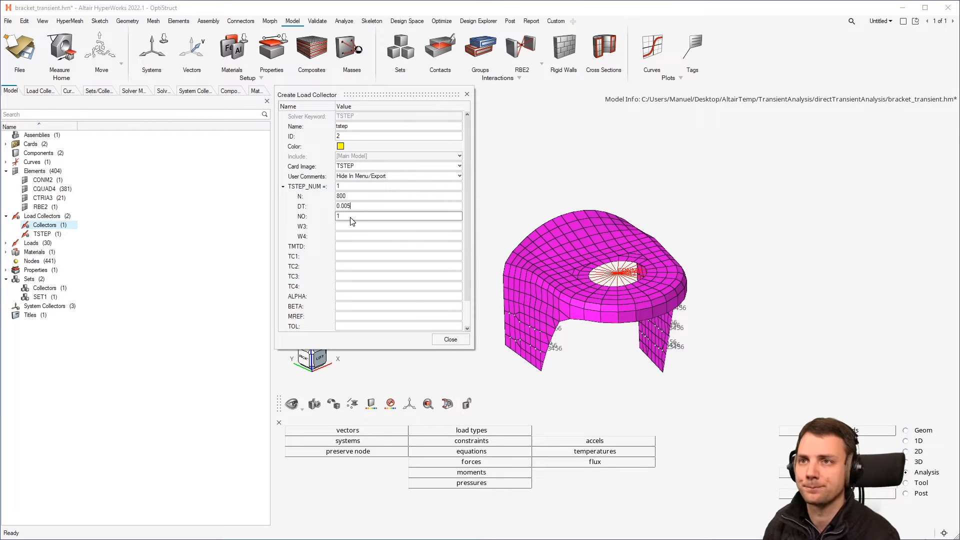
text(1)
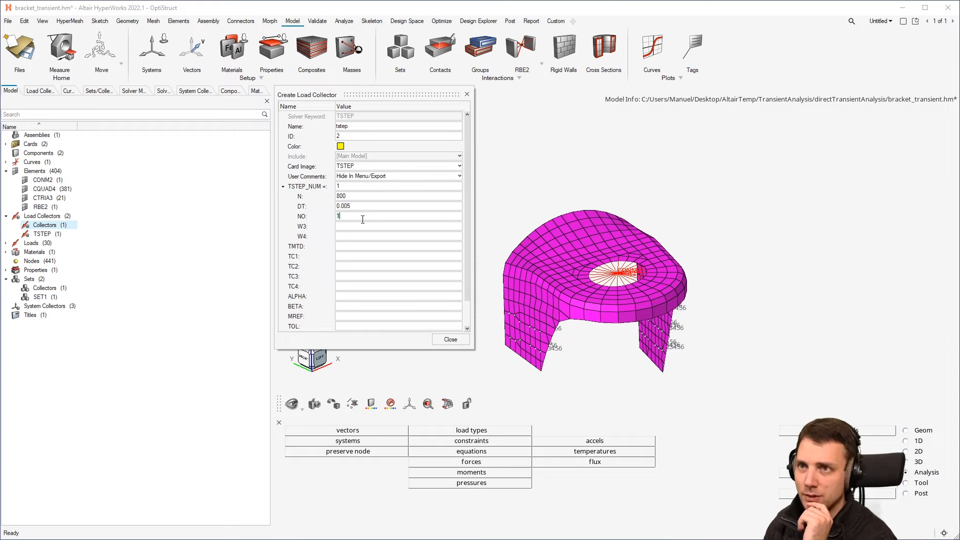
mouse_move(305, 220)
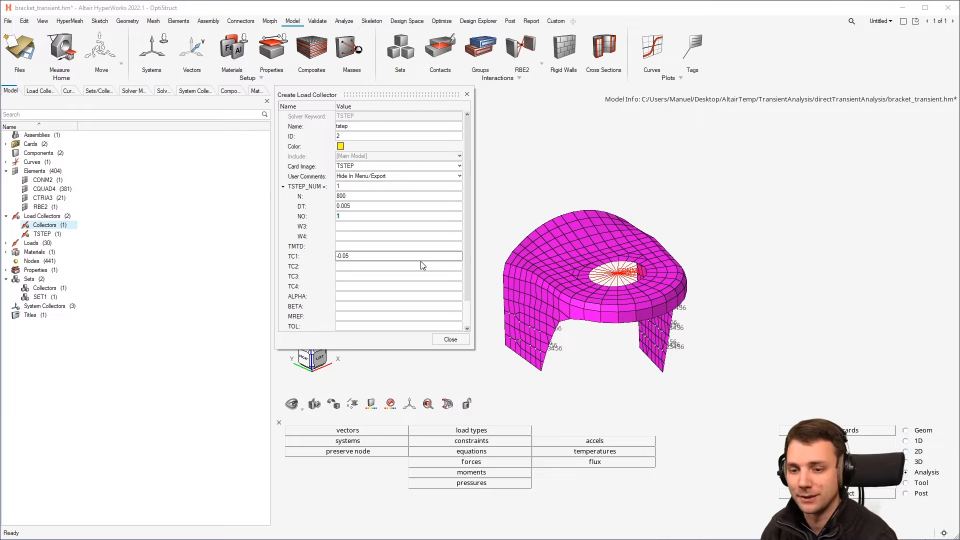
click(463, 340)
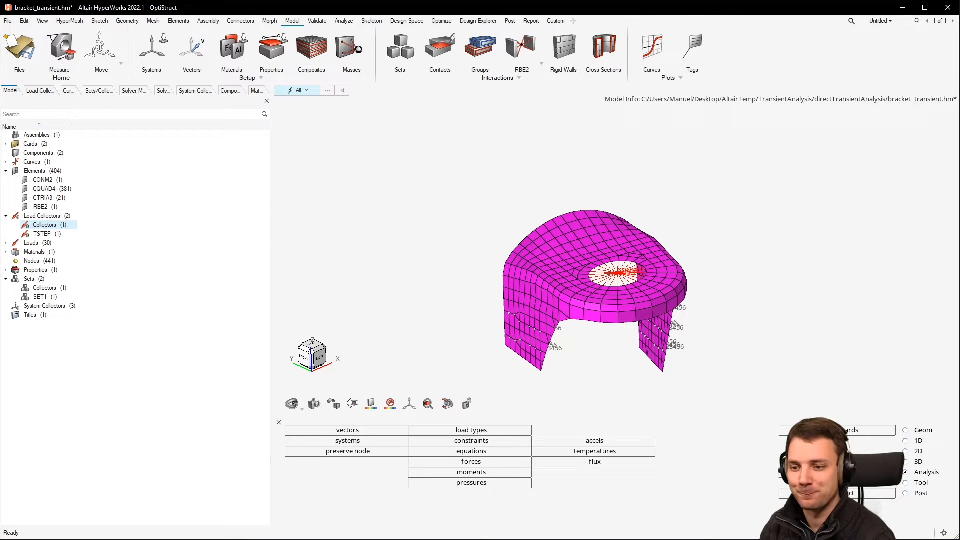
Create another load collector named darea, leaving its card image at None
right_click(174, 381)
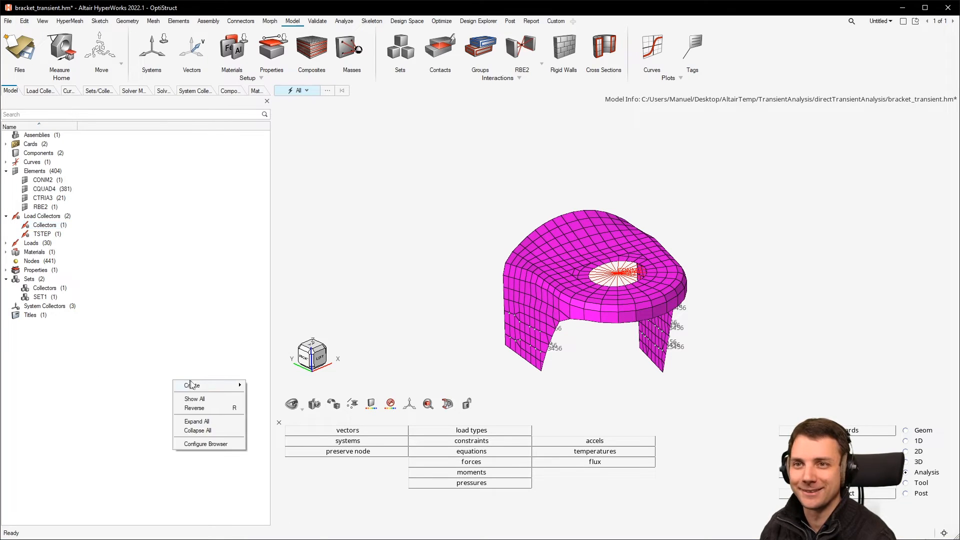
mouse_move(205, 387)
right_click(208, 261)
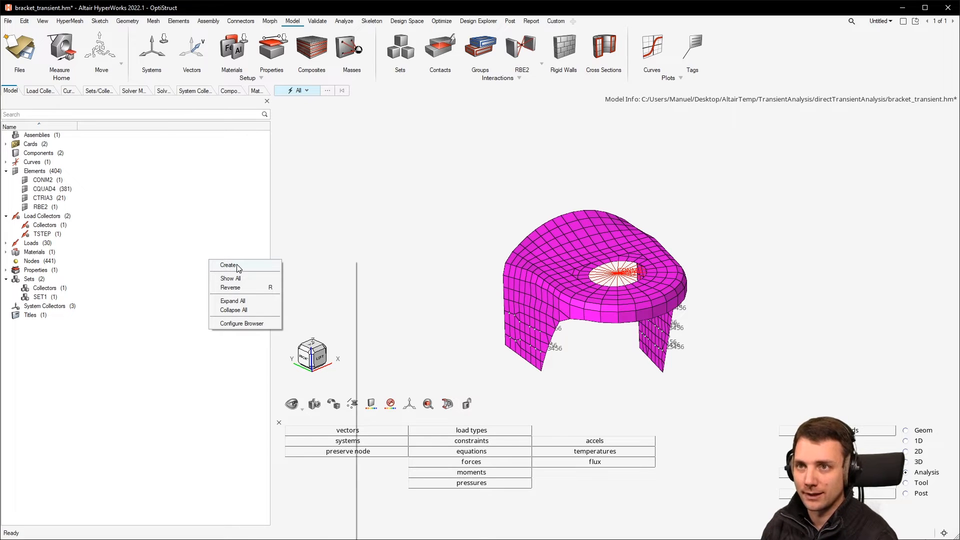
mouse_move(237, 266)
click(329, 418)
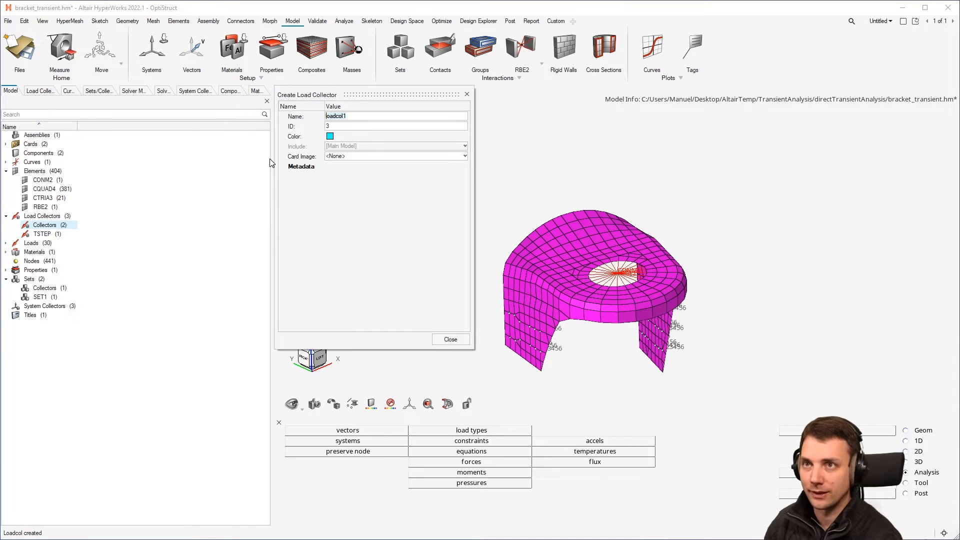
click(348, 156)
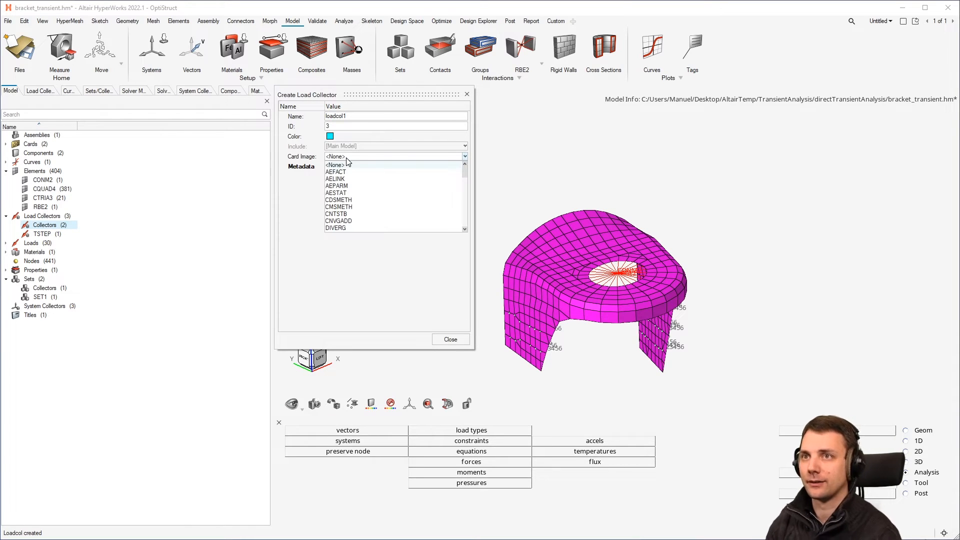
click(367, 119)
double_click(367, 117)
text(dd)
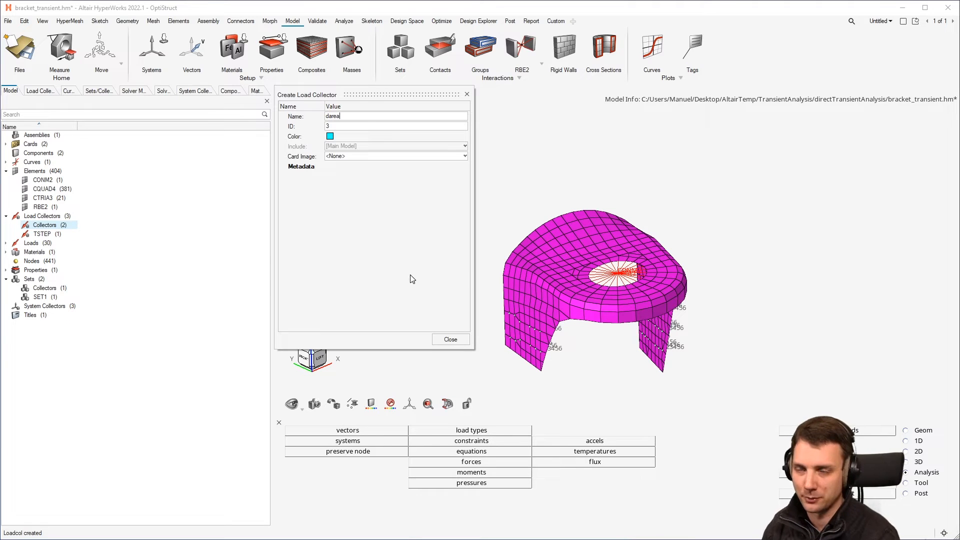
click(450, 340)
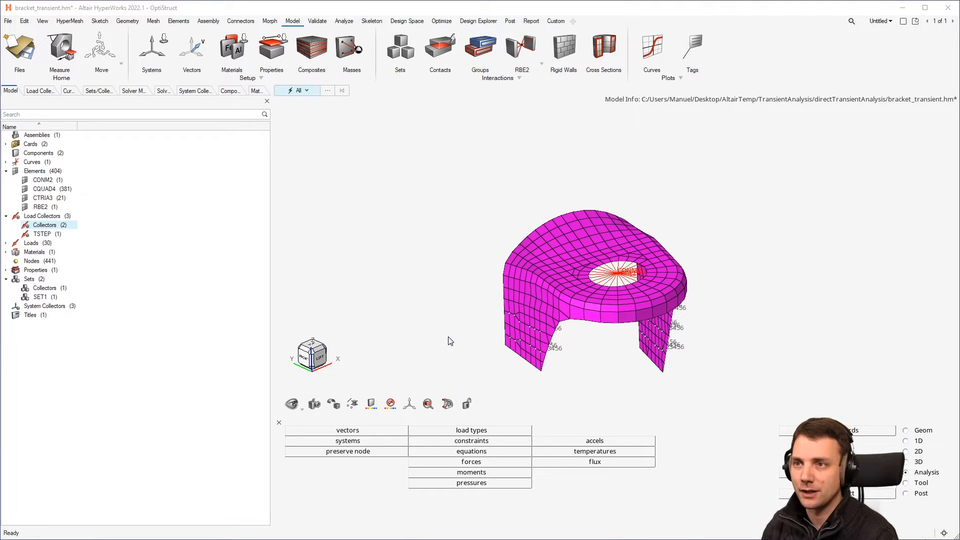
List the model's load collectors and select darea to show its properties
click(40, 216)
double_click(37, 219)
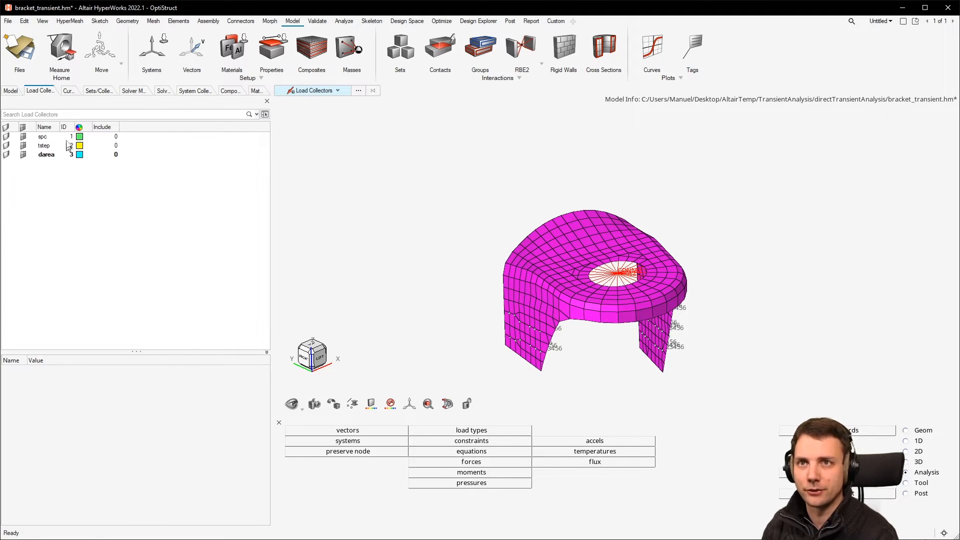
click(49, 155)
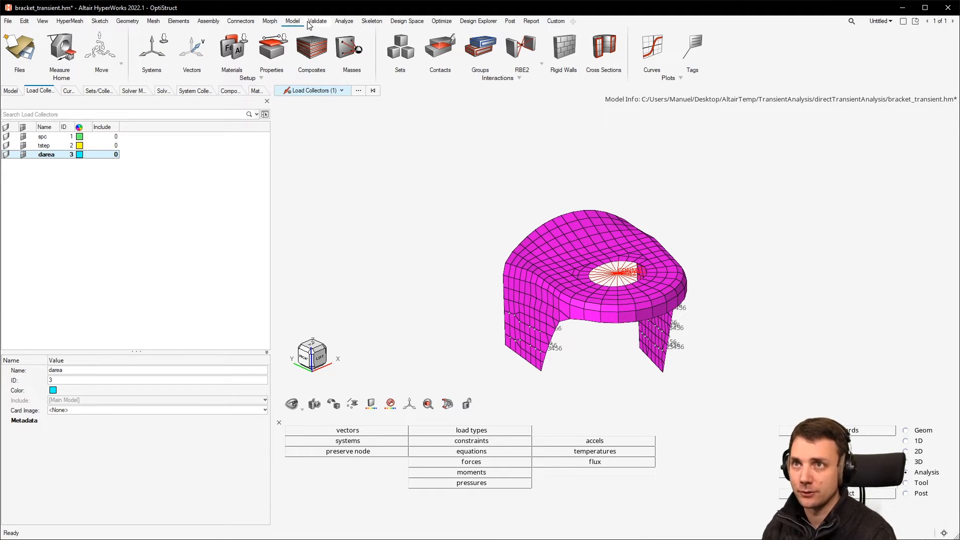
Start creating a nodal constraint and set its load type to DAREA
click(344, 21)
mouse_move(201, 50)
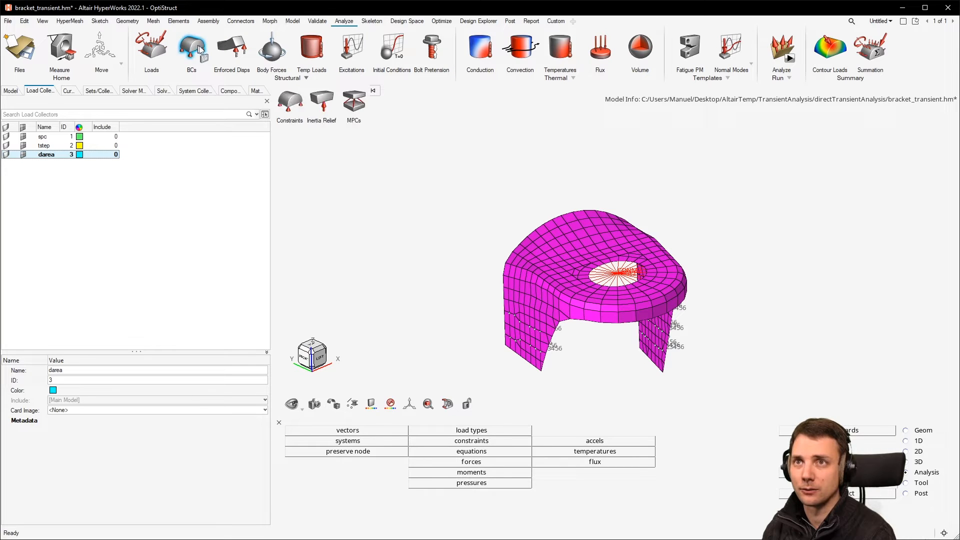
click(291, 103)
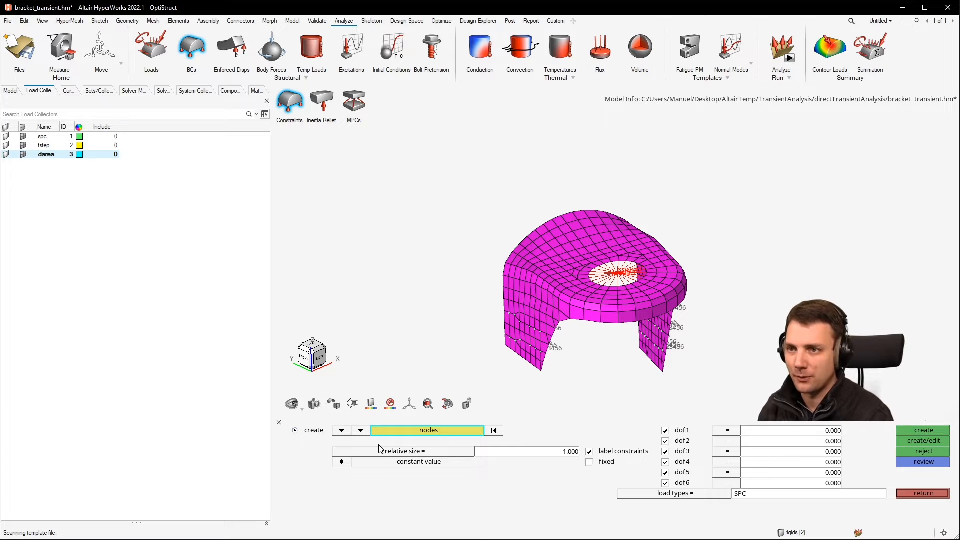
scroll(524, 283, up, 5)
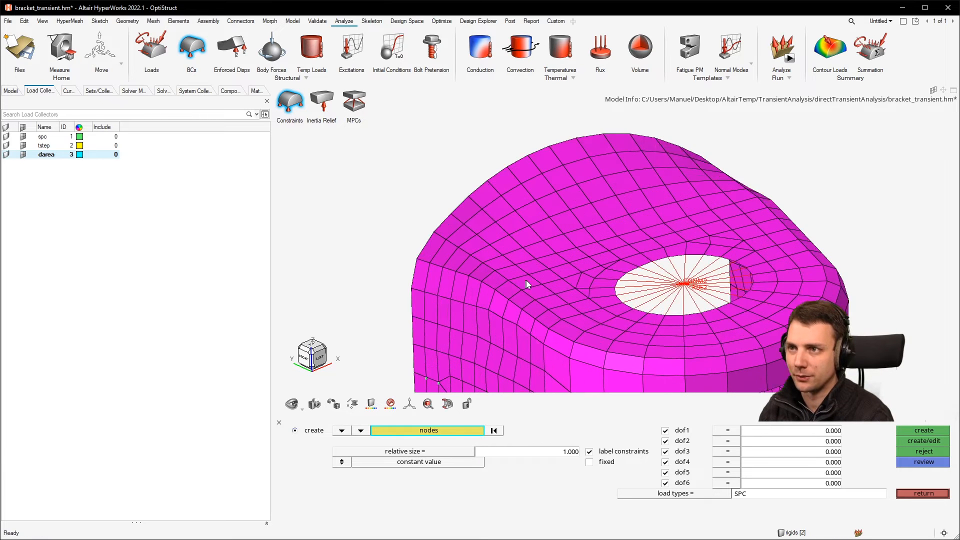
scroll(575, 305, down, 3)
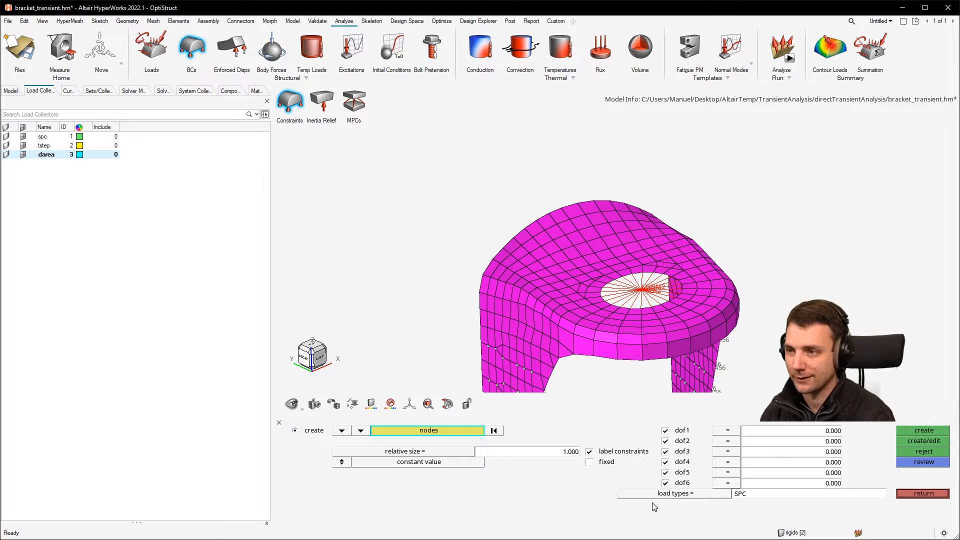
click(669, 494)
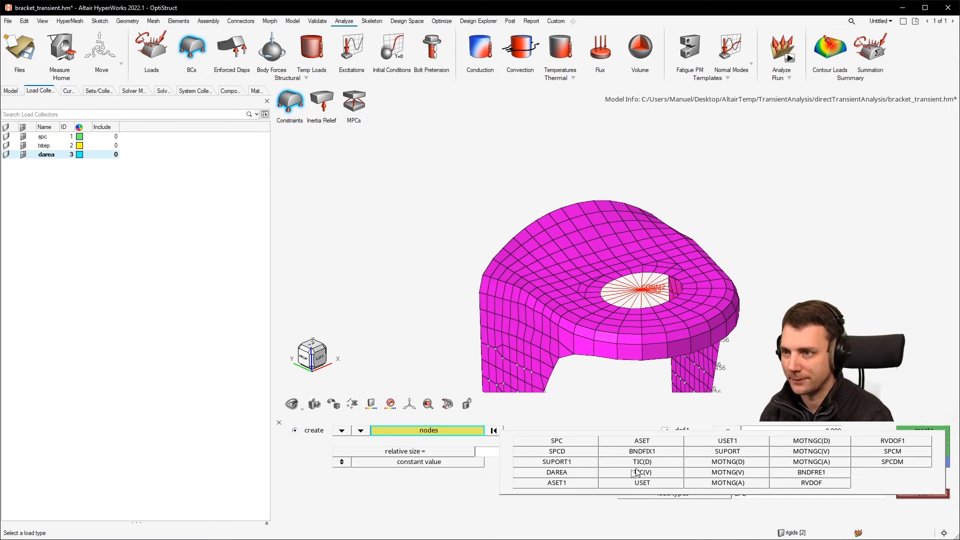
click(590, 473)
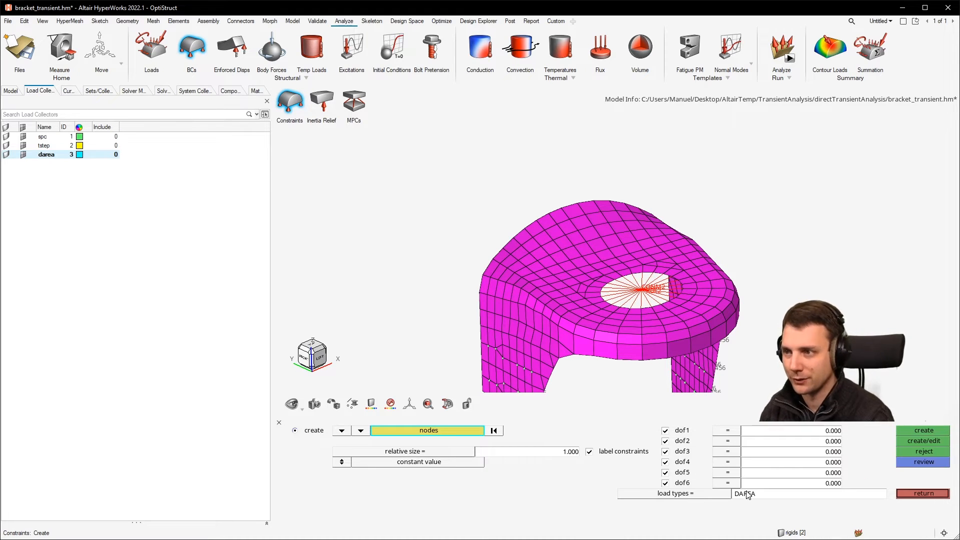
Restrict the DAREA constraint to dof3 only and set its value to -1500
click(665, 441)
click(666, 431)
click(665, 462)
click(666, 472)
click(665, 483)
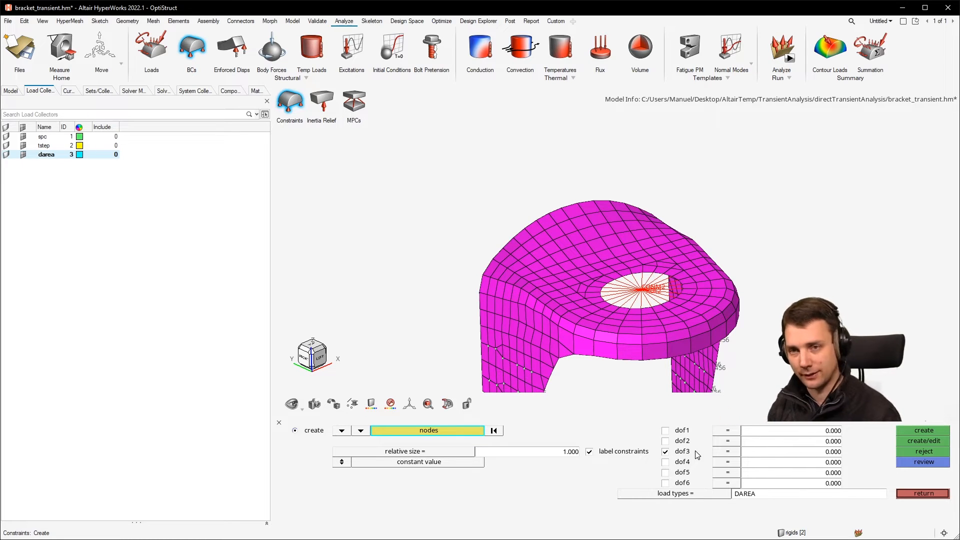
click(789, 452)
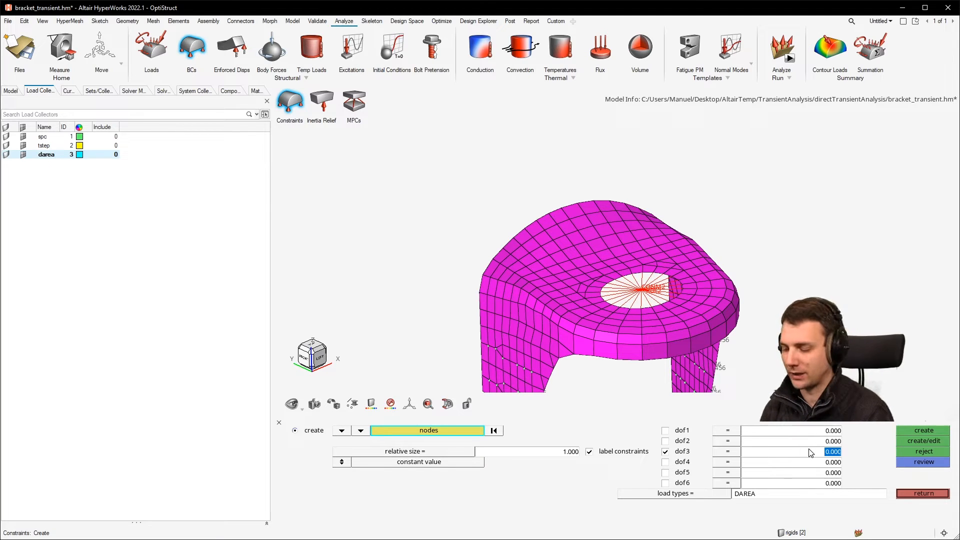
text(-15)
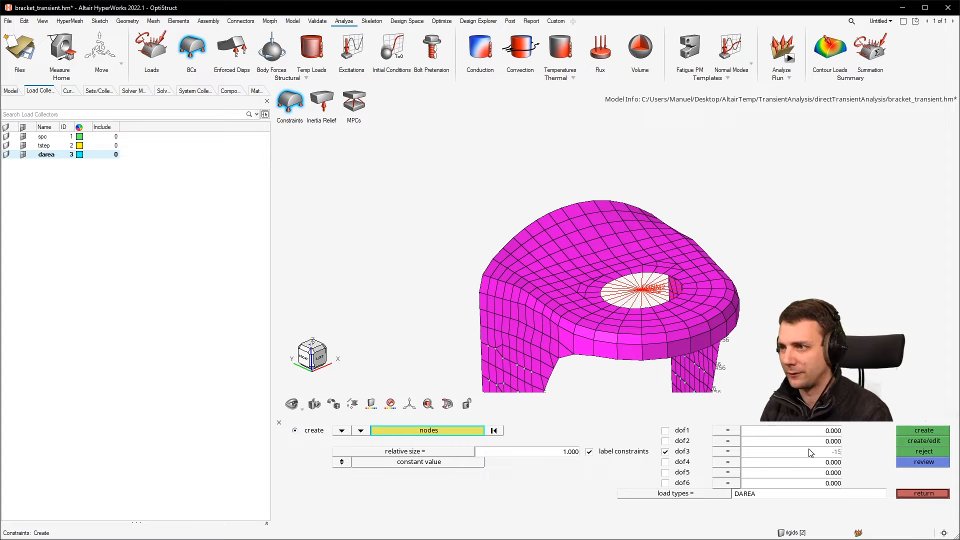
text(00)
key(Return)
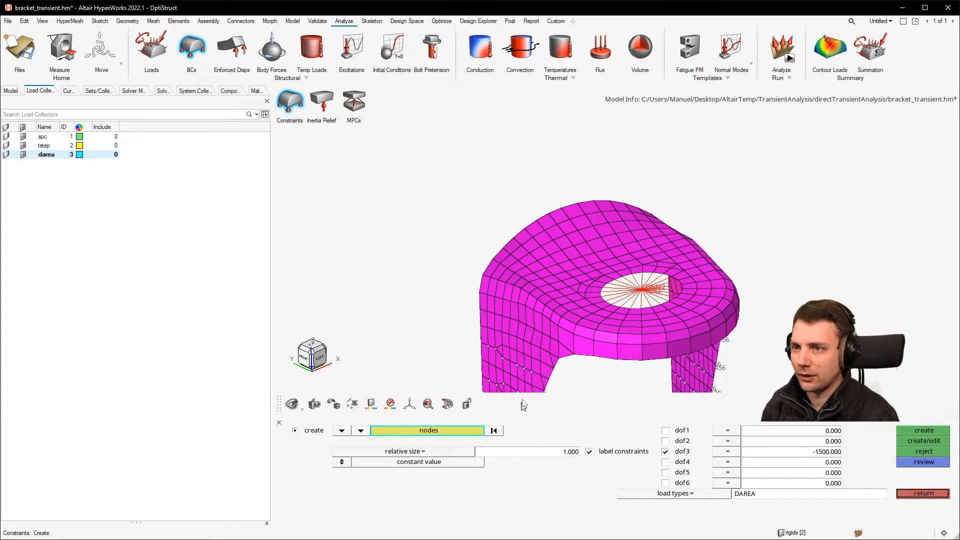
Select the nodes of the force set and create the DAREA constraints on them
click(396, 431)
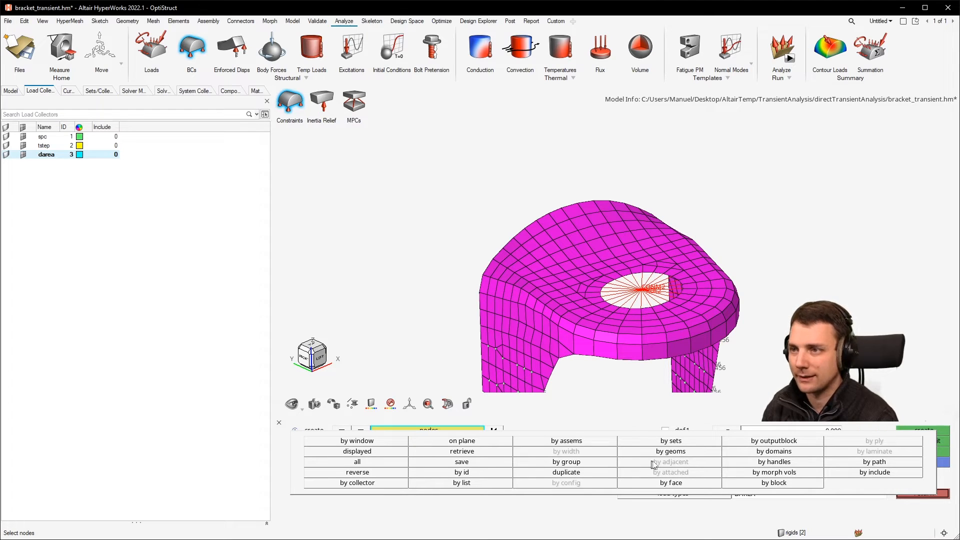
click(683, 444)
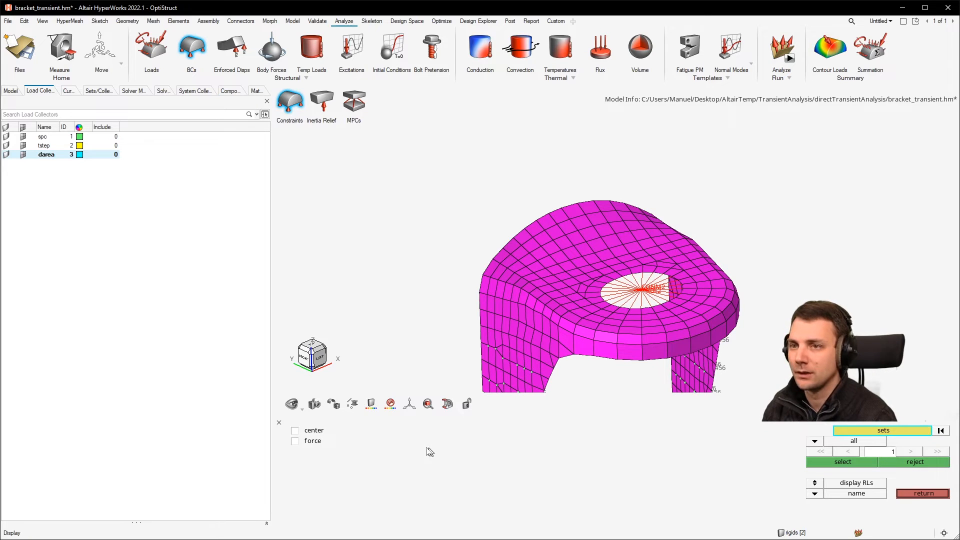
click(308, 442)
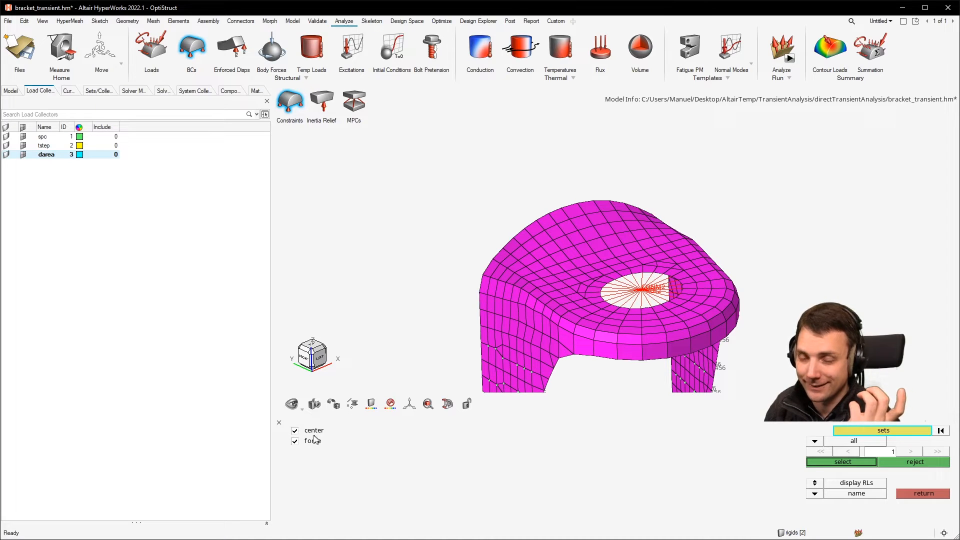
click(296, 431)
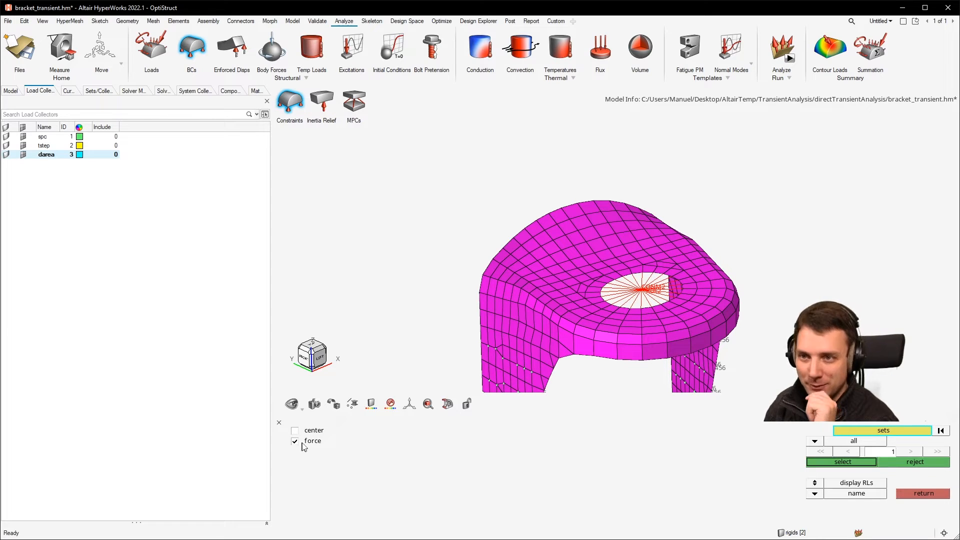
click(843, 461)
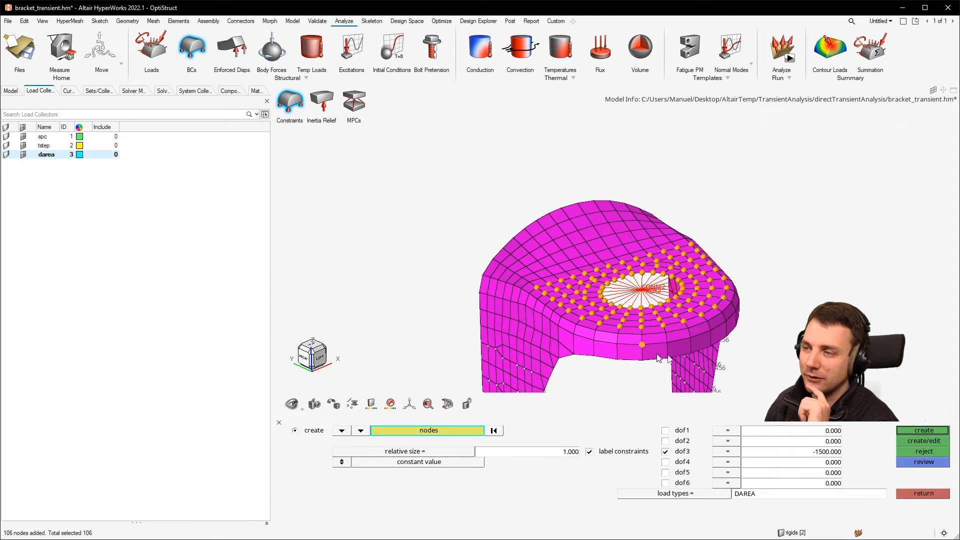
click(931, 432)
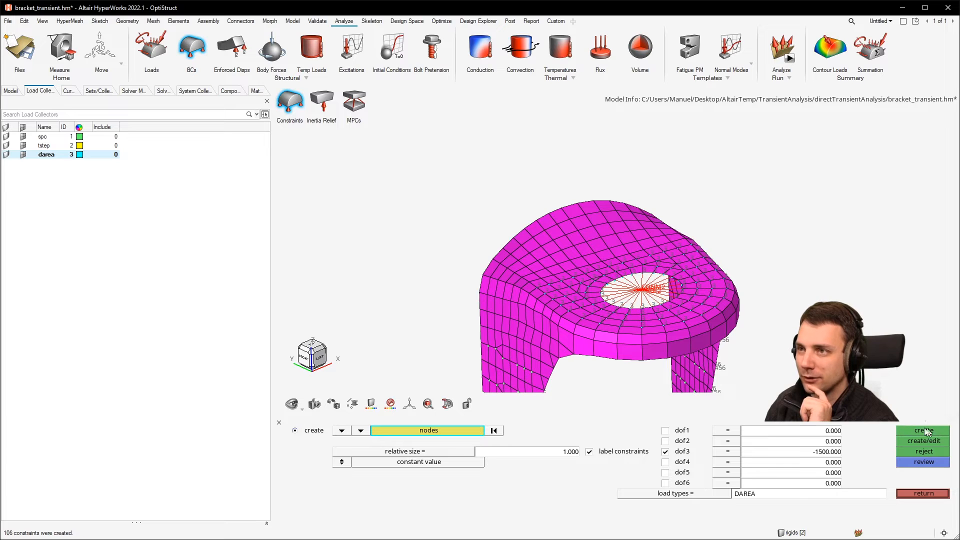
Inspect the DAREA loads around the bracket's hole in transparent display, restore the shaded mesh display, and leave the constraints tool
scroll(625, 325, up, 4)
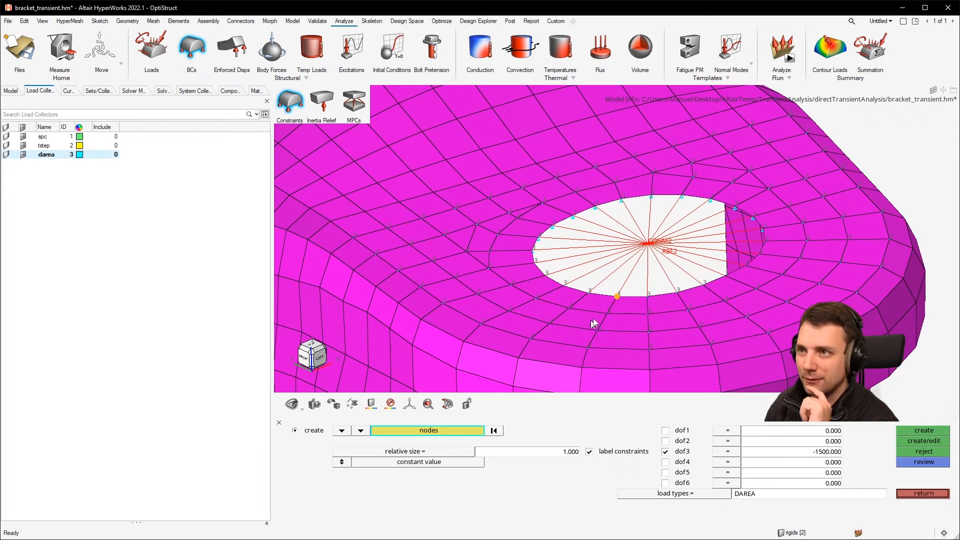
scroll(501, 315, down, 4)
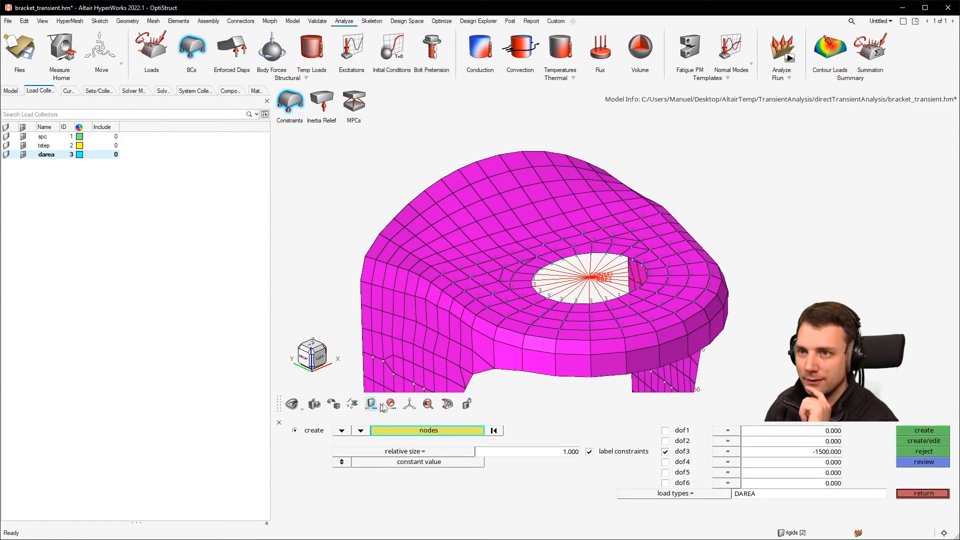
click(336, 405)
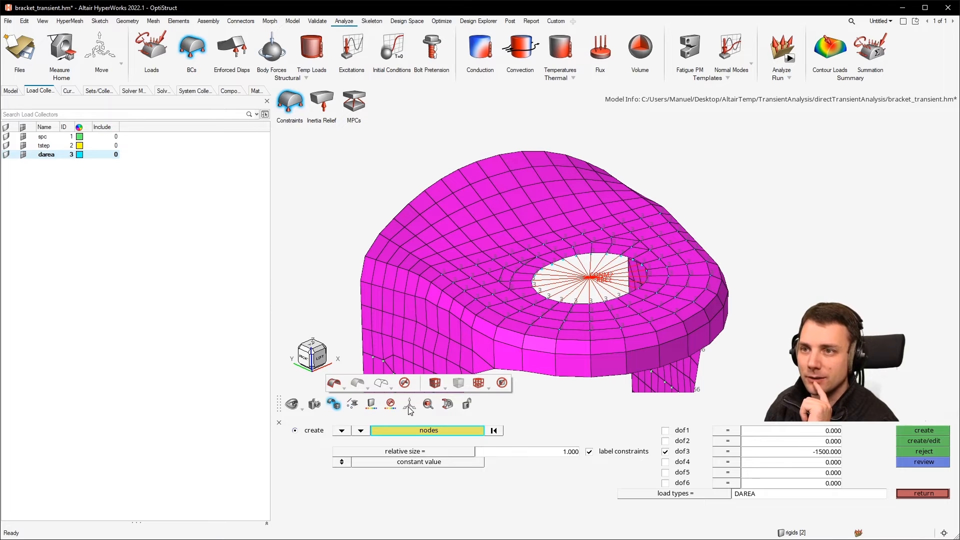
click(459, 384)
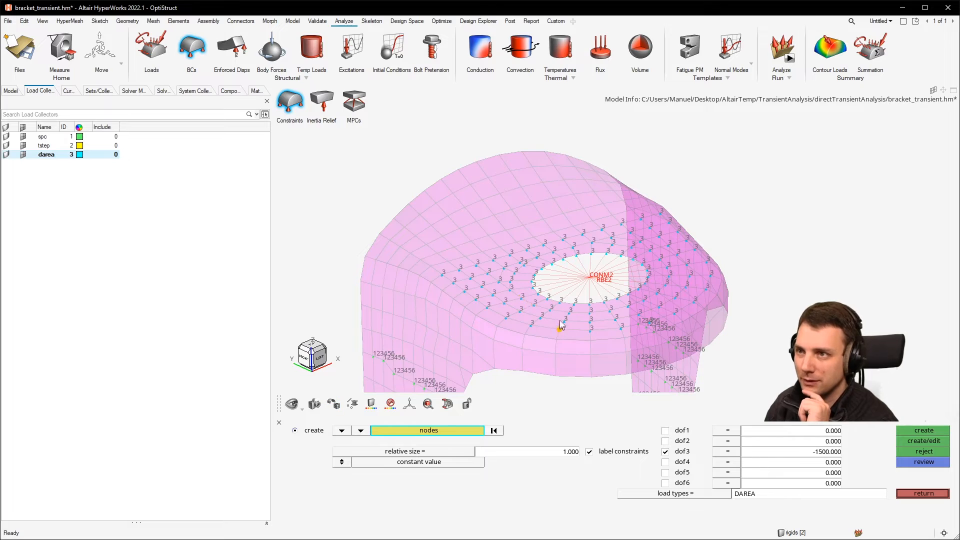
scroll(550, 330, up, 5)
scroll(478, 328, up, 2)
scroll(480, 325, down, 6)
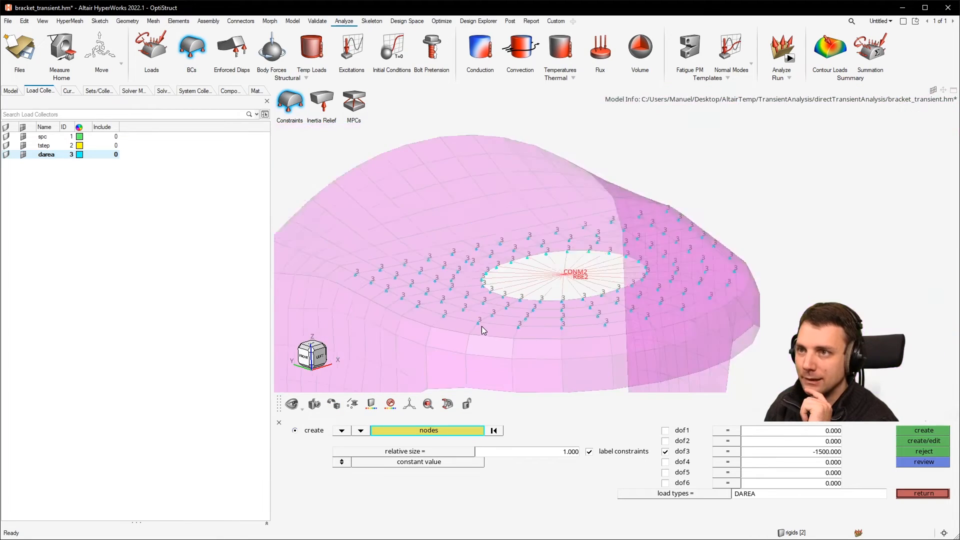
scroll(486, 326, up, 5)
middle_drag(472, 326, 502, 341)
scroll(496, 324, down, 3)
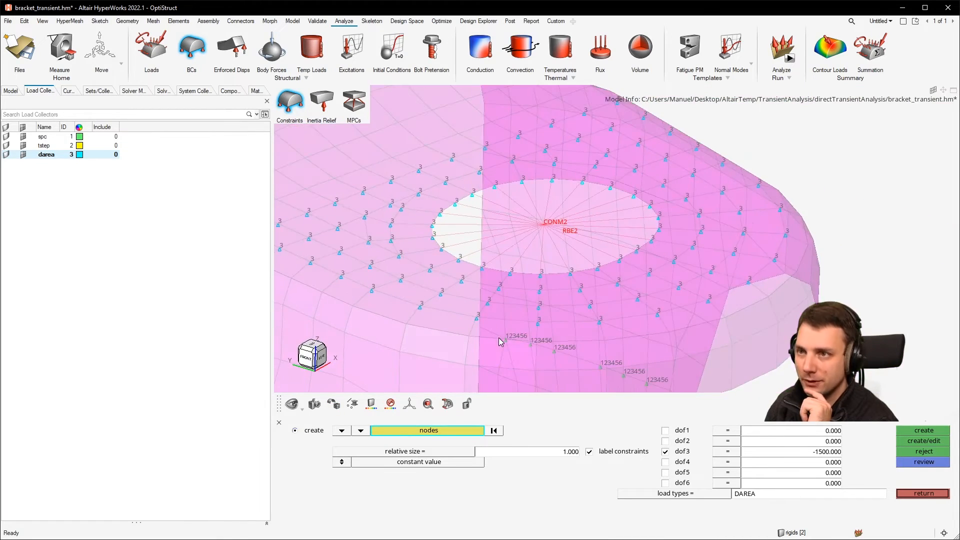
scroll(501, 343, down, 1)
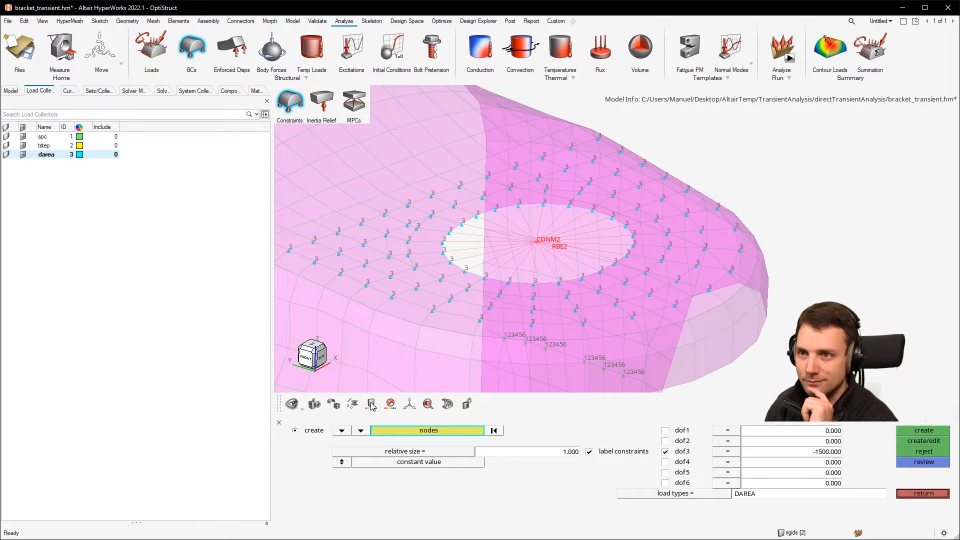
click(334, 404)
click(435, 383)
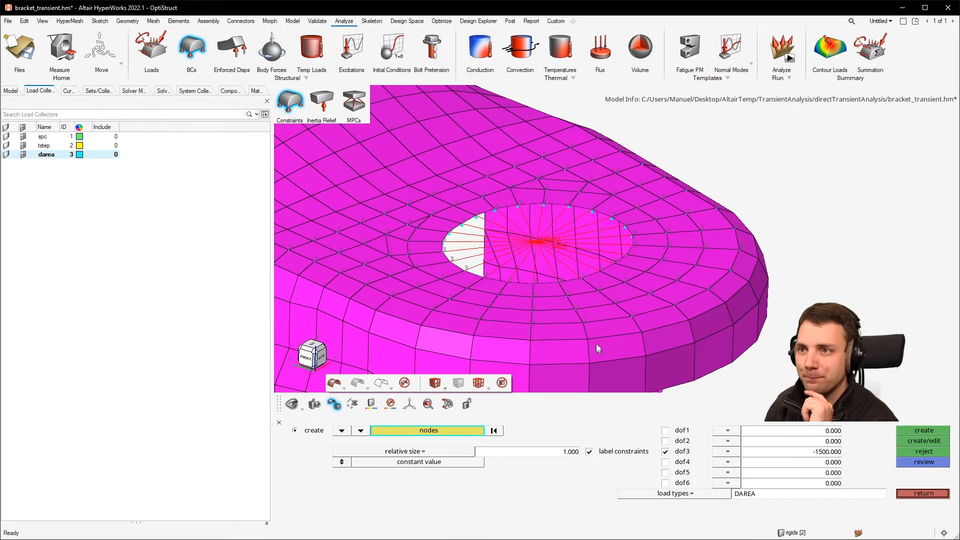
scroll(582, 320, down, 3)
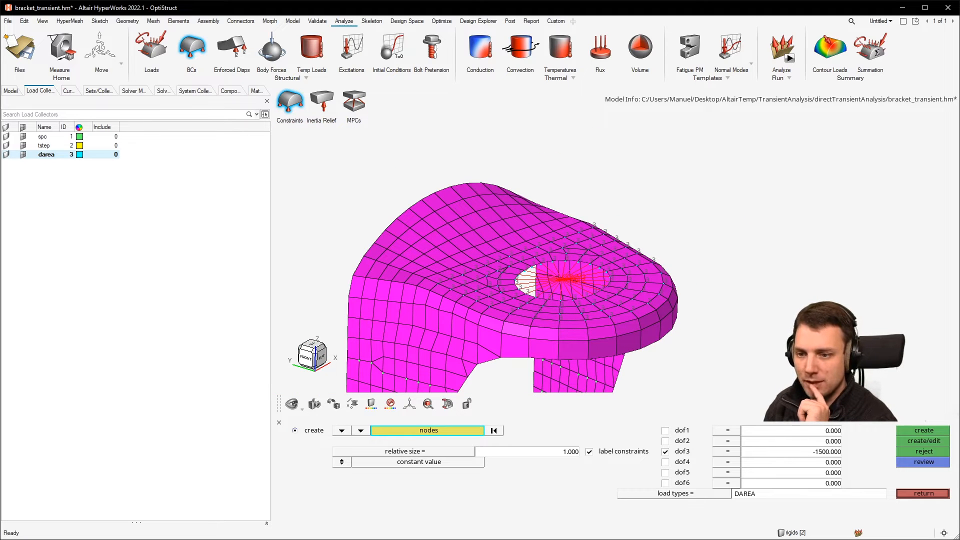
click(923, 494)
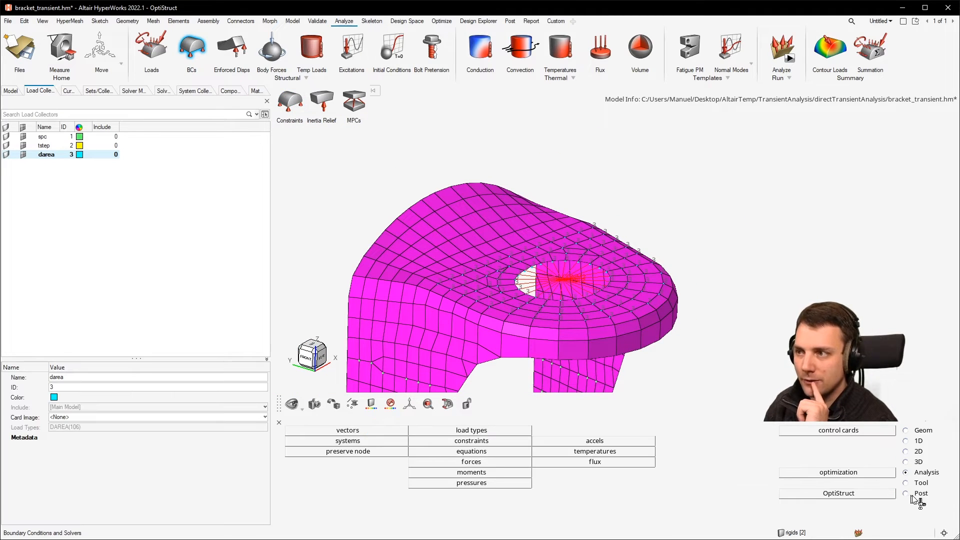
Create a load step input in the model with the config type Dynamic Load - Time Dependent
click(10, 91)
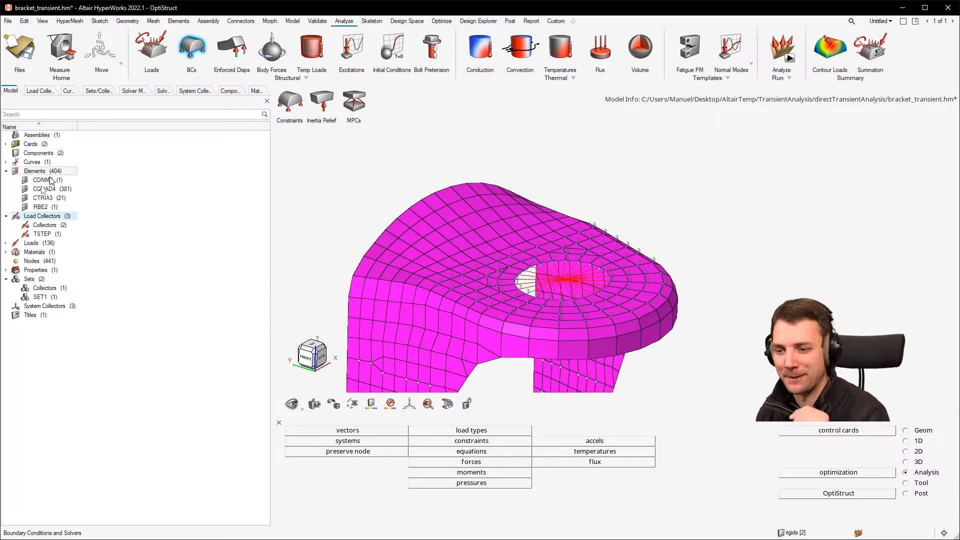
right_click(191, 194)
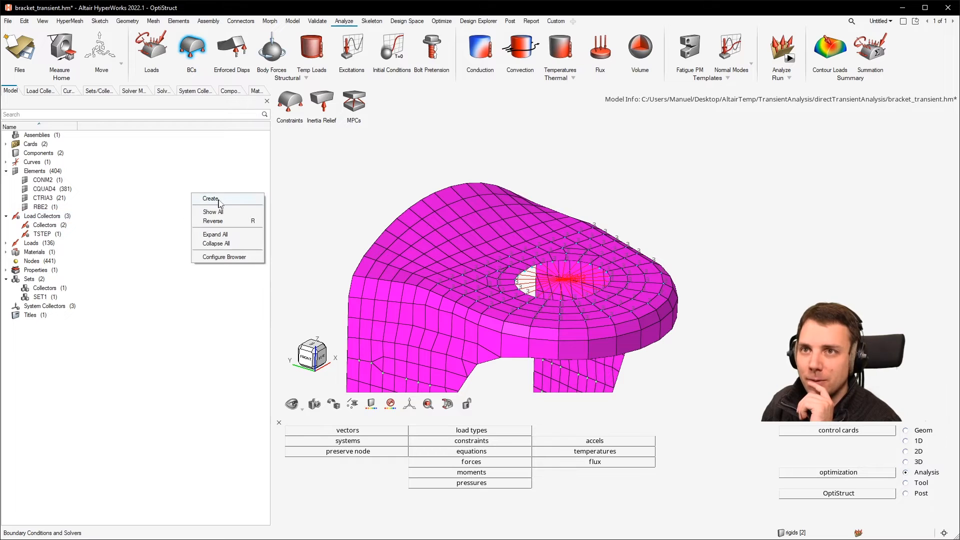
mouse_move(224, 202)
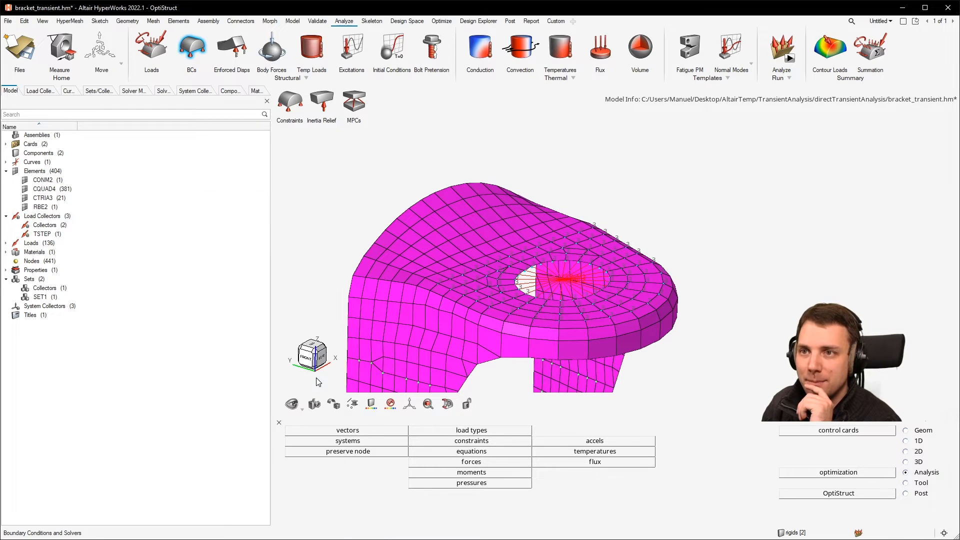
click(316, 380)
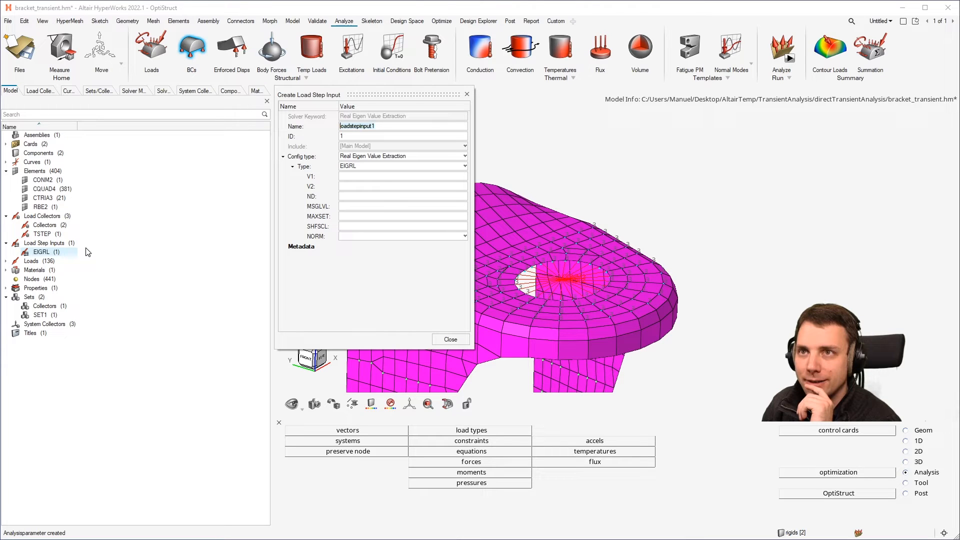
click(422, 156)
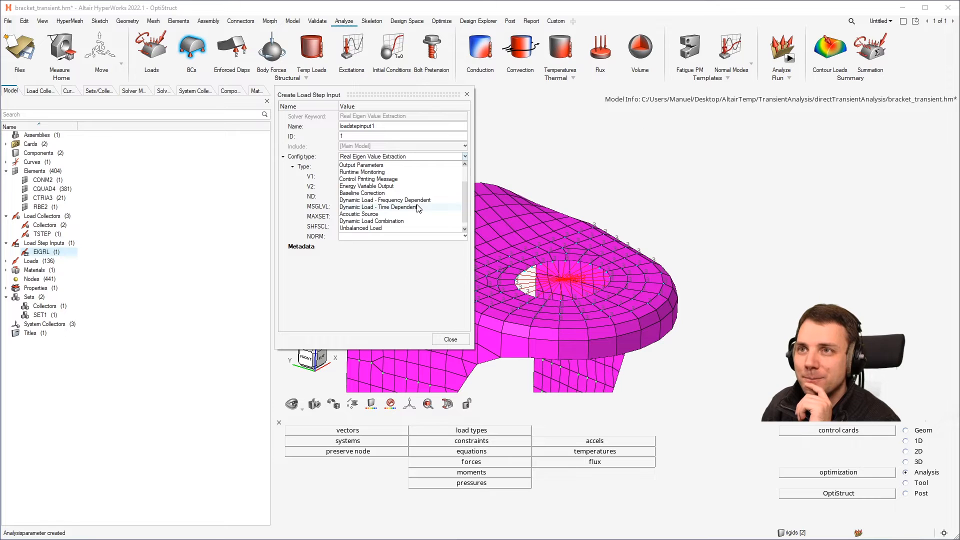
click(418, 209)
Assign the darea load collector as the load step input's Exciteid
click(384, 178)
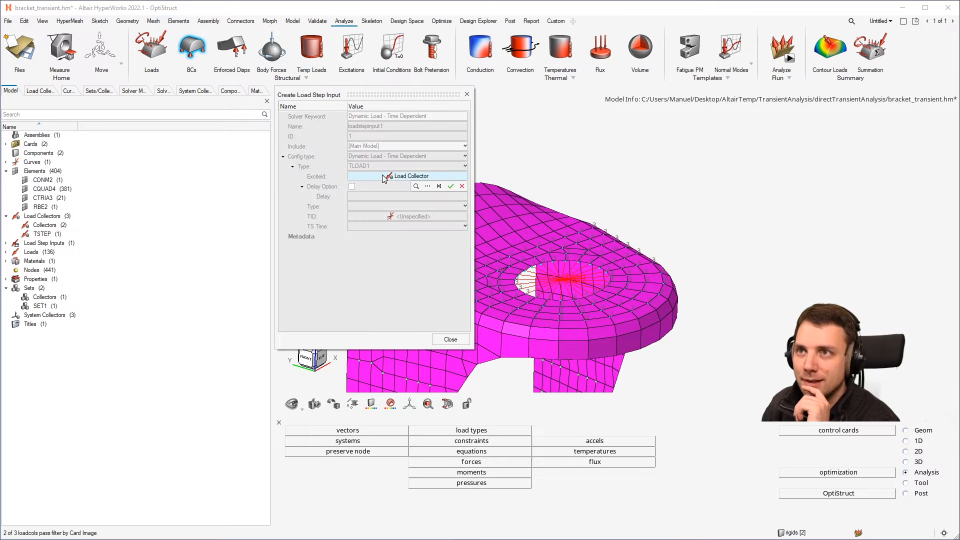
click(425, 186)
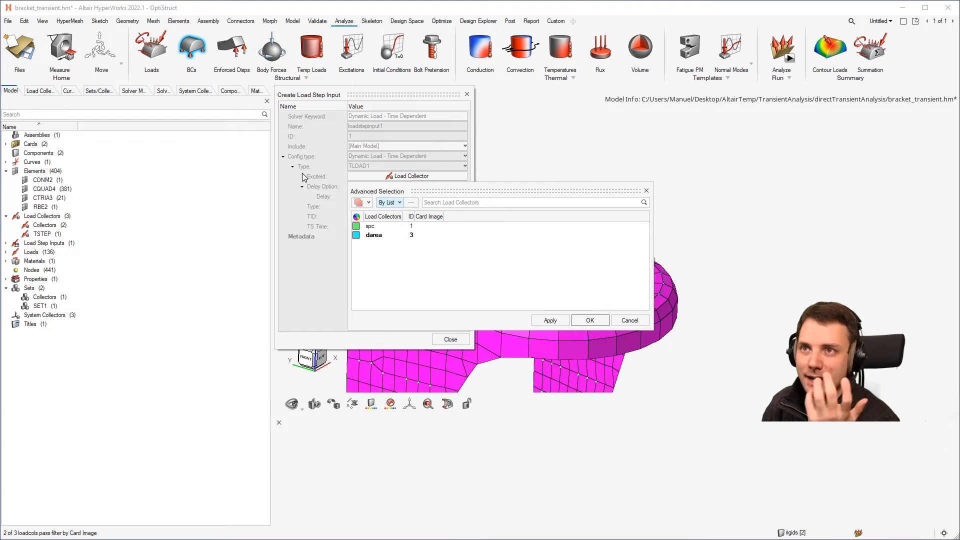
click(376, 235)
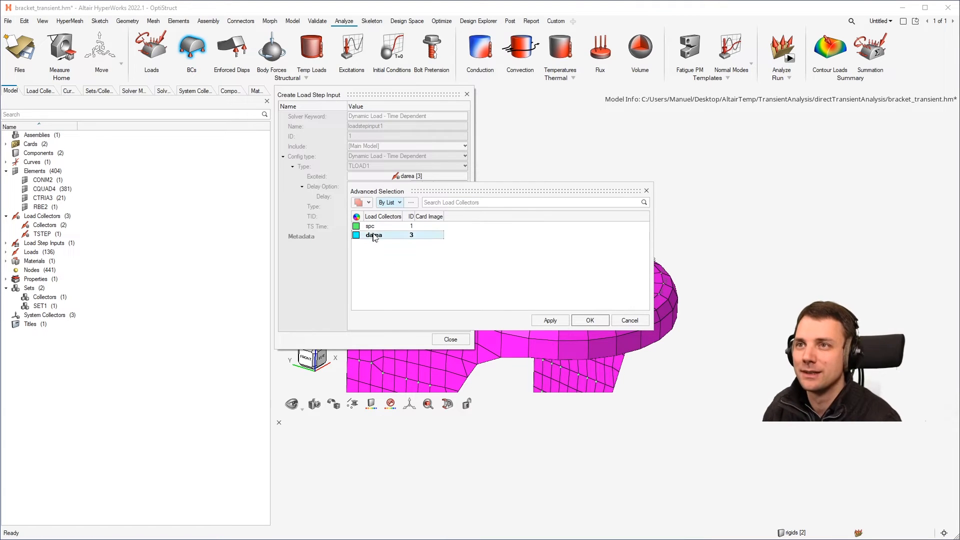
click(586, 320)
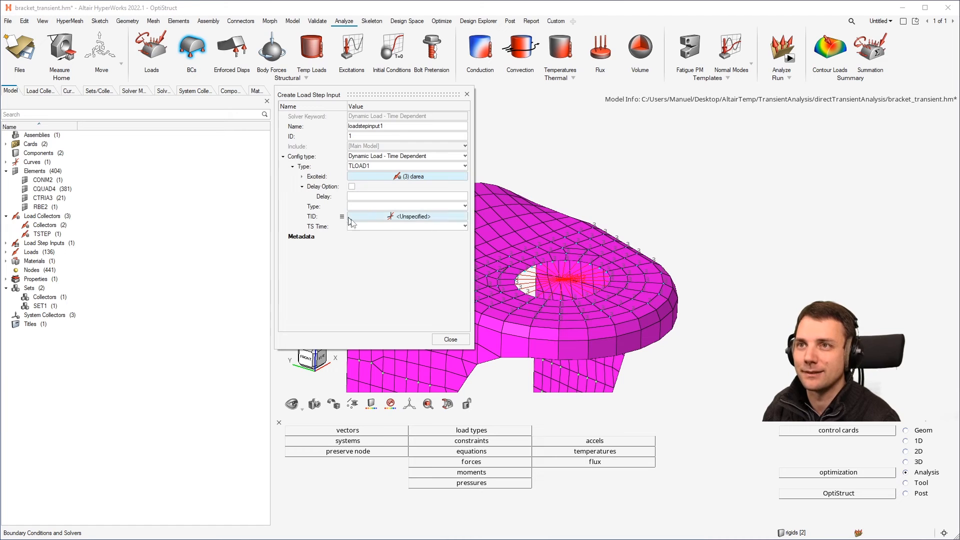
Assign the tabled1 curve as the TID of the TLOAD1 load step input
click(391, 219)
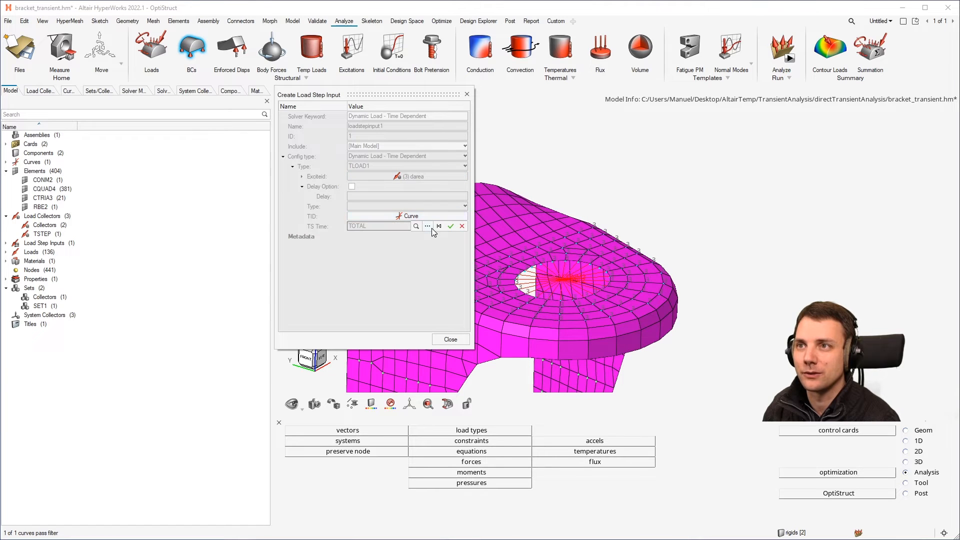
click(434, 230)
click(371, 266)
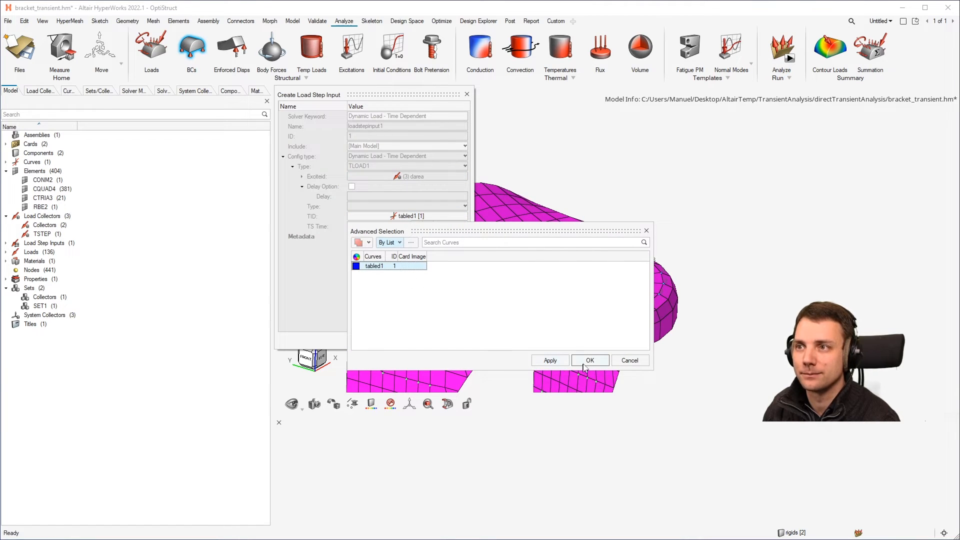
click(583, 364)
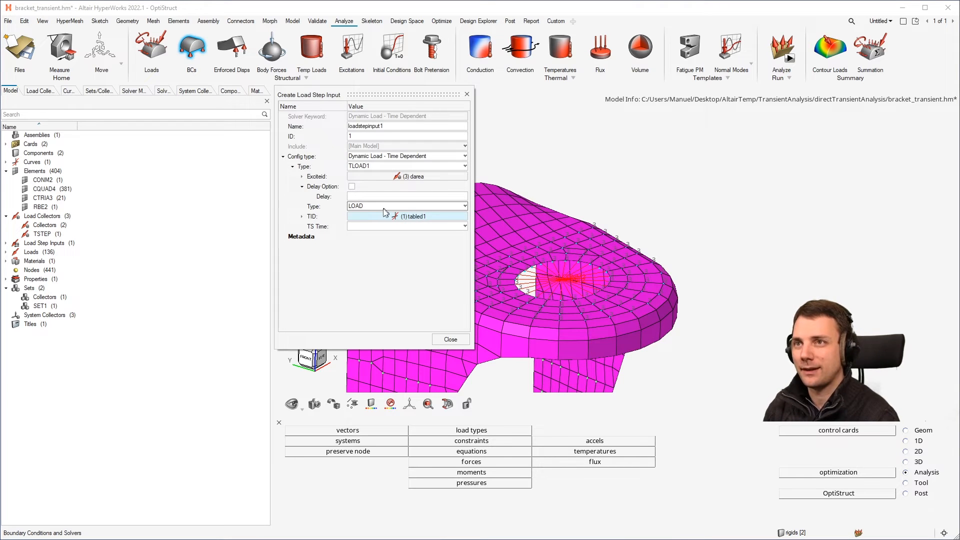
Set the TLOAD1 excitation type to LOAD and finish the load step input
click(368, 226)
click(369, 234)
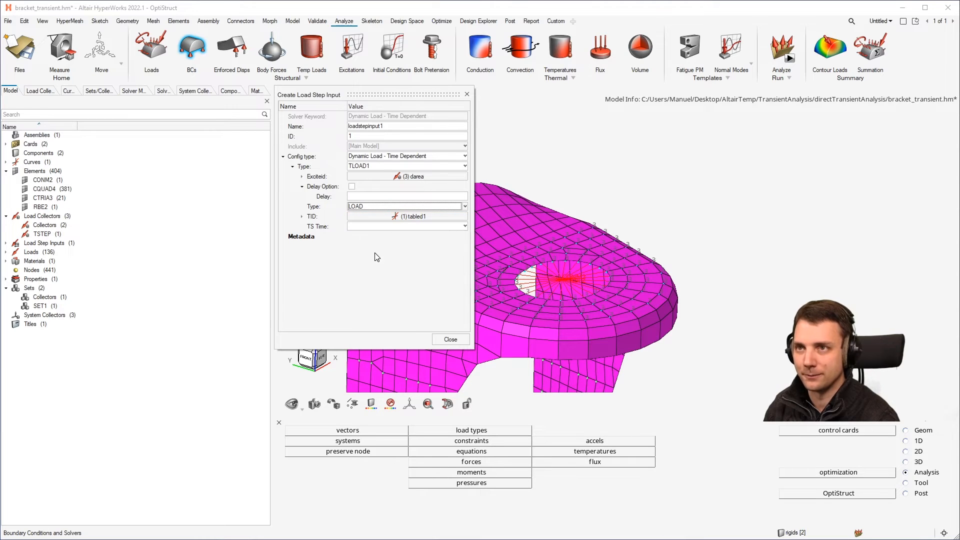
click(459, 343)
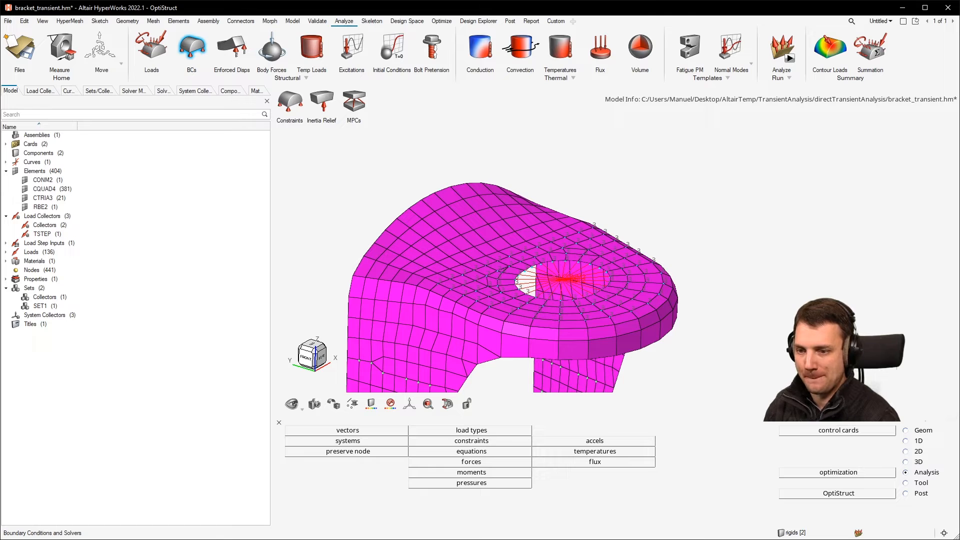
Create a load step in the model and set its analysis type to Transient (direct)
right_click(205, 198)
mouse_move(237, 206)
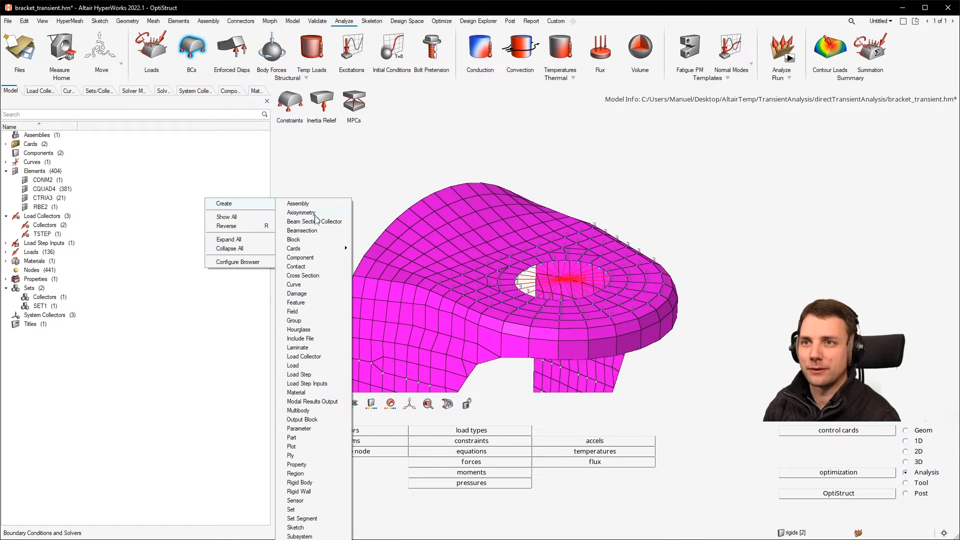
click(338, 376)
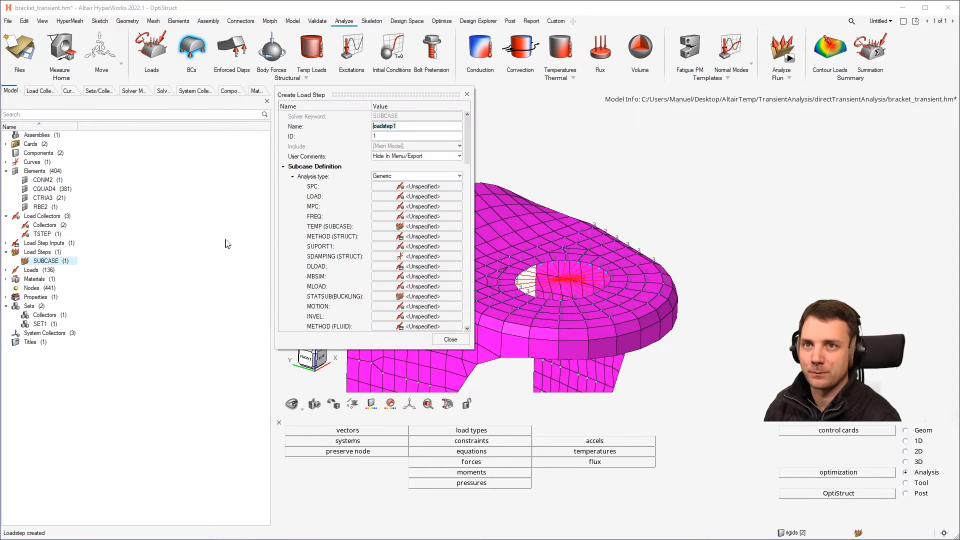
click(425, 176)
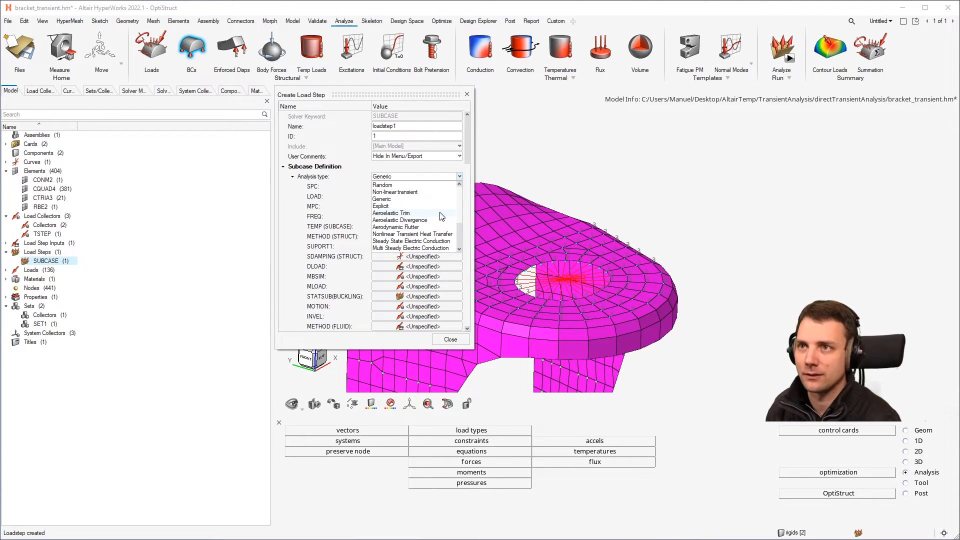
scroll(443, 216, up, 3)
click(442, 215)
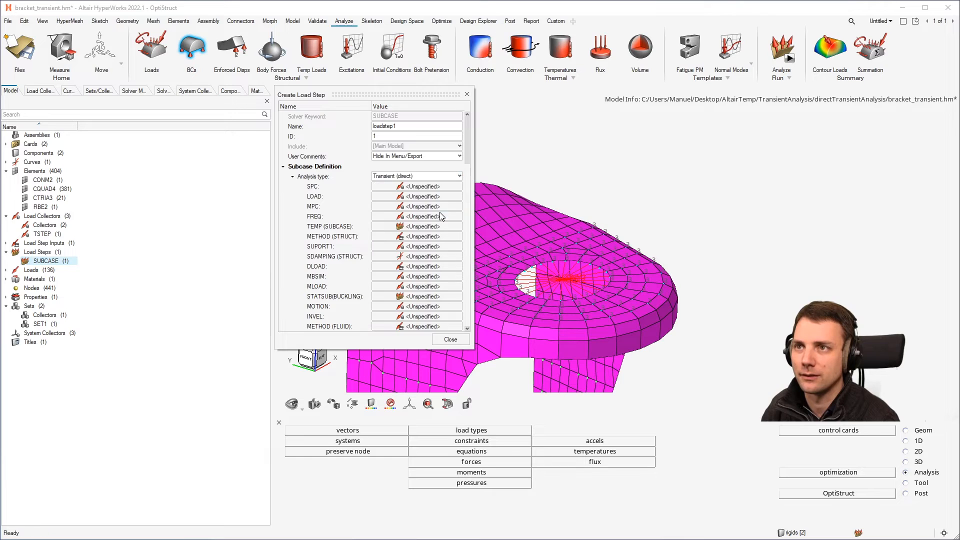
Assign the spc load collector as the load step's SPC
click(425, 186)
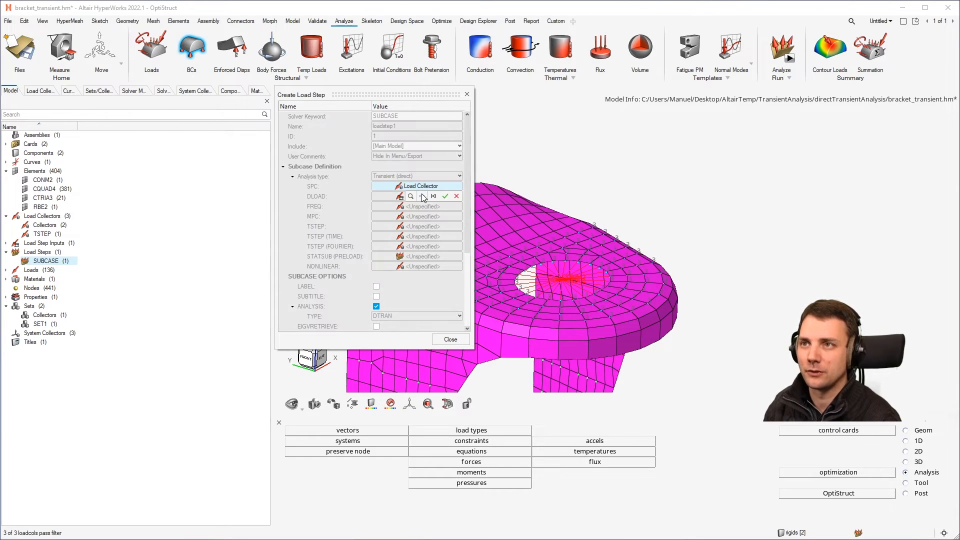
click(395, 236)
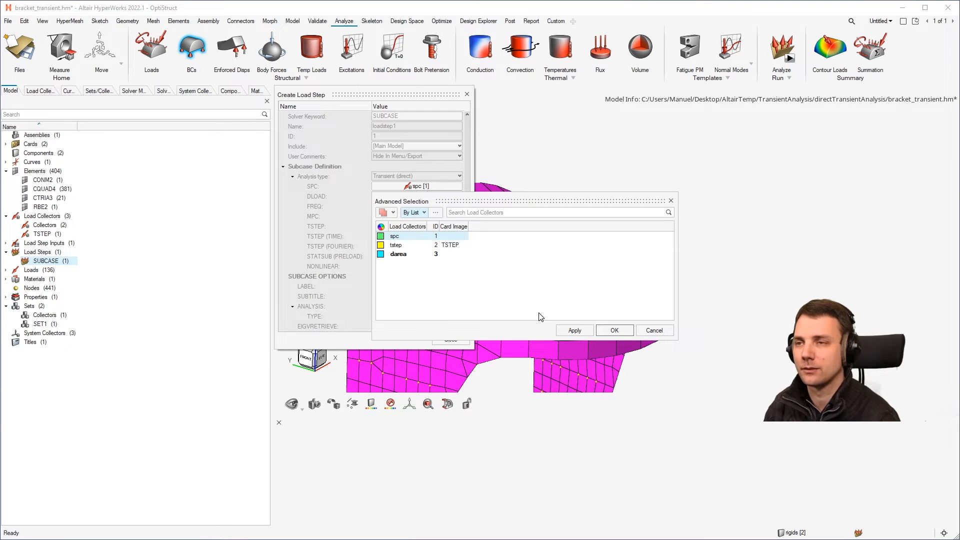
click(614, 330)
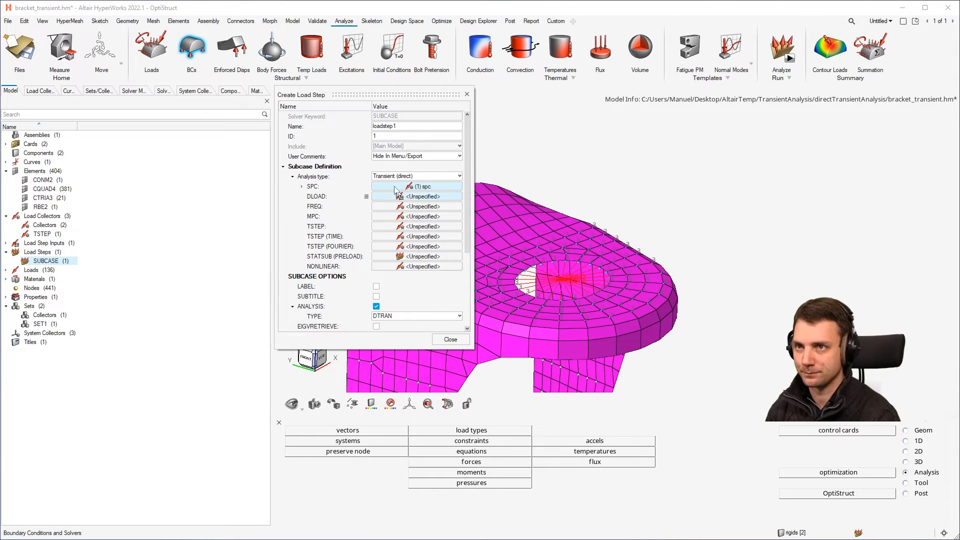
Assign loadstepinput1 as the load step's DLOAD
click(426, 197)
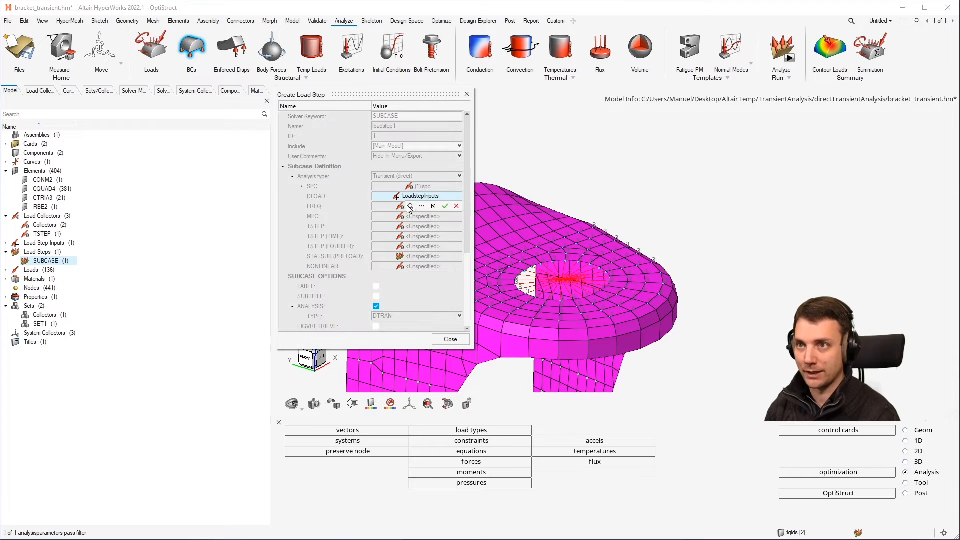
click(410, 246)
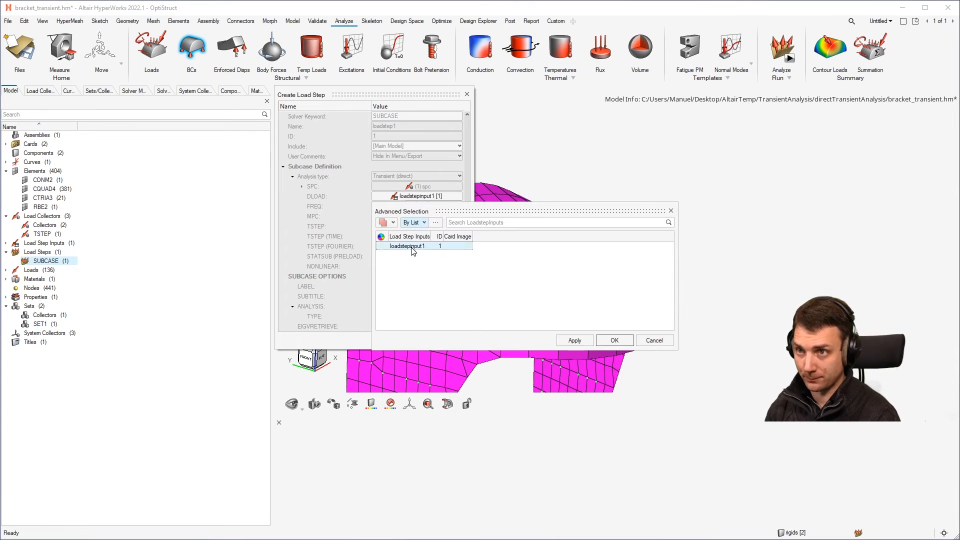
click(611, 343)
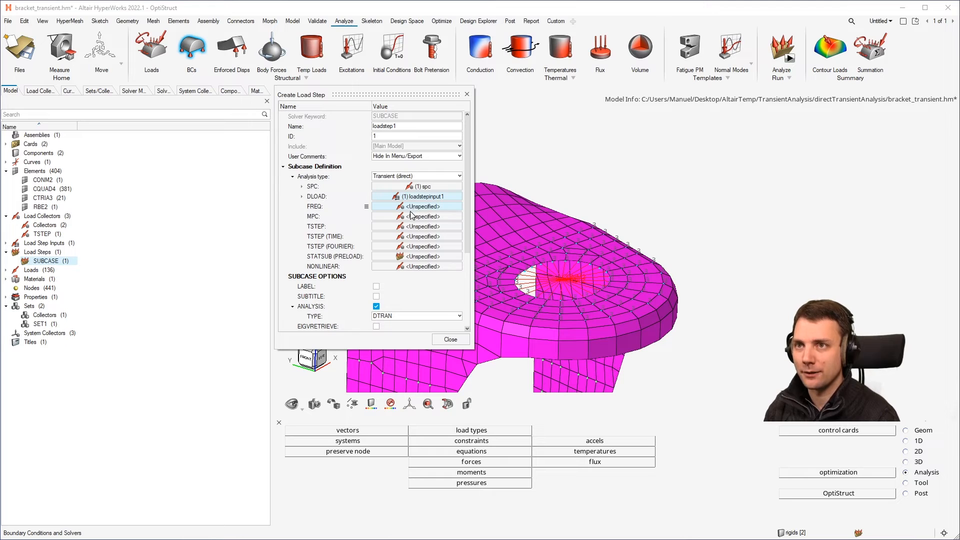
Assign the tstep load collector as the load step's TSTEP (TIME) and finish the load step
click(413, 228)
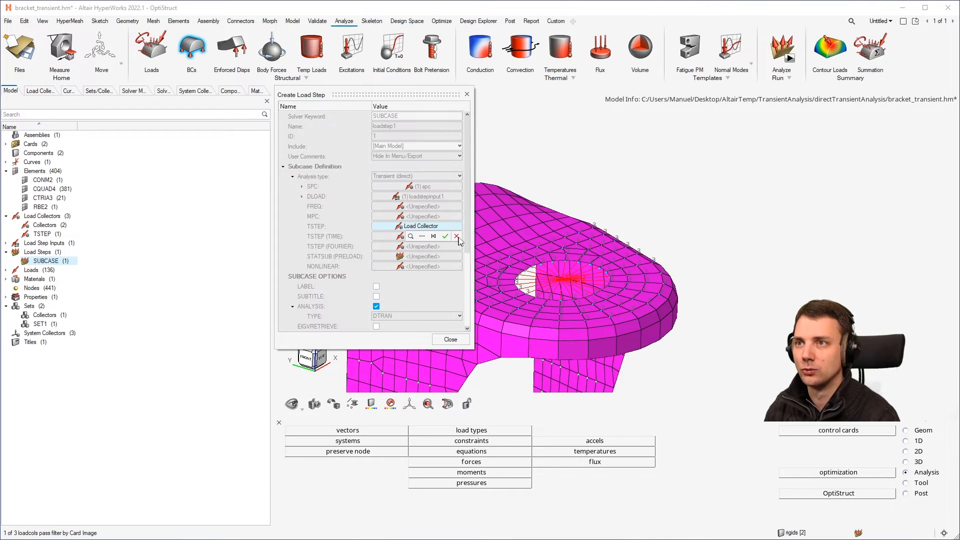
click(407, 236)
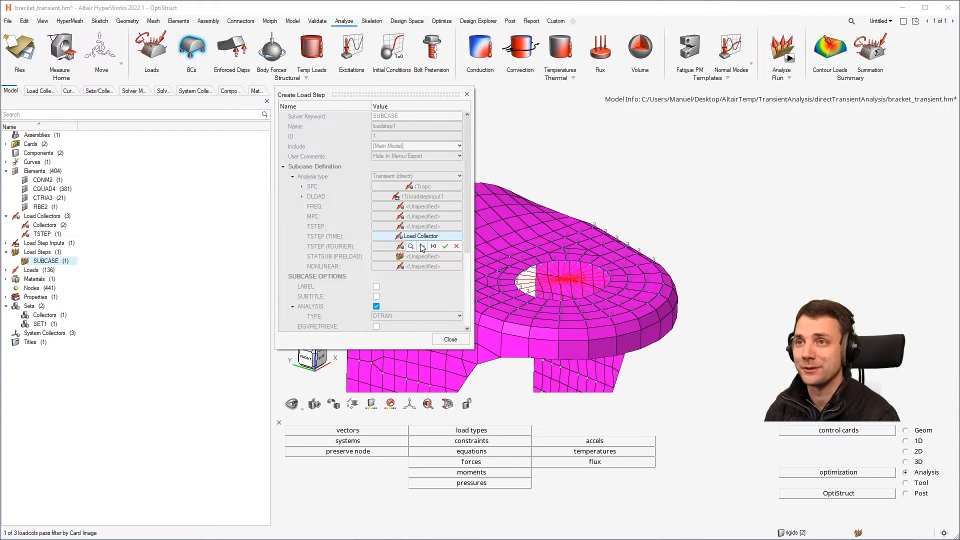
click(422, 246)
click(435, 286)
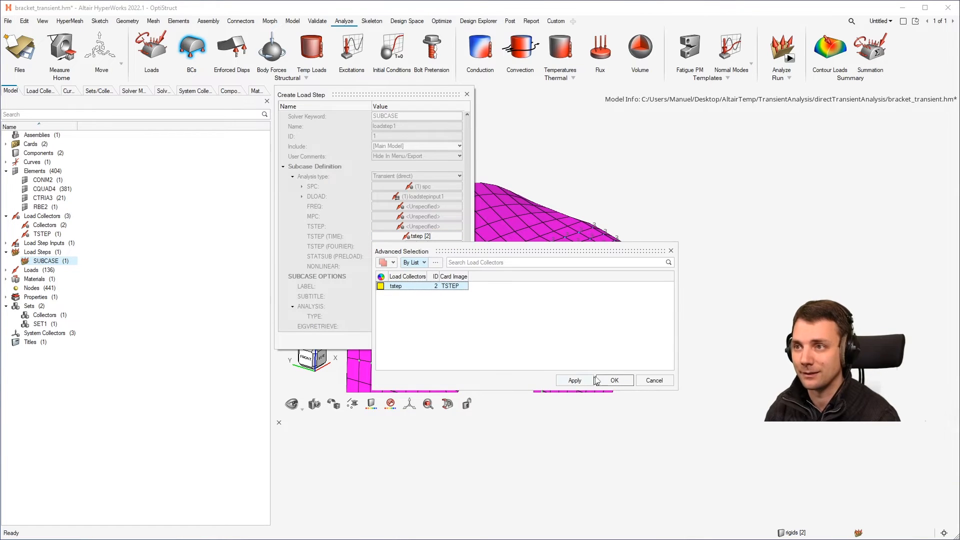
click(615, 380)
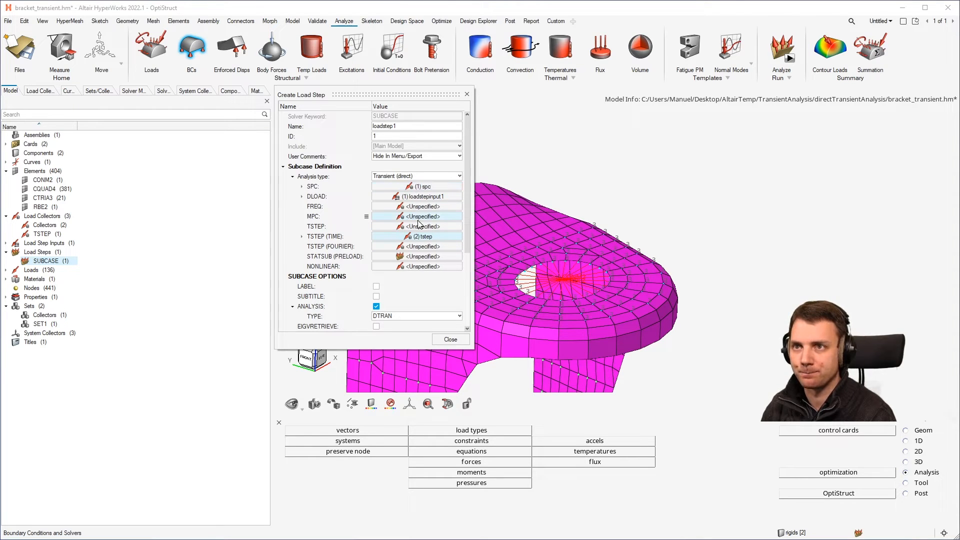
click(450, 340)
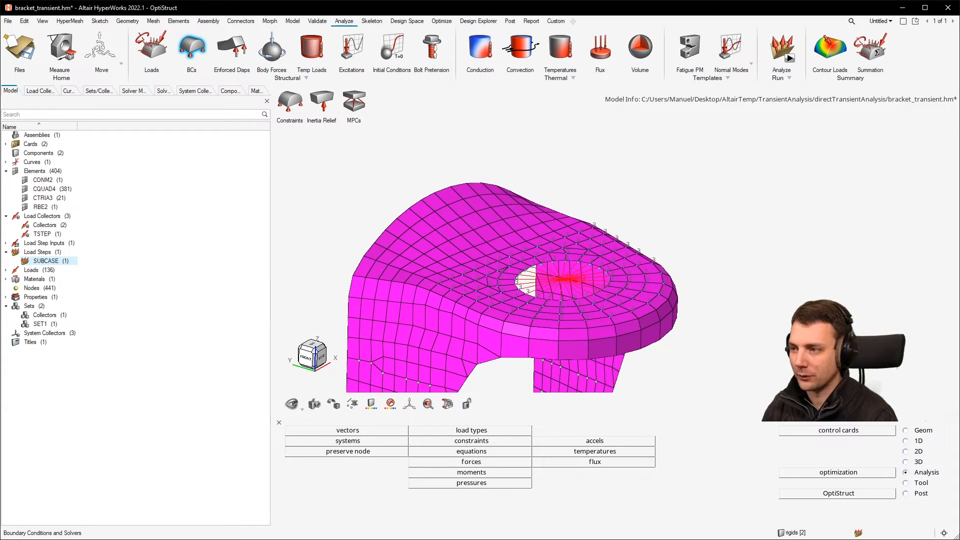
Add the PARAM control card to the model and open its parameter list
click(860, 431)
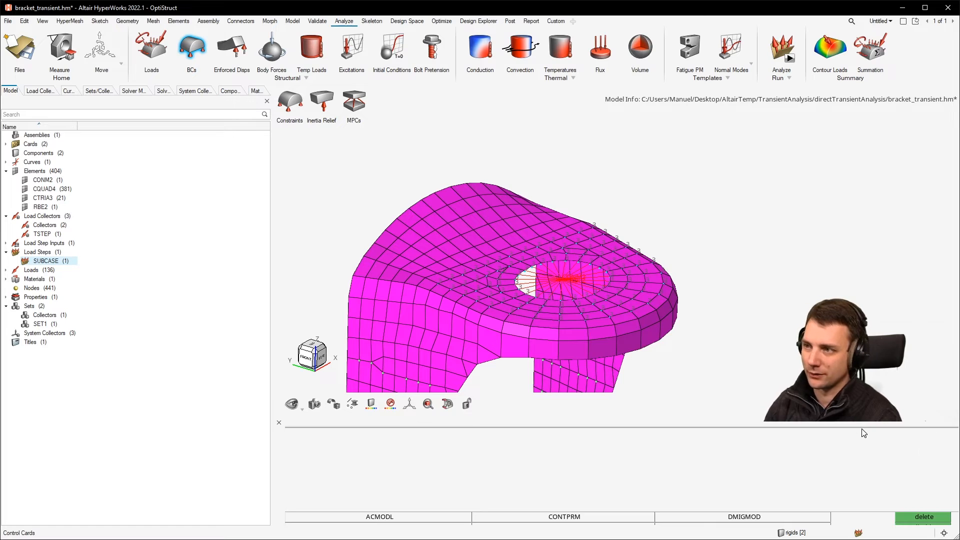
click(928, 476)
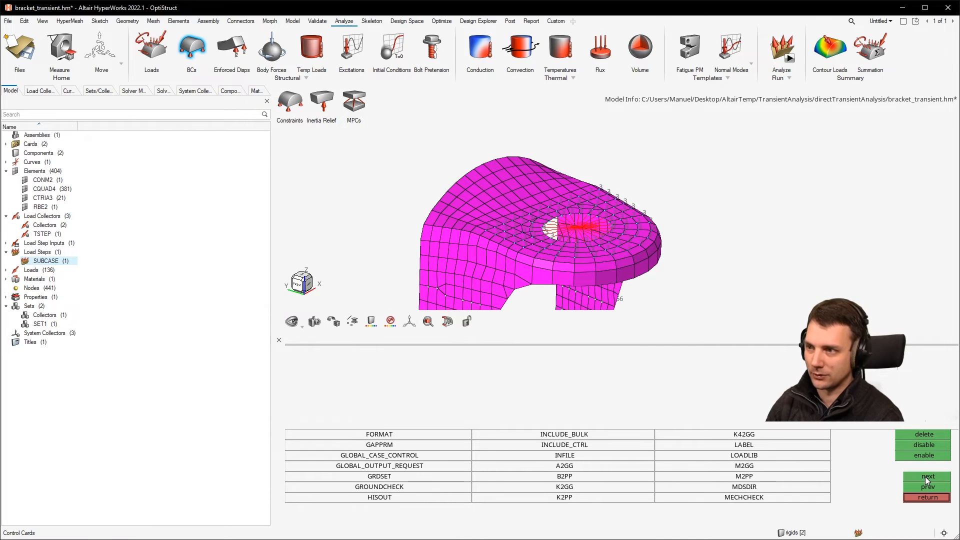
click(928, 477)
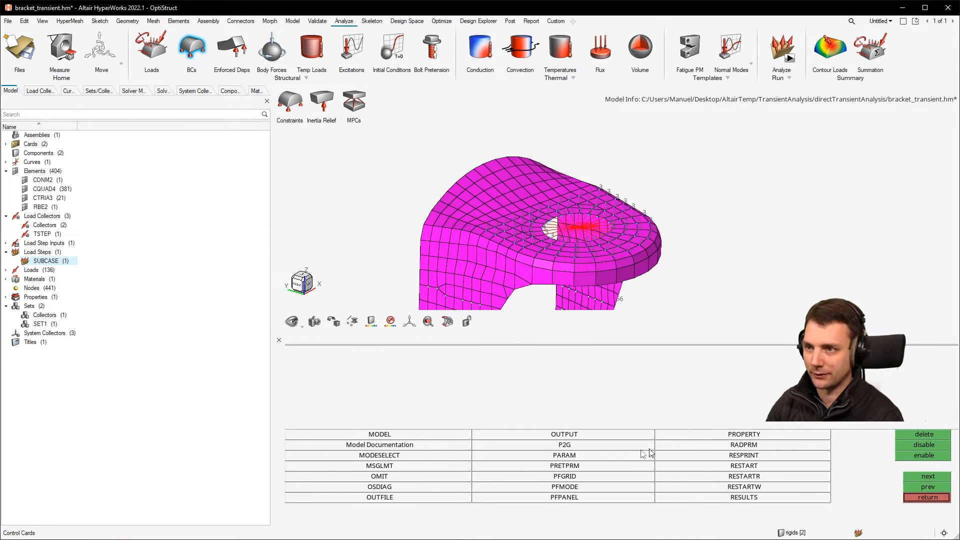
click(605, 455)
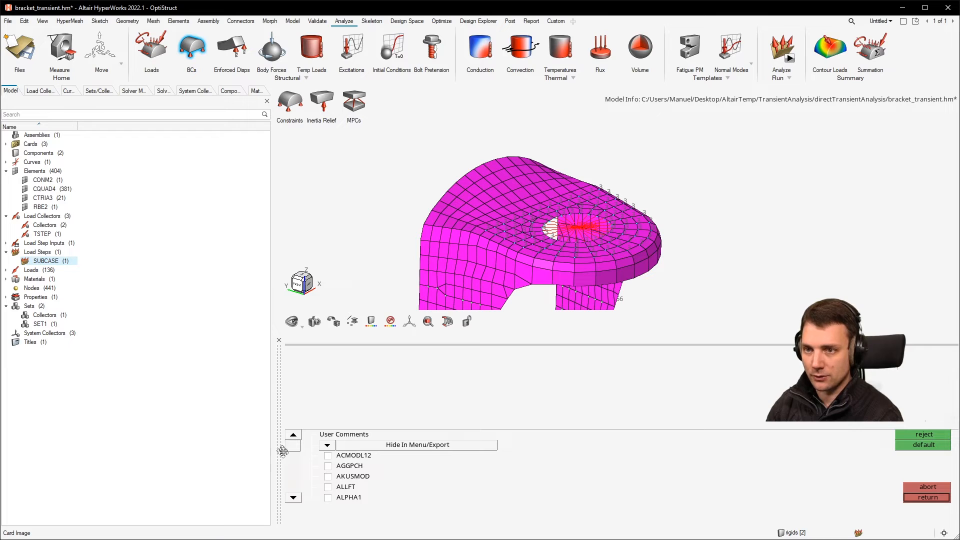
Enable the structural damping parameter G on the PARAM card and set it to 0.2
click(294, 497)
click(293, 498)
click(294, 495)
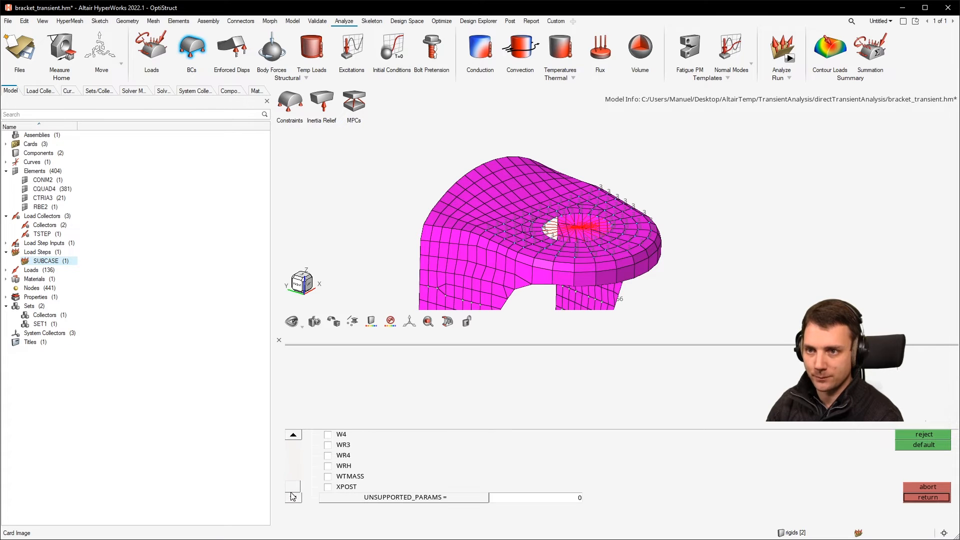
drag(292, 483, 293, 455)
click(293, 497)
click(294, 497)
click(294, 498)
click(328, 487)
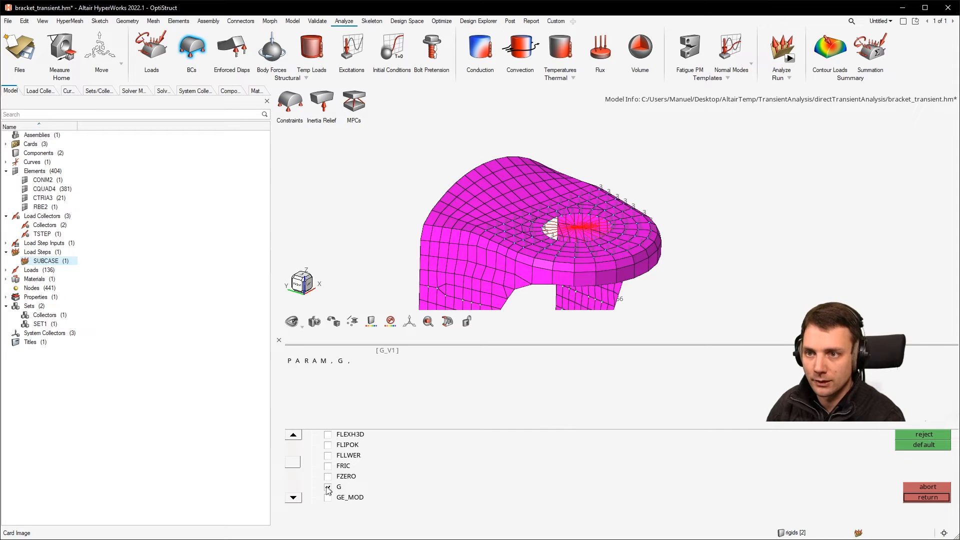
click(395, 361)
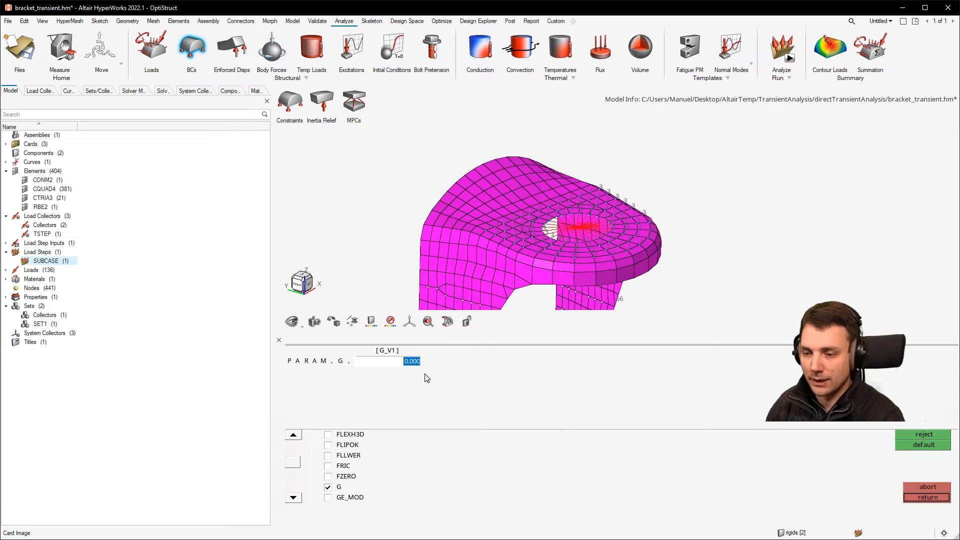
text(0.2)
key(Return)
Enable the W3 parameter on the PARAM card and set its value to 3
drag(298, 472, 296, 493)
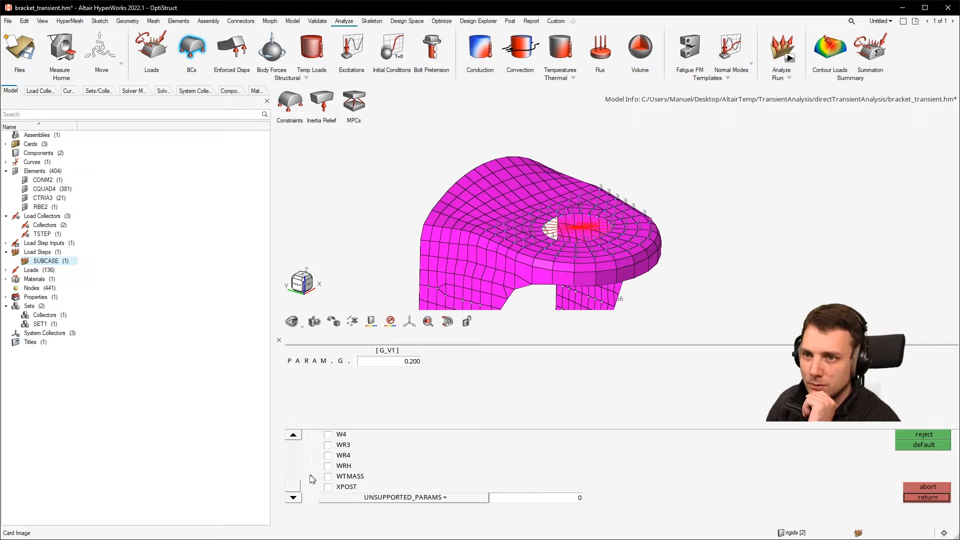
click(295, 435)
click(294, 435)
click(294, 435)
click(327, 455)
click(411, 385)
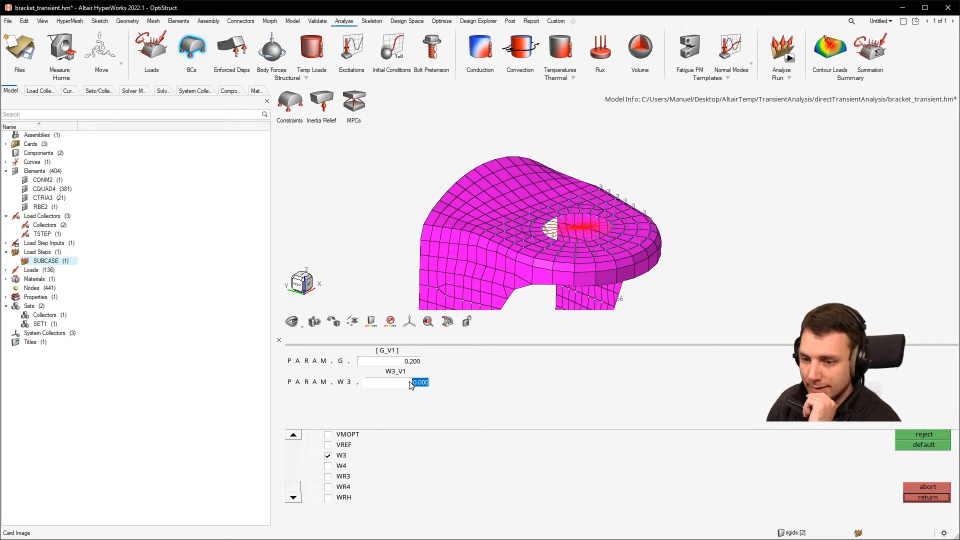
text(3)
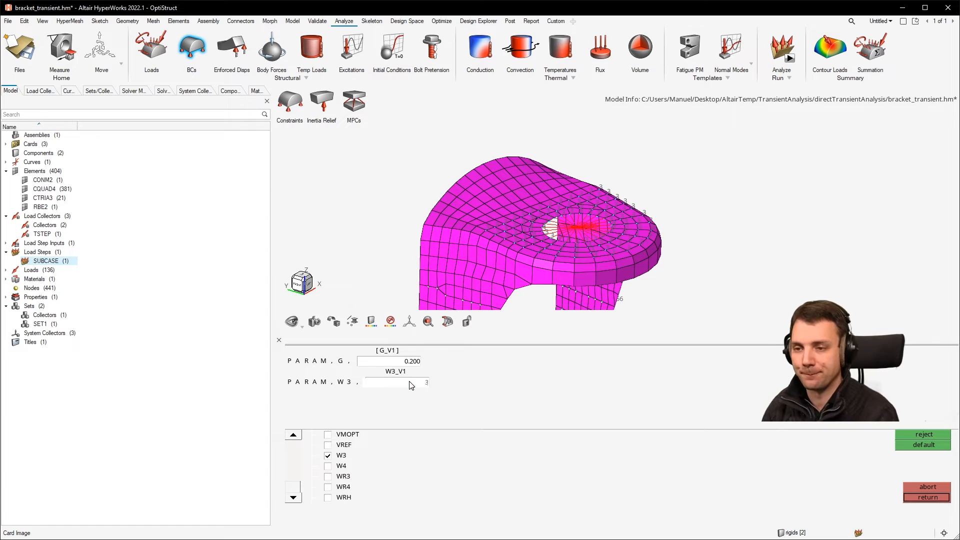
key(Return)
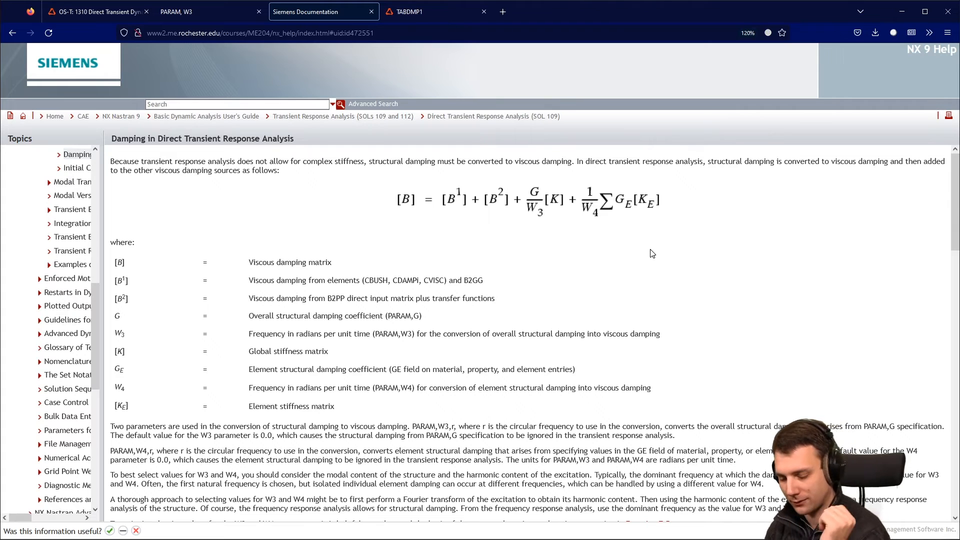
Examine how the NX Nastran help page converts structural damping to viscous damping through G, W3 and W4
ctrl+scroll(570, 257, up, 2)
ctrl+scroll(571, 256, up, 1)
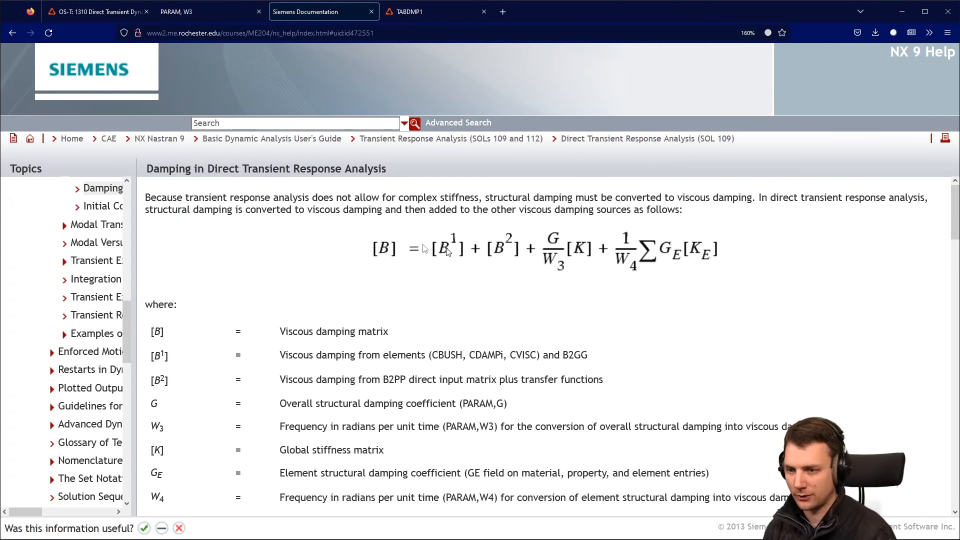
drag(134, 198, 478, 199)
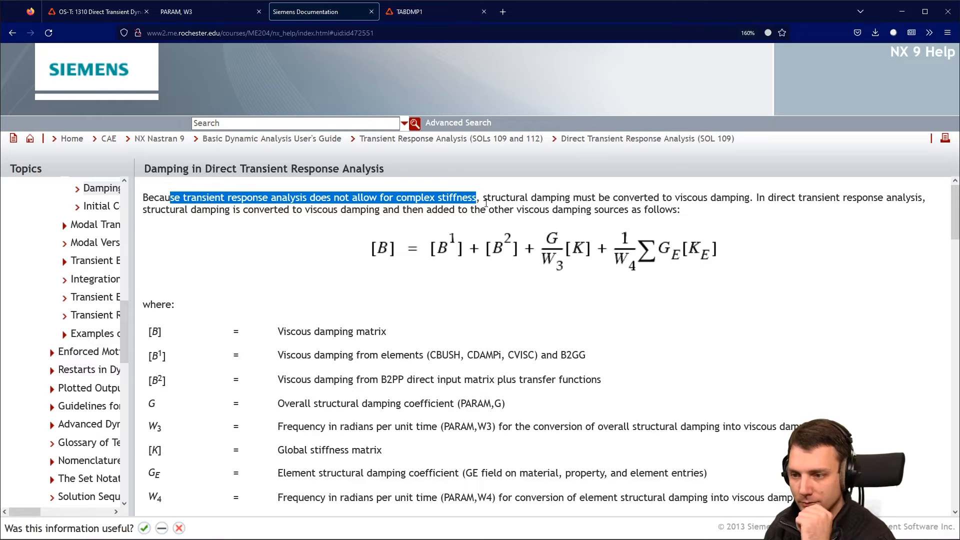
drag(482, 198, 755, 202)
click(786, 202)
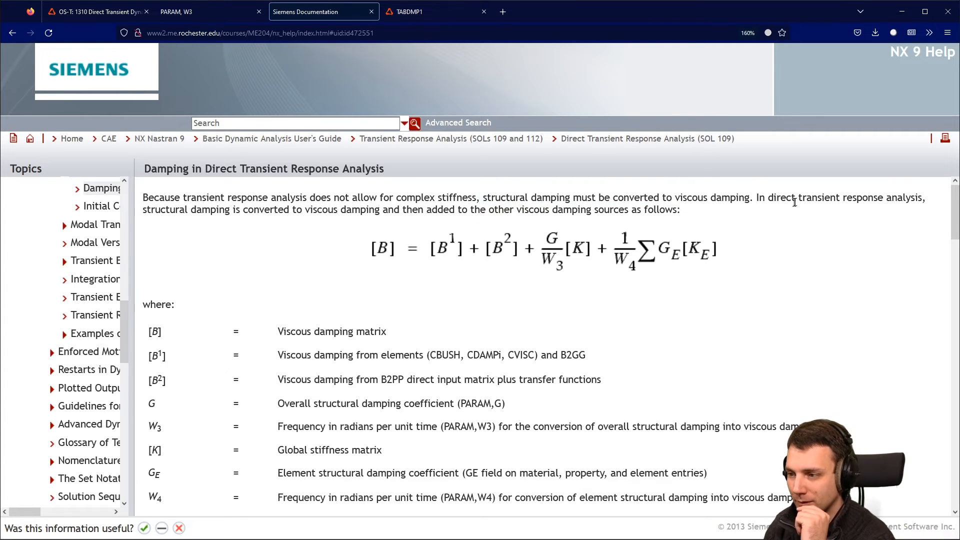
Read the damping page's derivation comparing viscous and structural damping forces in the single degree-of-freedom equations of motion
scroll(793, 203, down, 12)
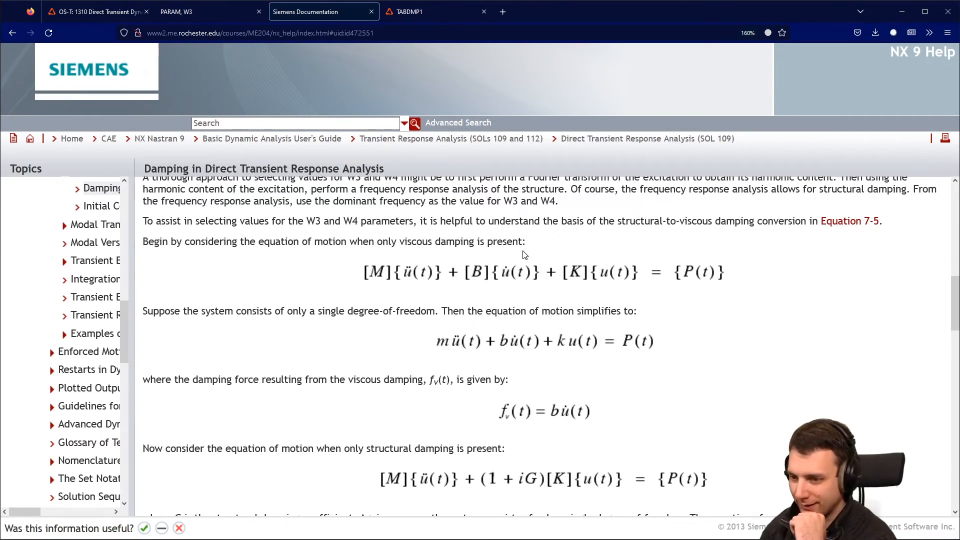
scroll(517, 257, down, 5)
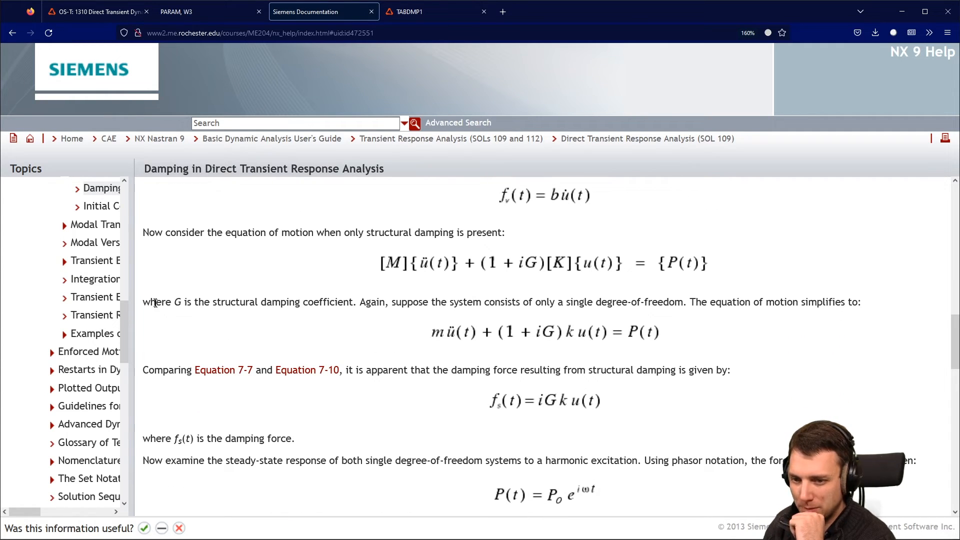
drag(153, 303, 496, 302)
click(653, 303)
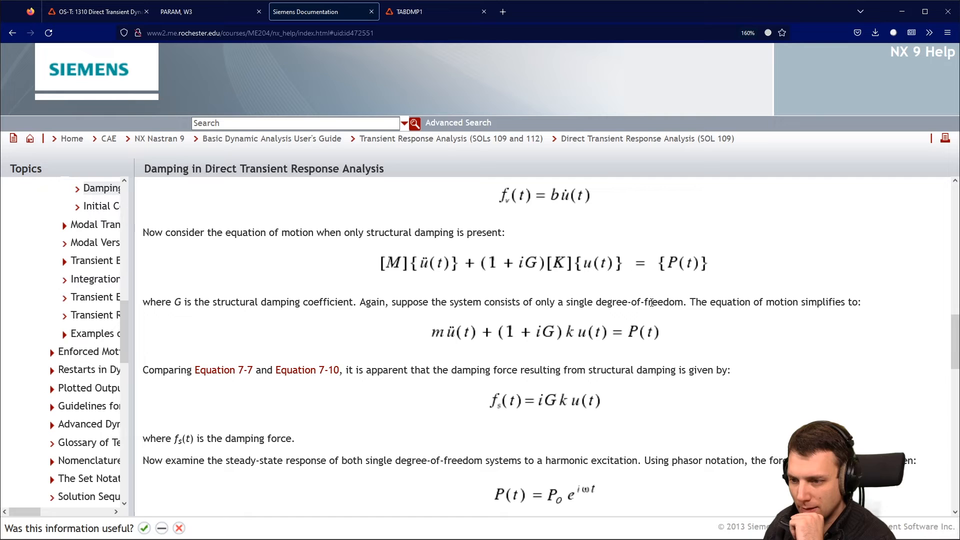
drag(417, 334, 702, 334)
click(426, 336)
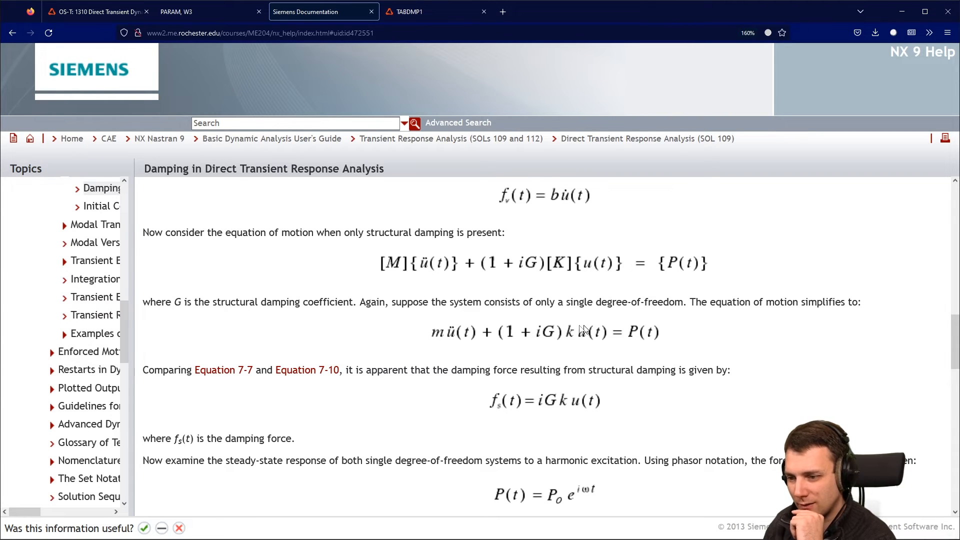
scroll(555, 300, down, 4)
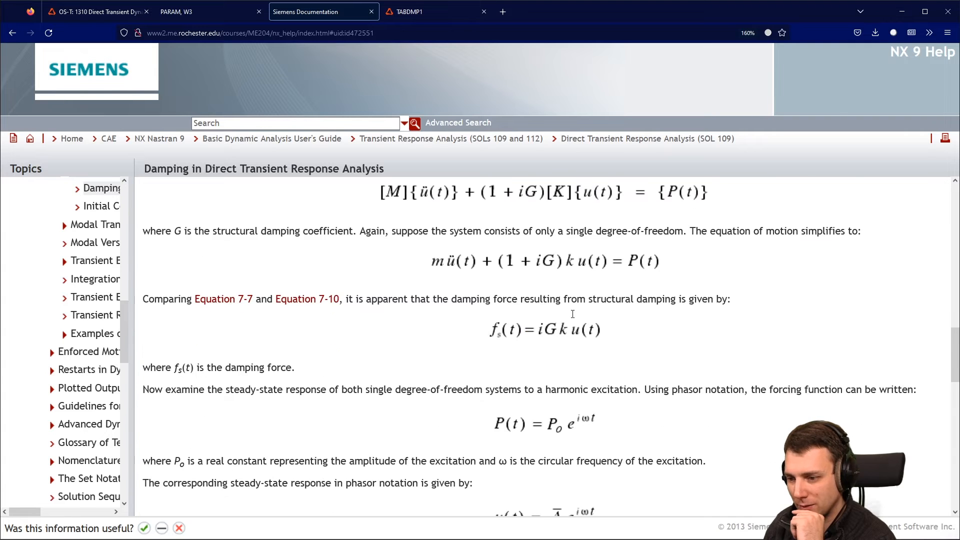
scroll(570, 315, up, 5)
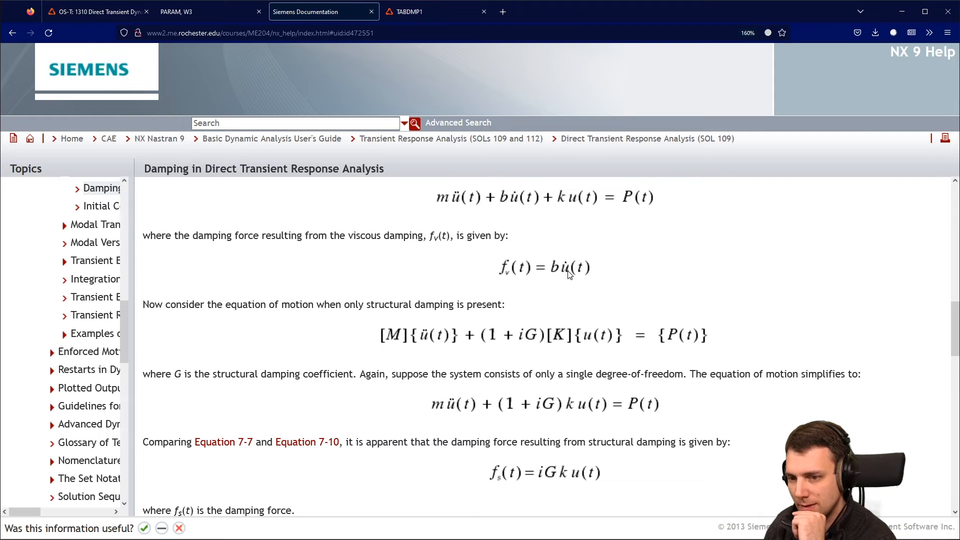
scroll(569, 273, down, 3)
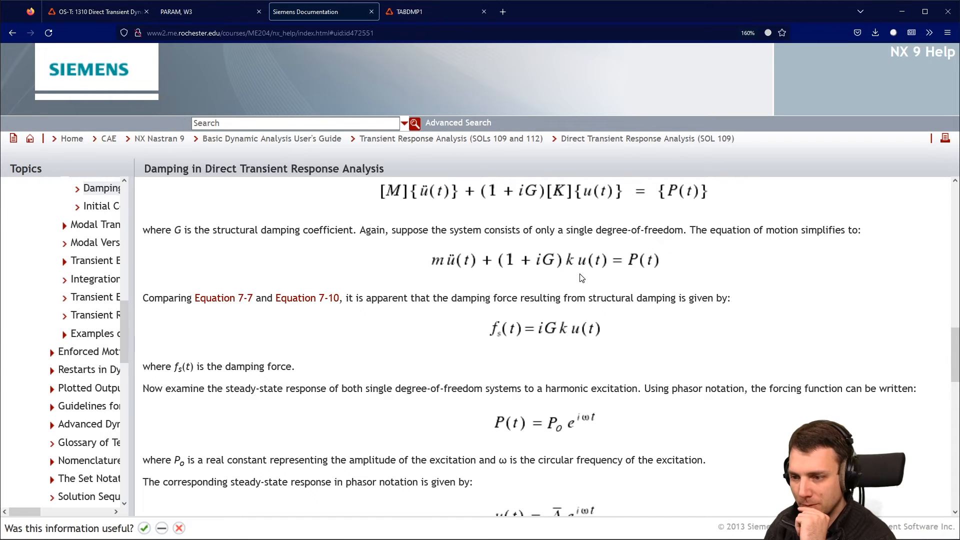
scroll(582, 278, up, 5)
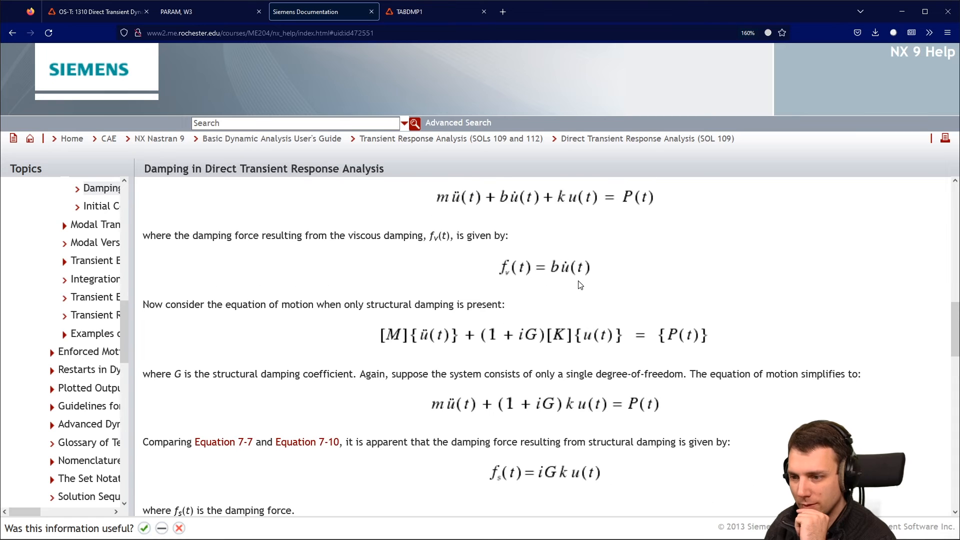
scroll(556, 317, up, 1)
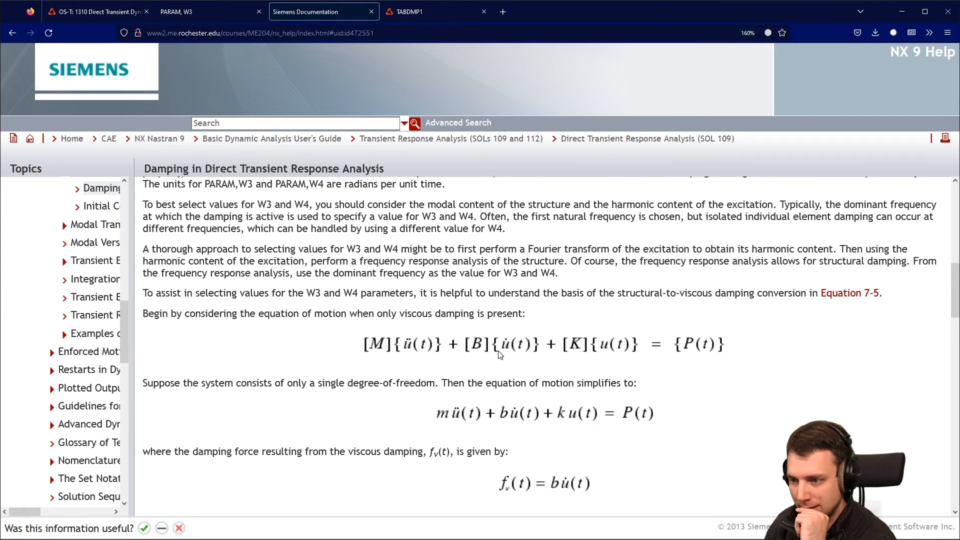
scroll(499, 353, up, 5)
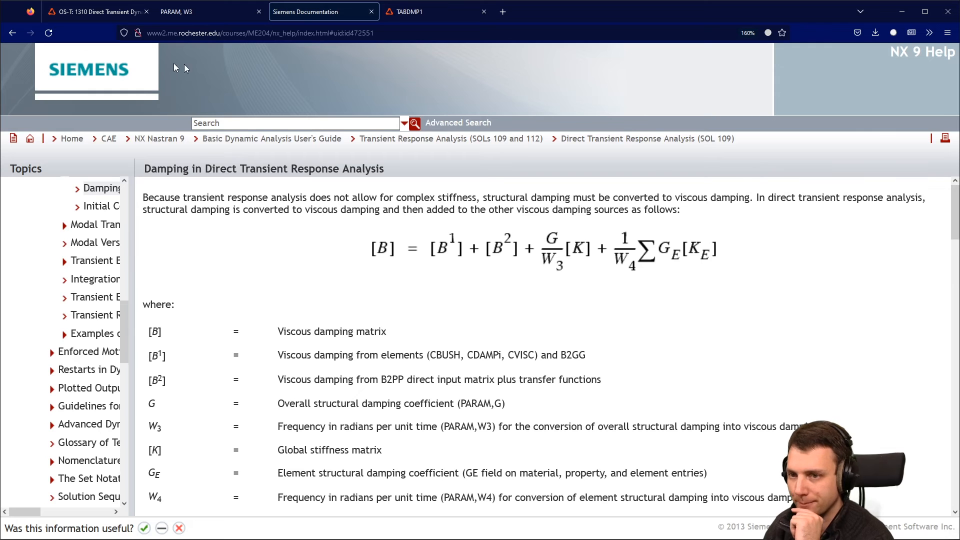
click(202, 12)
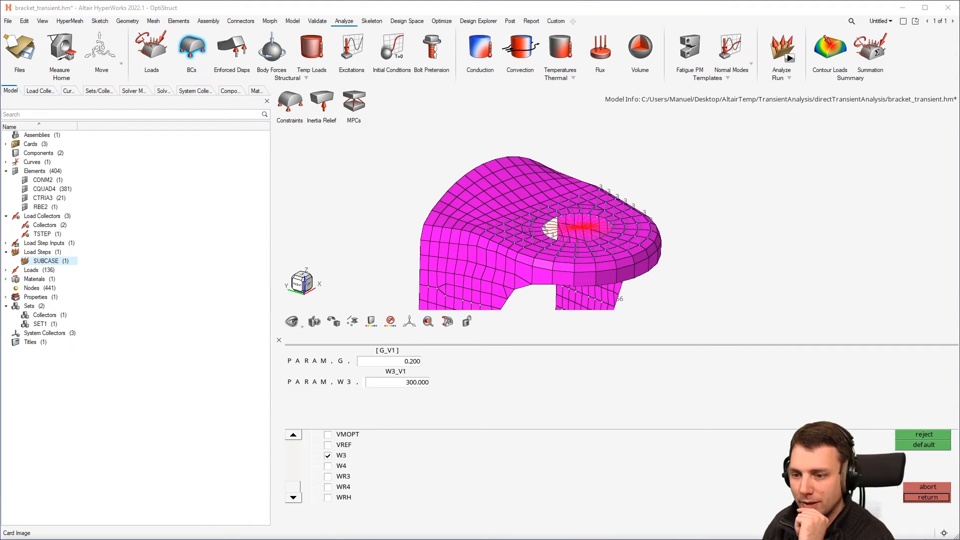
In HyperWorks, close the PARAM card and enable DISPLACEMENT with form BOTH in the GLOBAL_OUTPUT_REQUEST control card
click(928, 497)
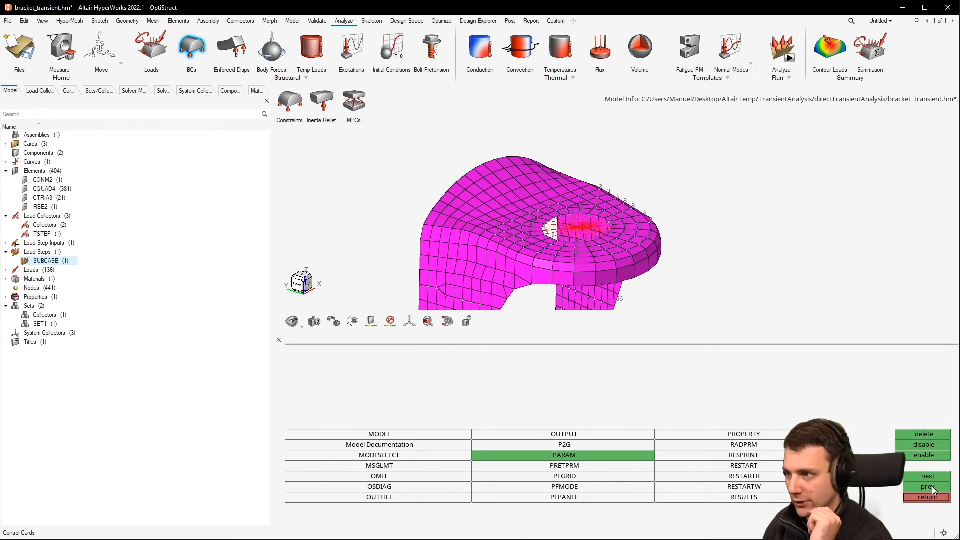
click(929, 487)
click(420, 467)
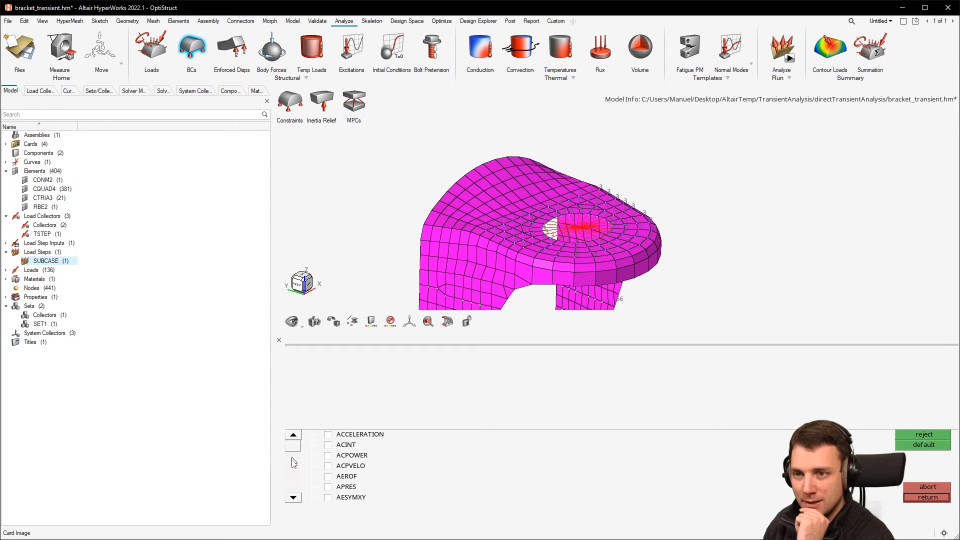
click(293, 498)
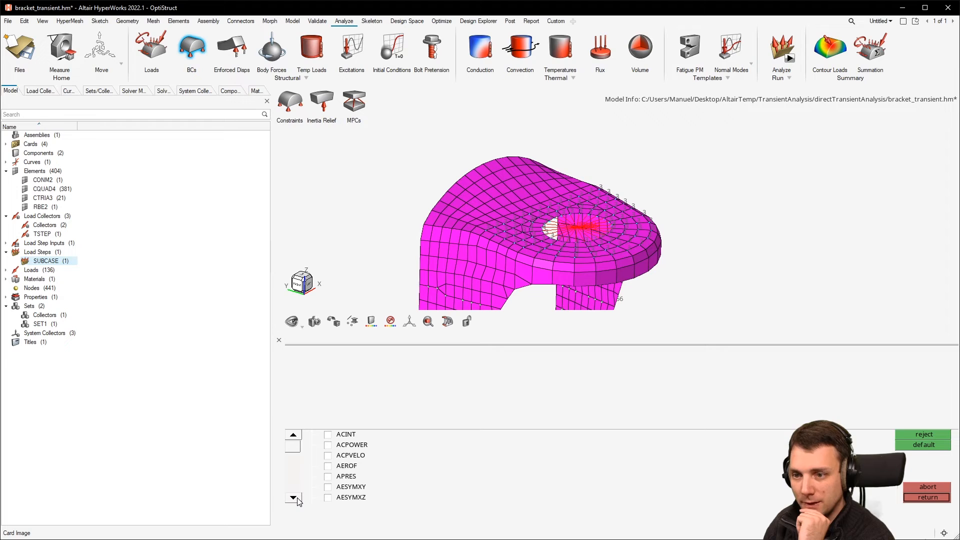
click(295, 496)
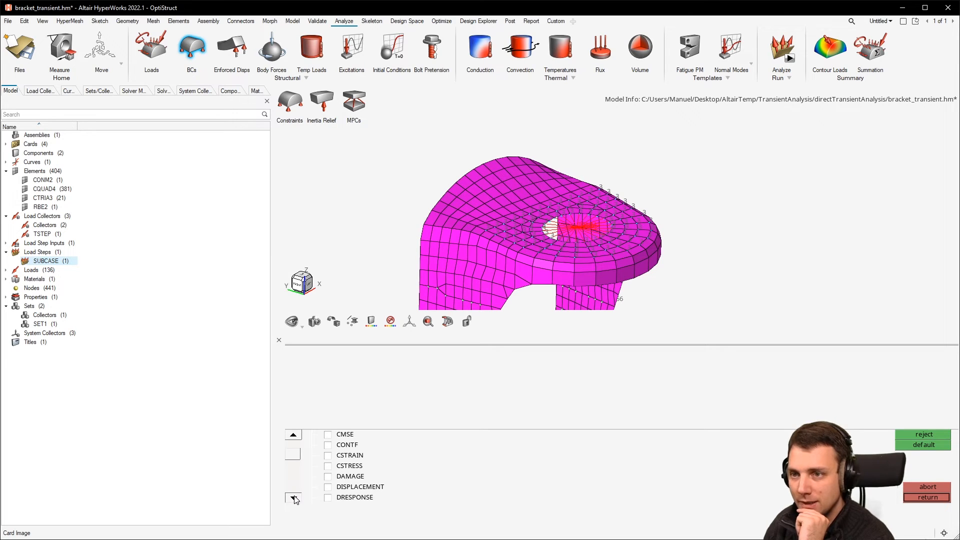
click(351, 480)
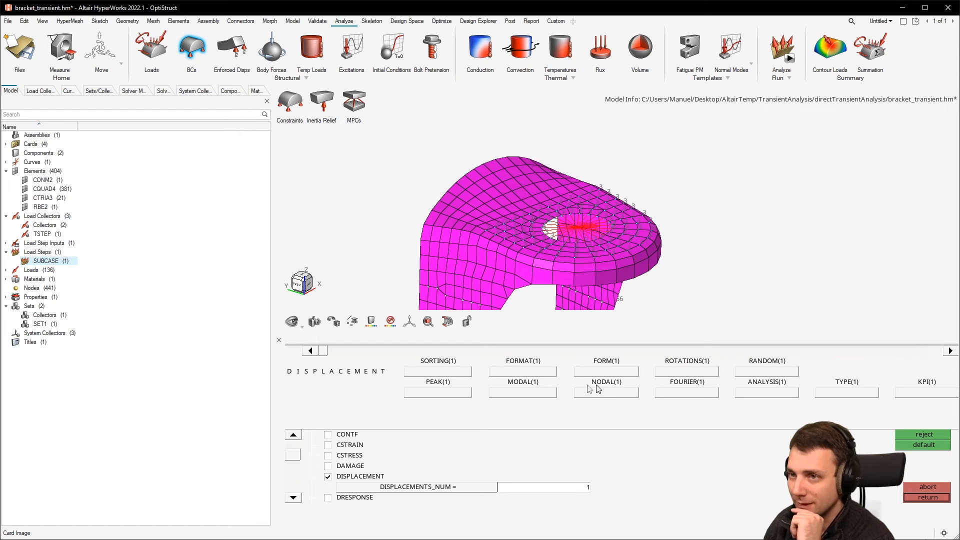
click(607, 372)
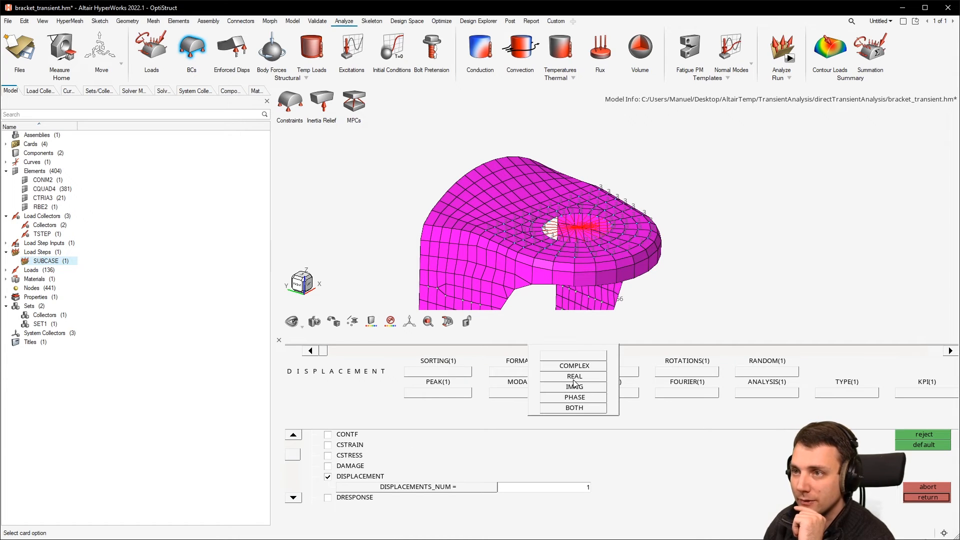
click(574, 409)
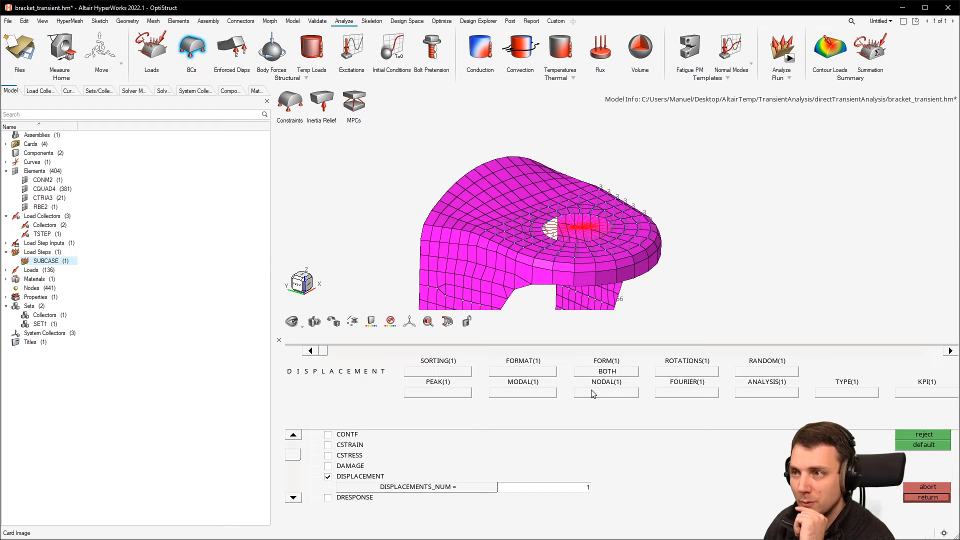
Limit the displacement output to a node set with option SID, choose the force set, and close the card
drag(327, 352, 922, 352)
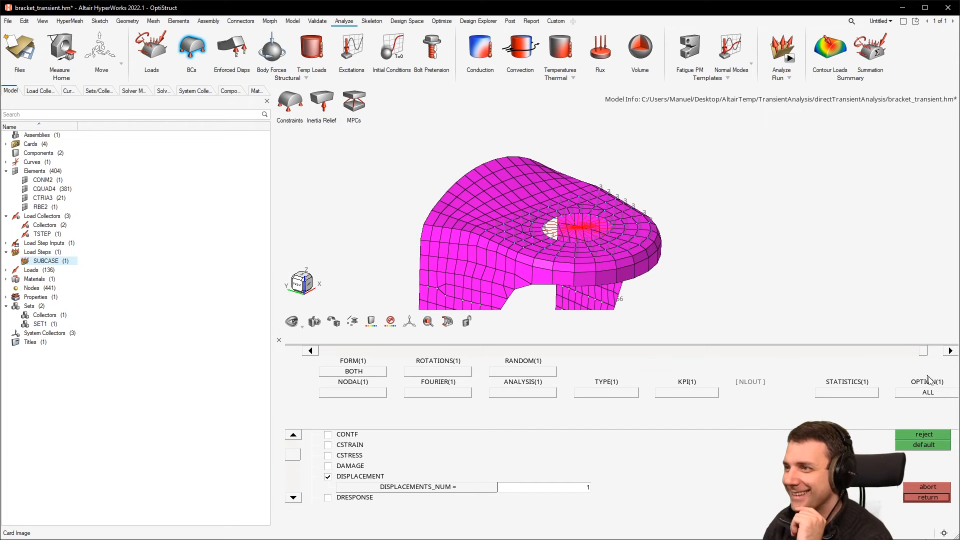
click(918, 392)
click(895, 402)
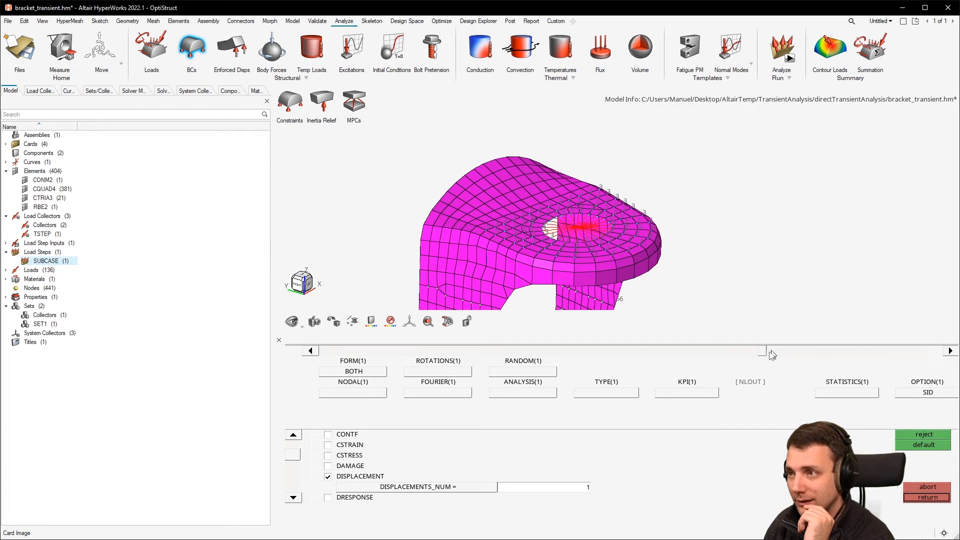
drag(764, 352, 927, 353)
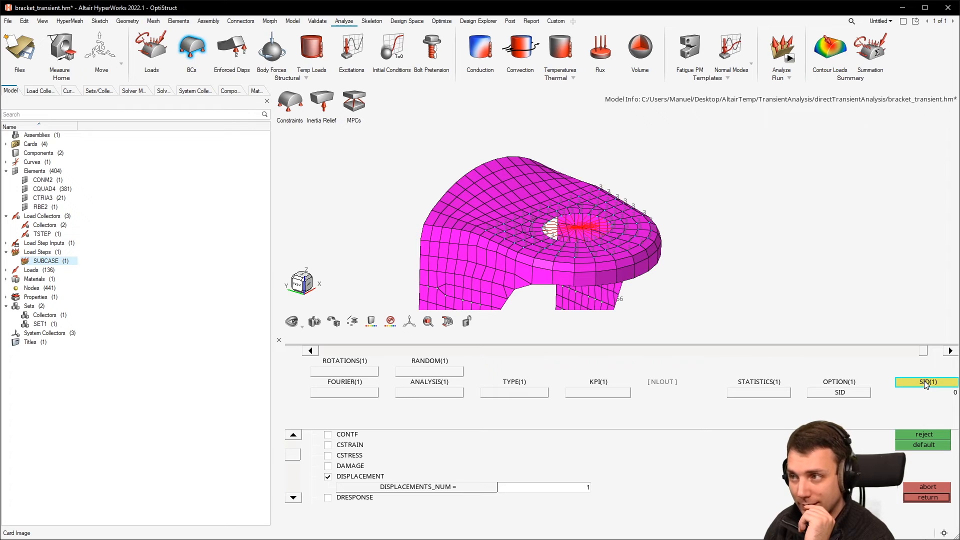
click(926, 383)
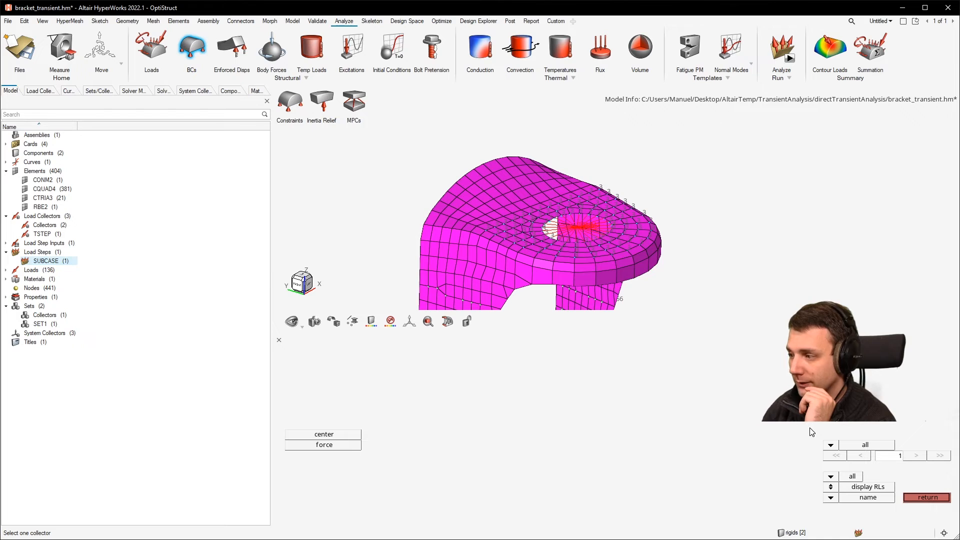
click(326, 443)
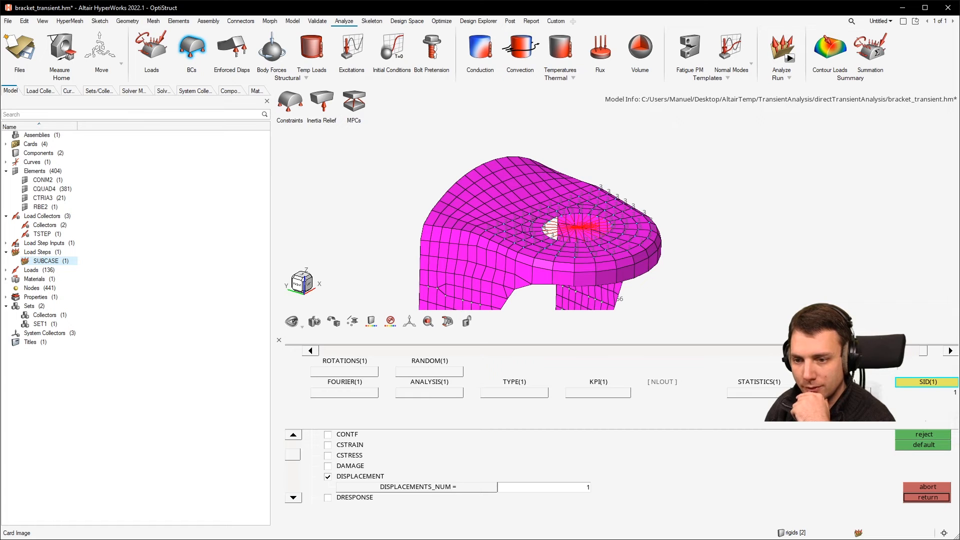
click(928, 498)
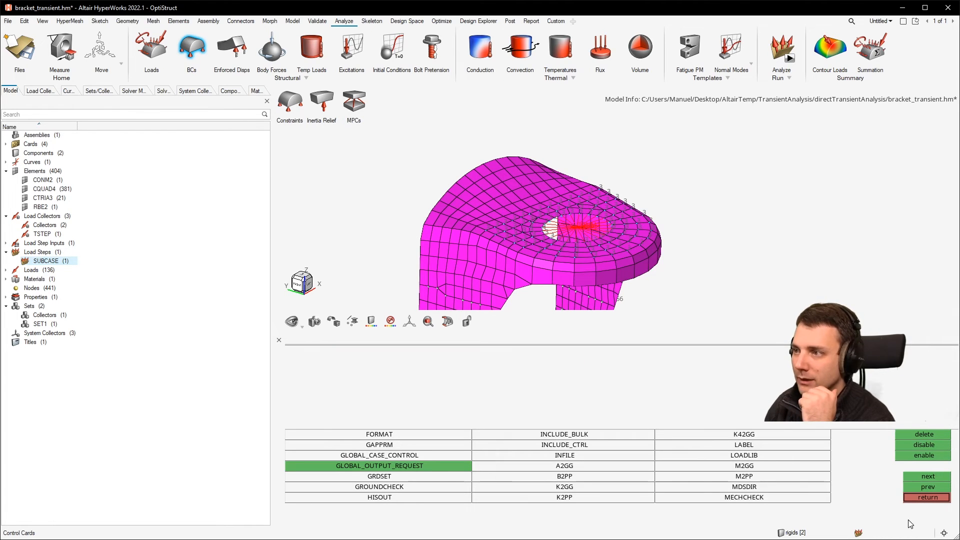
Add the OUTPUT control card and set its number of outputs to 2
click(942, 487)
click(940, 477)
click(940, 477)
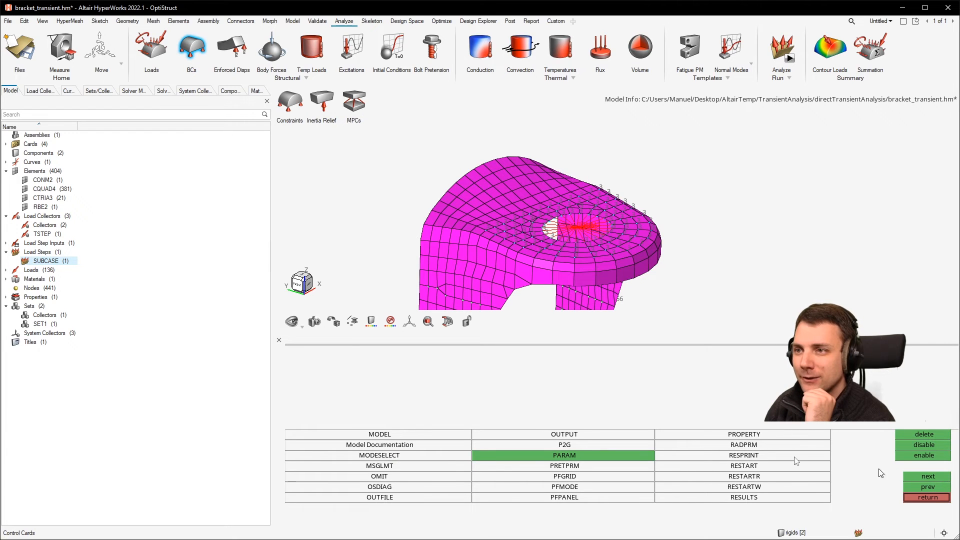
click(567, 435)
click(550, 436)
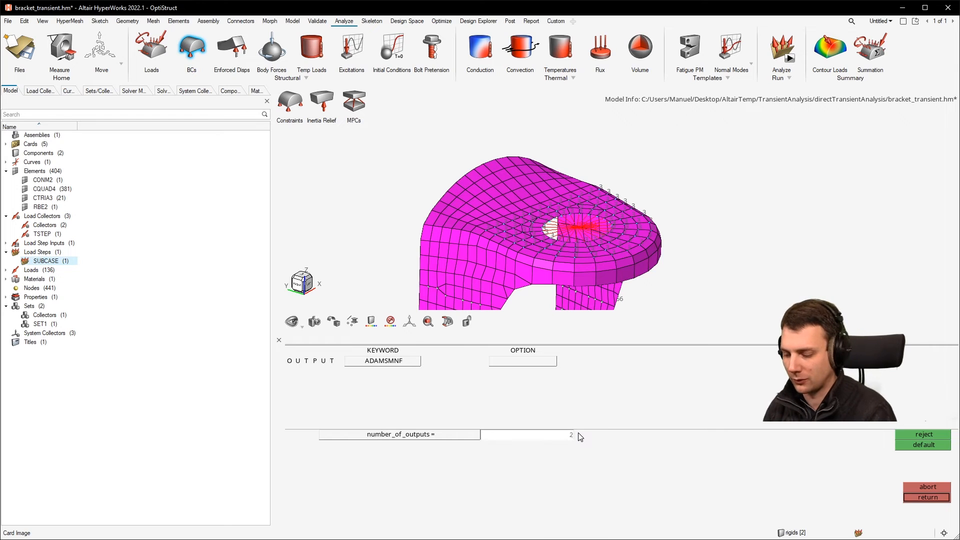
key(Return)
Set the first output request to keyword HGTRANS with frequency ALL
click(399, 363)
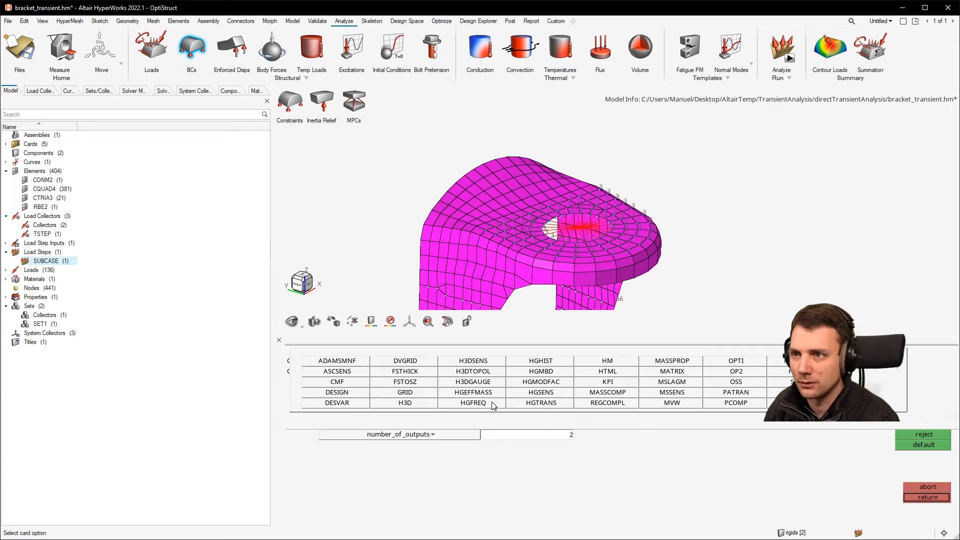
click(549, 405)
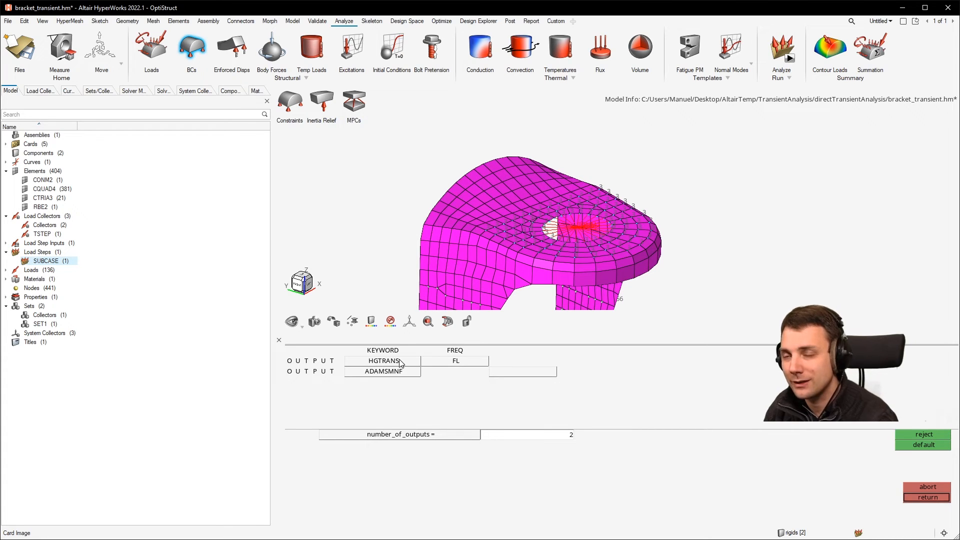
click(456, 363)
click(400, 390)
Set the second output request to keyword H3D with frequency ALL and close the OUTPUT card
click(399, 370)
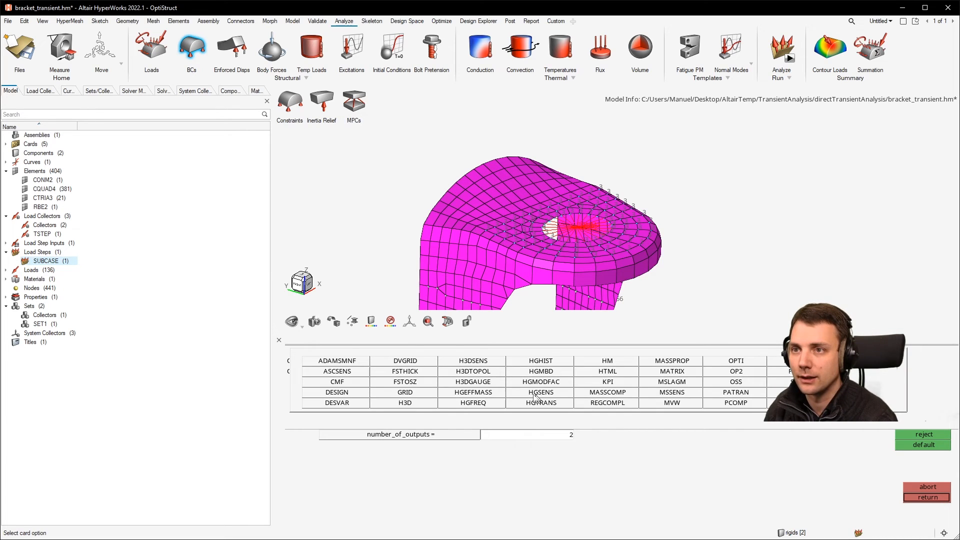
click(432, 403)
click(484, 373)
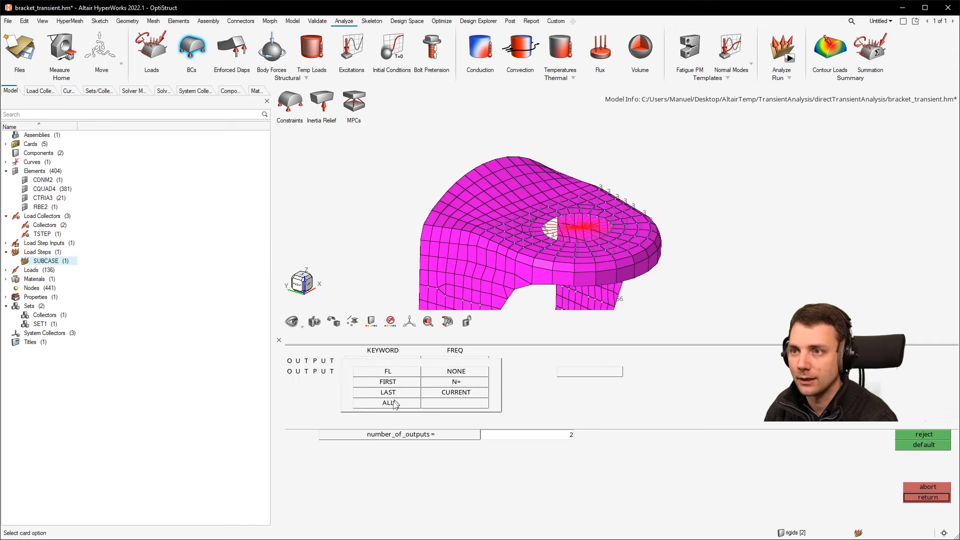
click(400, 407)
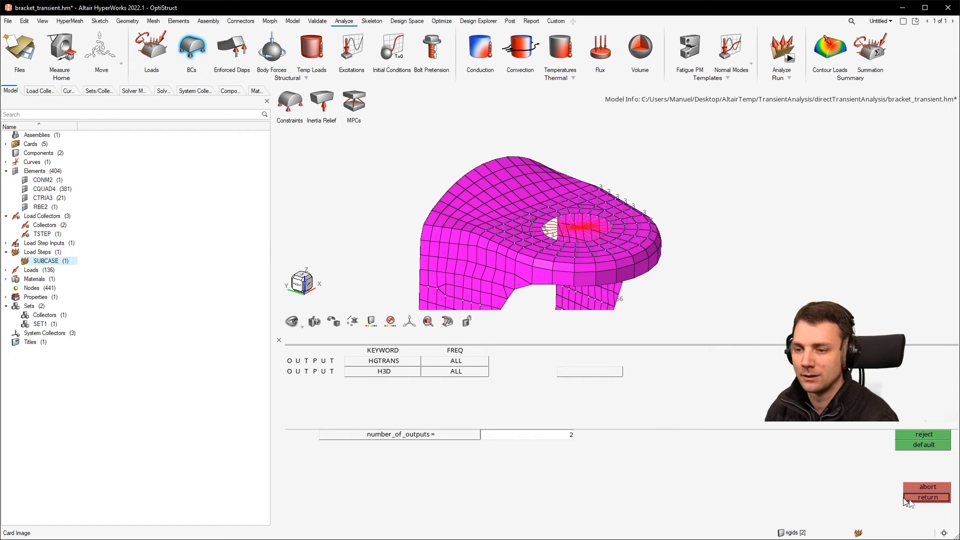
click(928, 497)
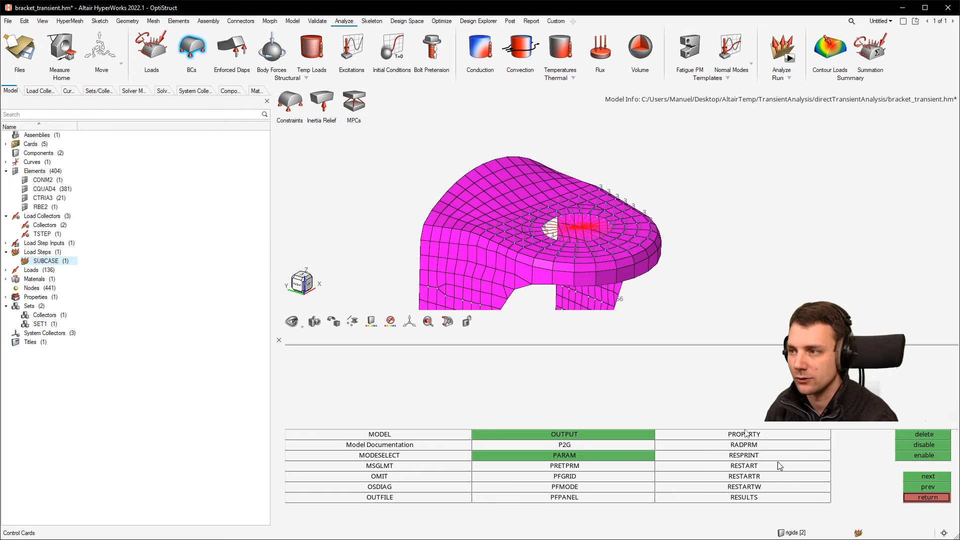
Save the HyperMesh model under the new name bracket_transient2.hm in the directTransientAnalysis folder
click(8, 22)
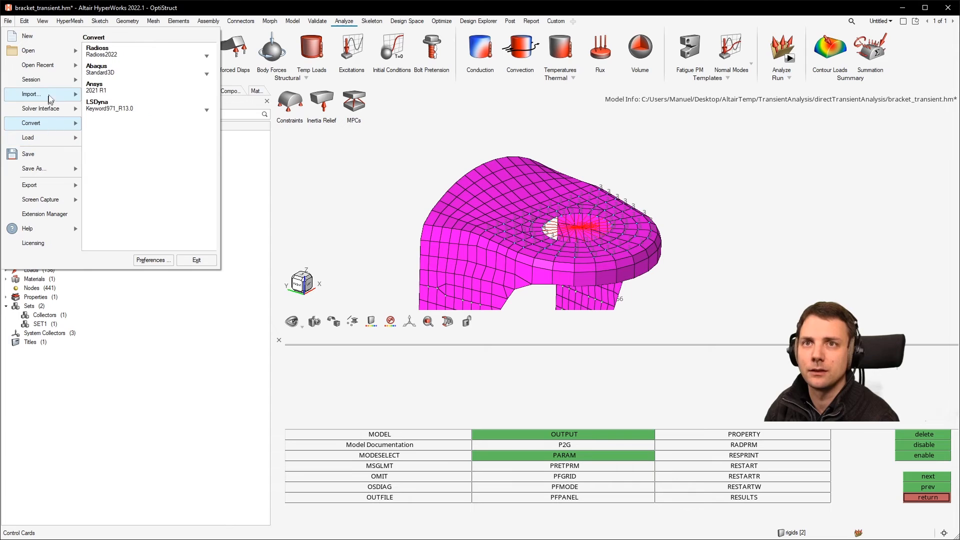
mouse_move(53, 169)
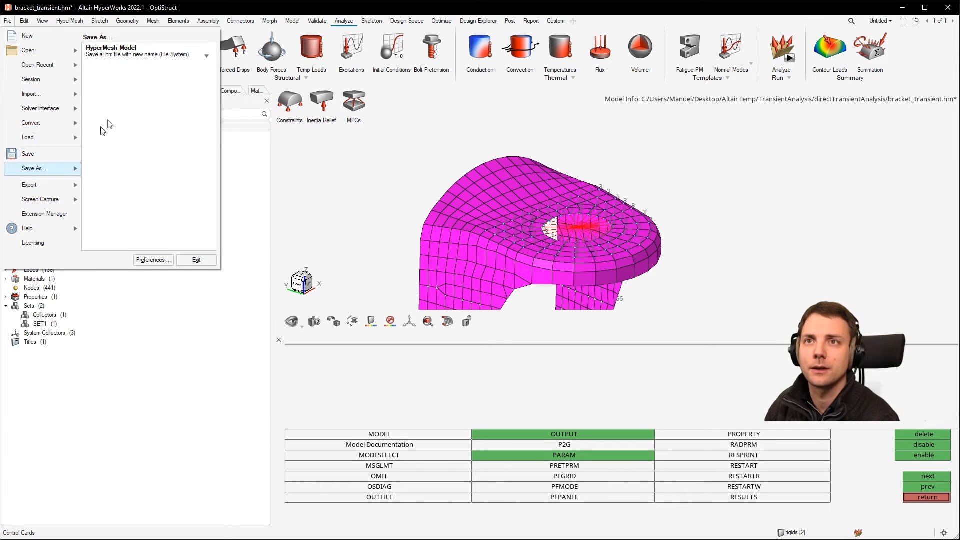
click(140, 53)
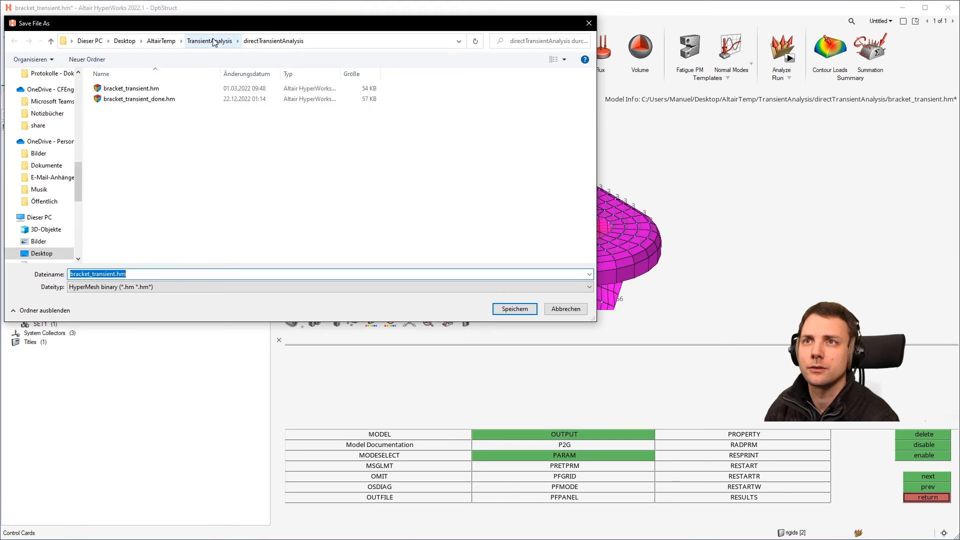
click(122, 274)
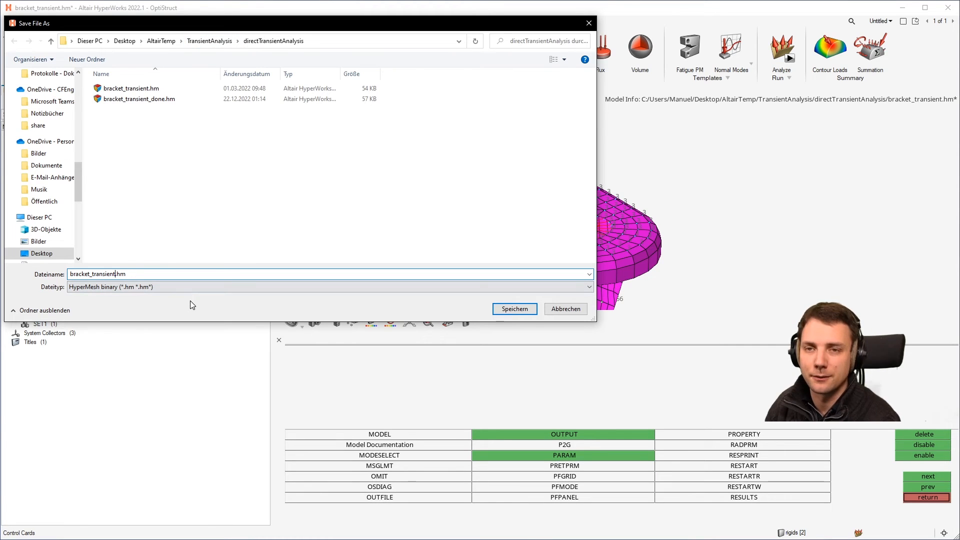
text(2)
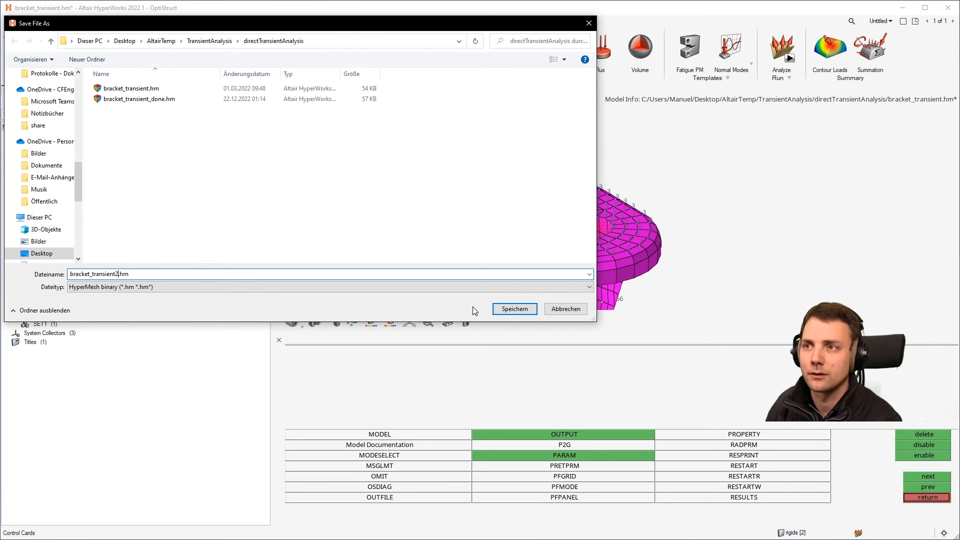
click(503, 309)
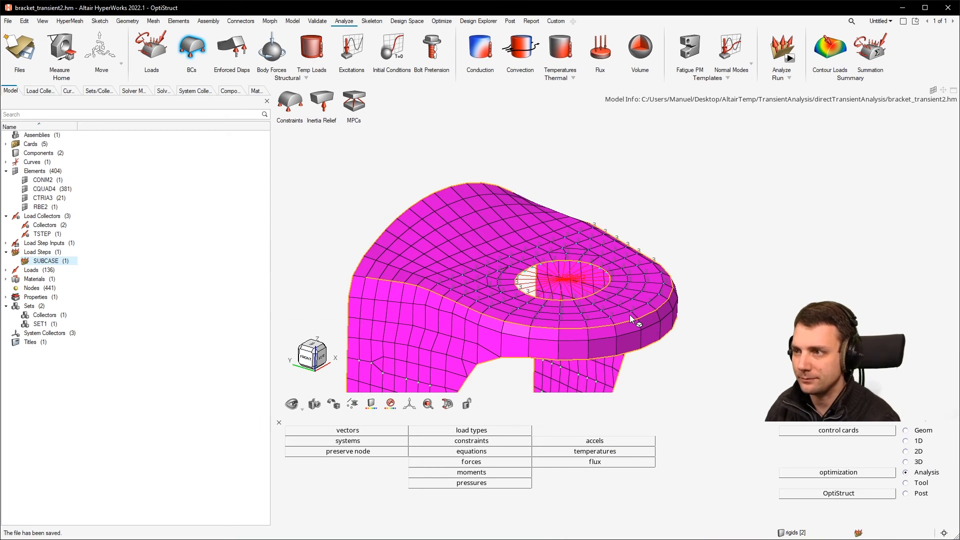
Run the OptiStruct analysis on the input file bracket_transient2.fem and move the solver window out of the way
click(887, 495)
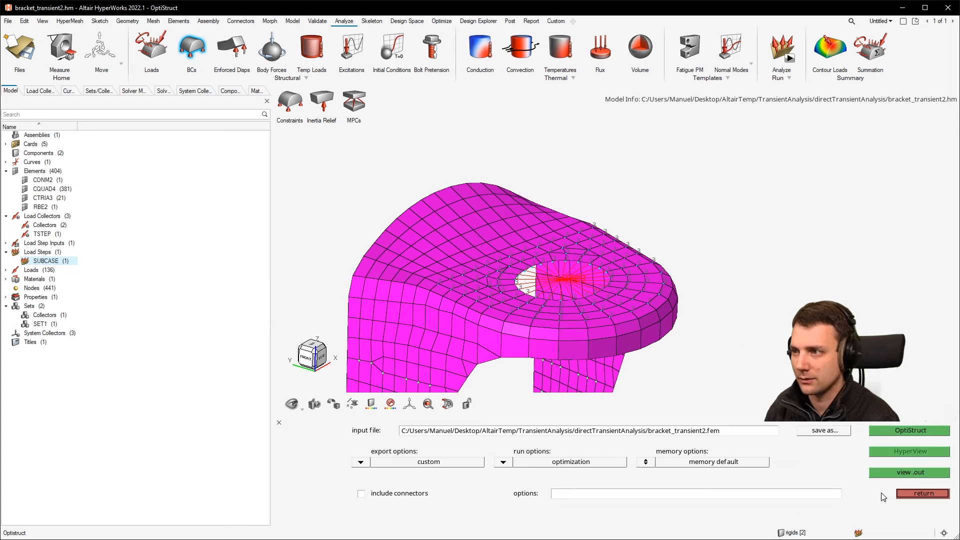
click(911, 436)
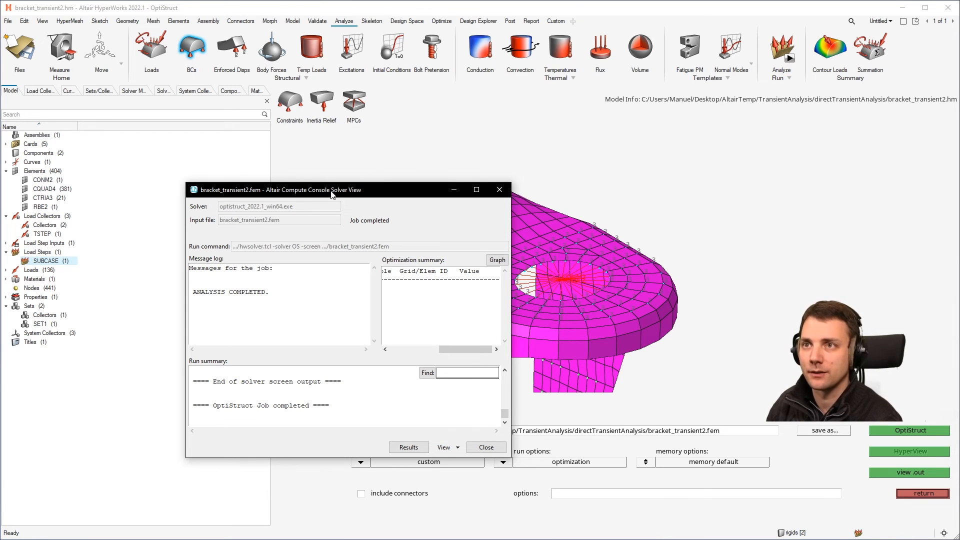
drag(331, 191, 303, 149)
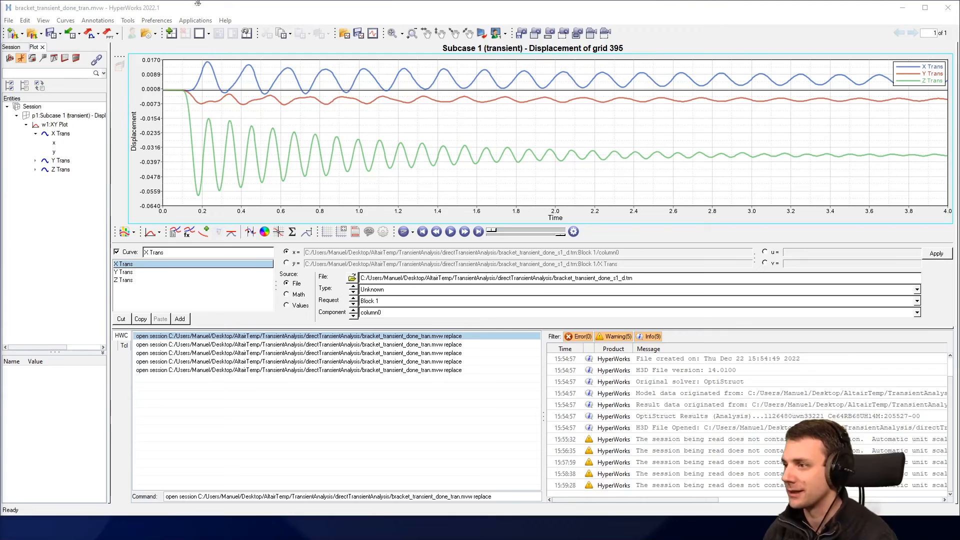
Switch to the HyperWorks plot window and open the session file bracket_transient2_tran.mvw
click(41, 34)
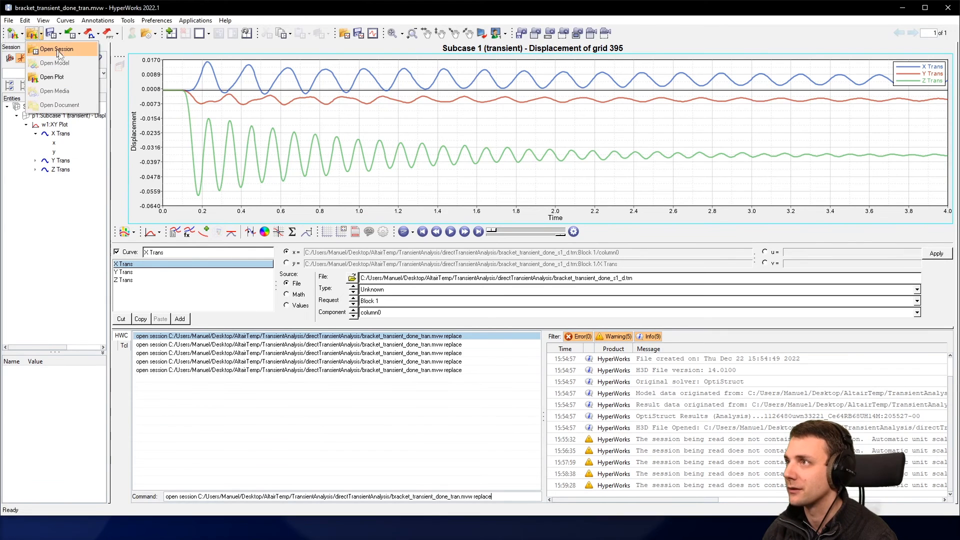
click(56, 49)
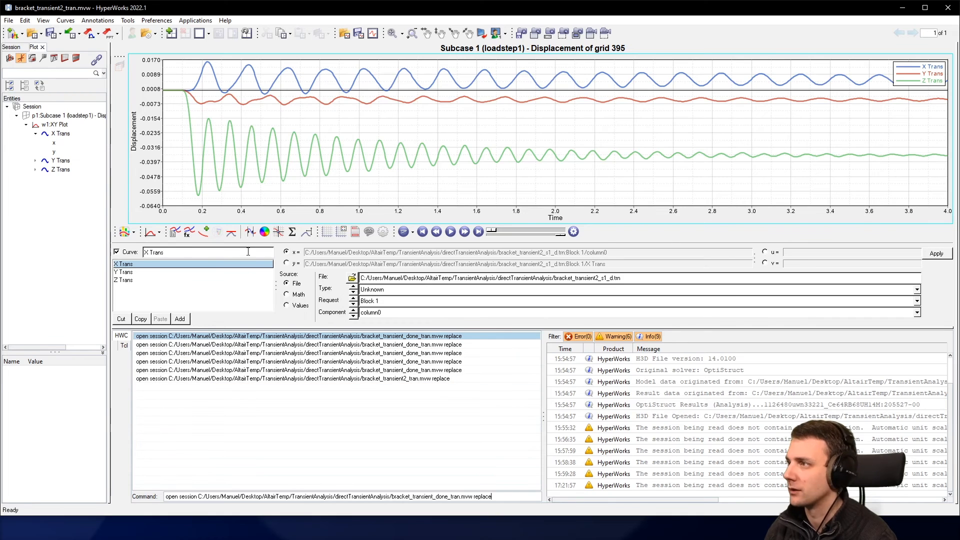
Turn off the X Trans and Y Trans curves and fit the plot axes to the remaining Z Trans displacement curve
click(265, 231)
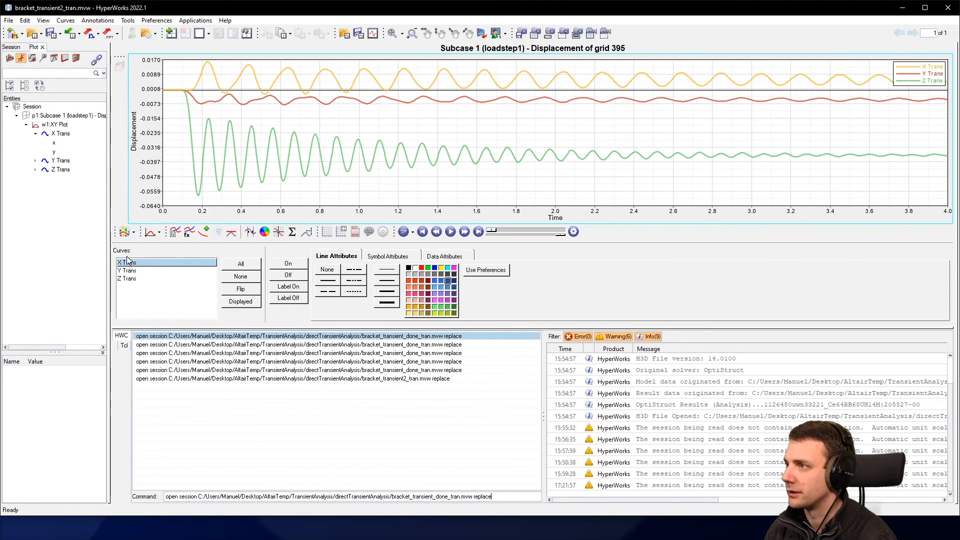
click(292, 274)
click(180, 271)
click(290, 275)
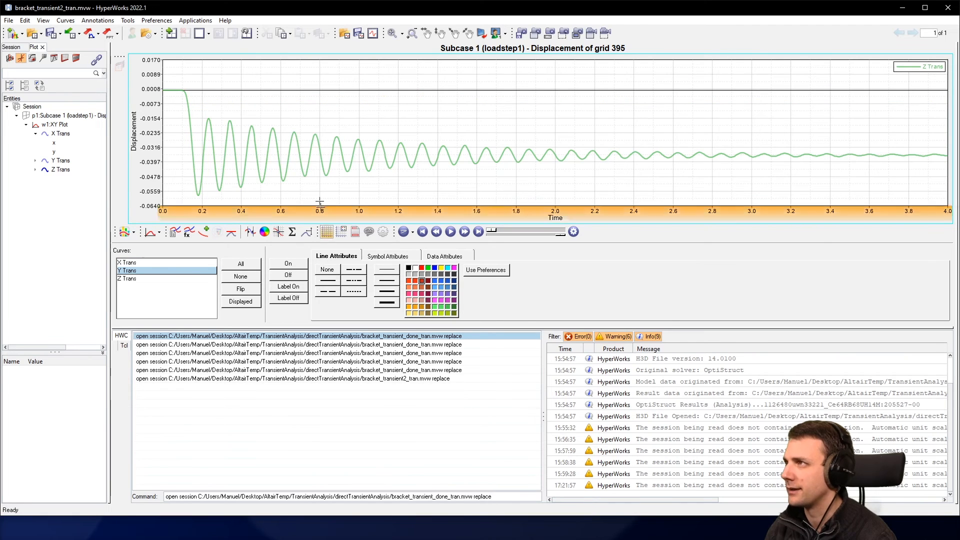
click(390, 36)
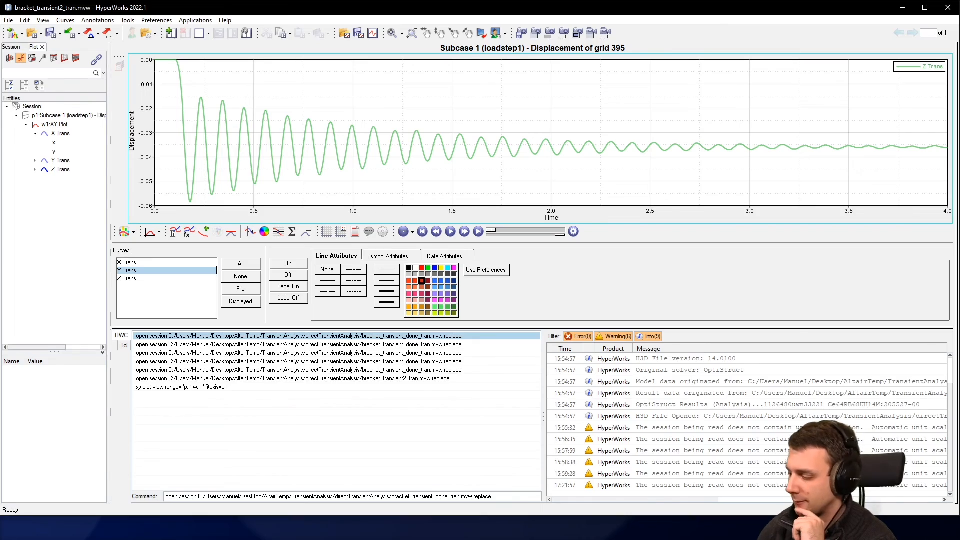
Switch back to the HyperMesh model and examine the CONM2 mass and RBE2 rigid element at the centre of the bracket's hole
key(alt+Tab)
key(alt+Tab)
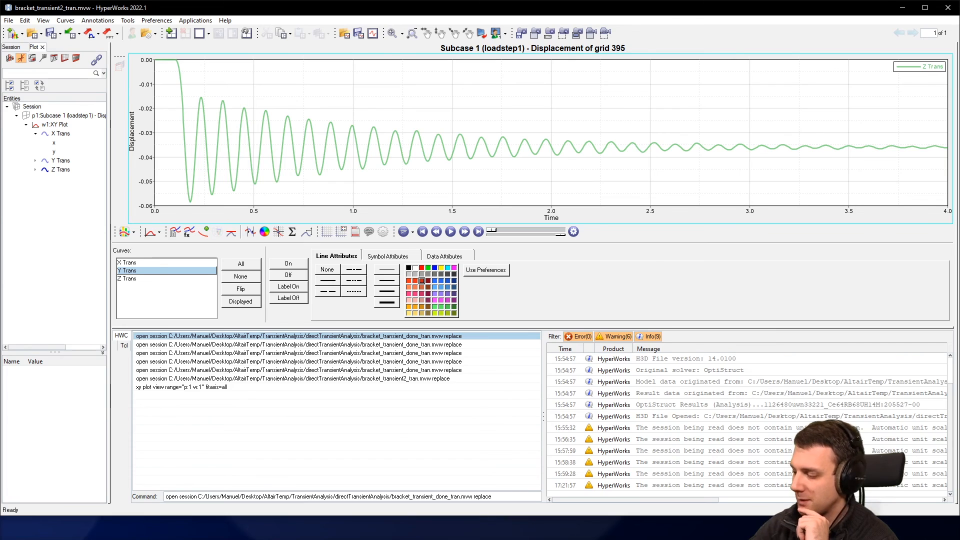
key(alt+Tab)
drag(379, 148, 275, 151)
middle_drag(617, 338, 635, 350)
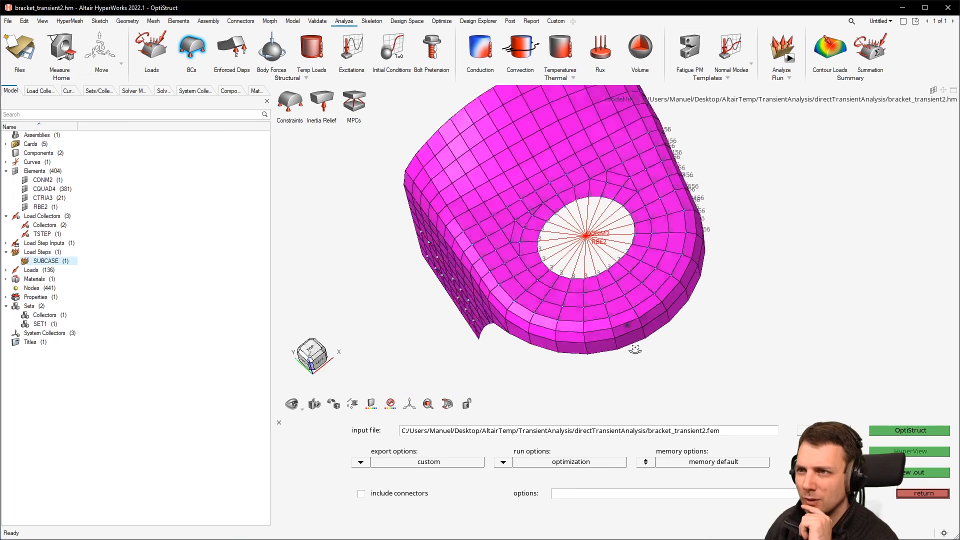
scroll(585, 244, up, 5)
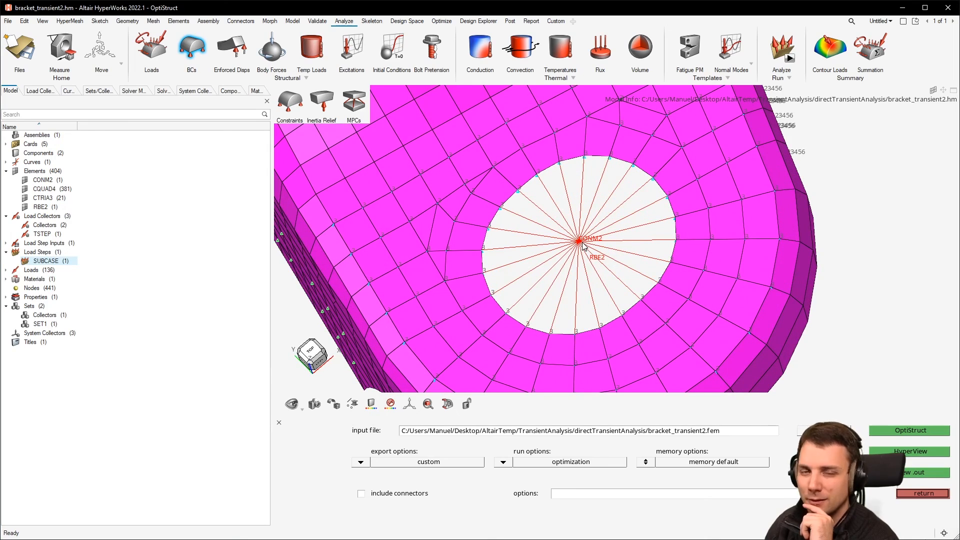
scroll(583, 244, down, 5)
mouse_move(583, 244)
middle_down()
mouse_move(623, 236)
mouse_move(596, 233)
middle_up()
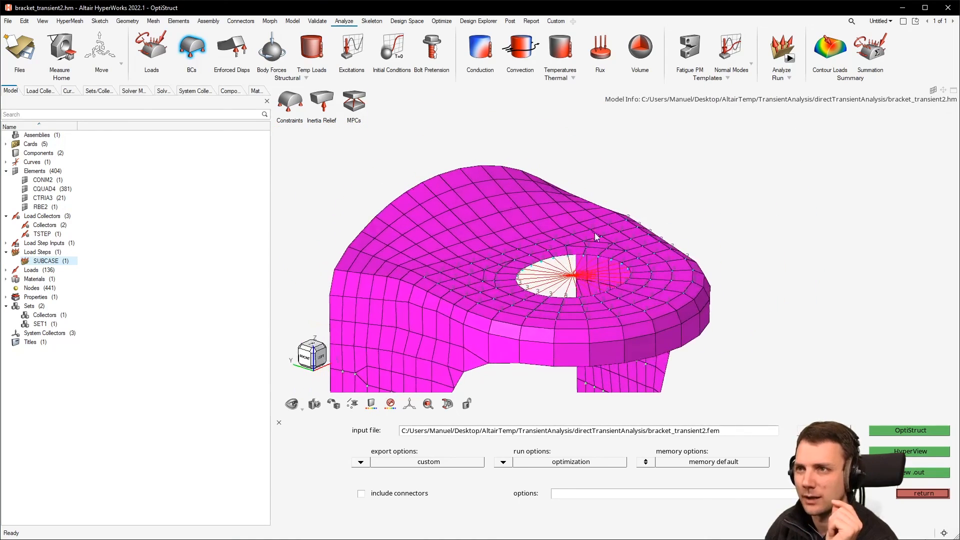
scroll(496, 270, down, 2)
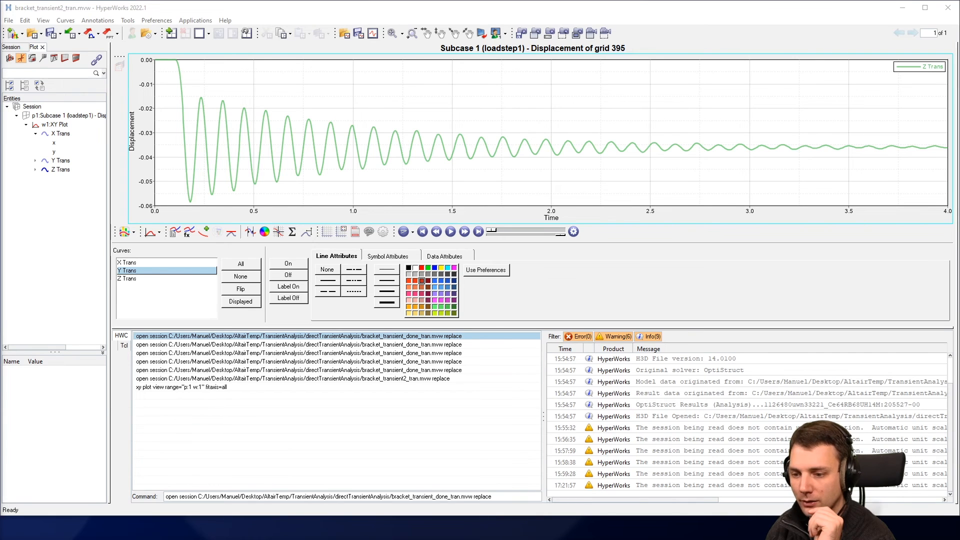
Open the results session bracket_transient_done.mvw, maximize its window, and enlarge the graphics area
key(super+d)
key(super+d)
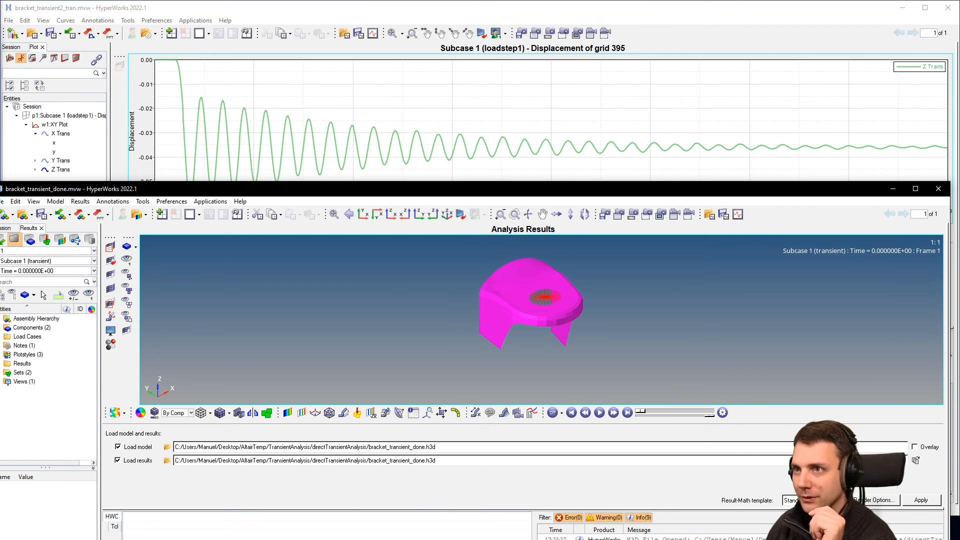
drag(277, 190, 0, 33)
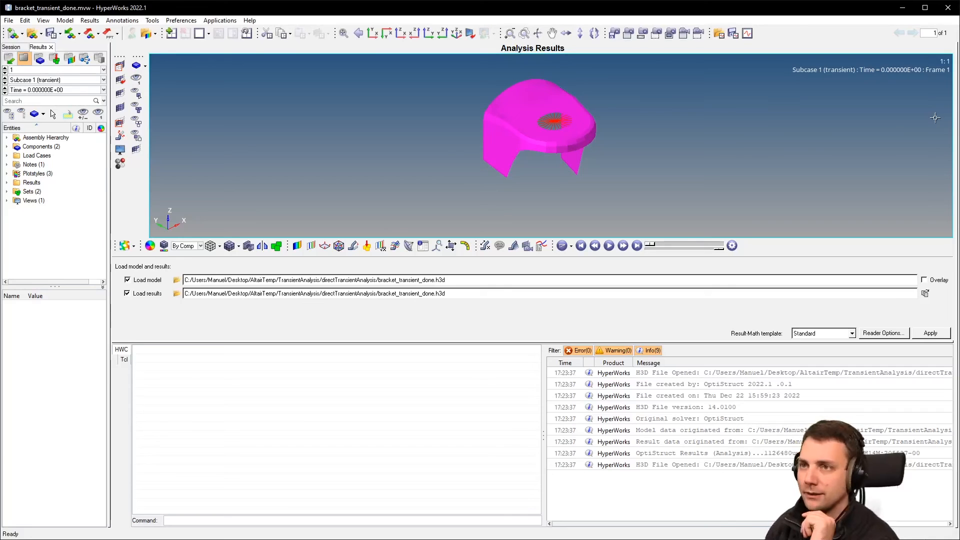
drag(495, 341, 490, 470)
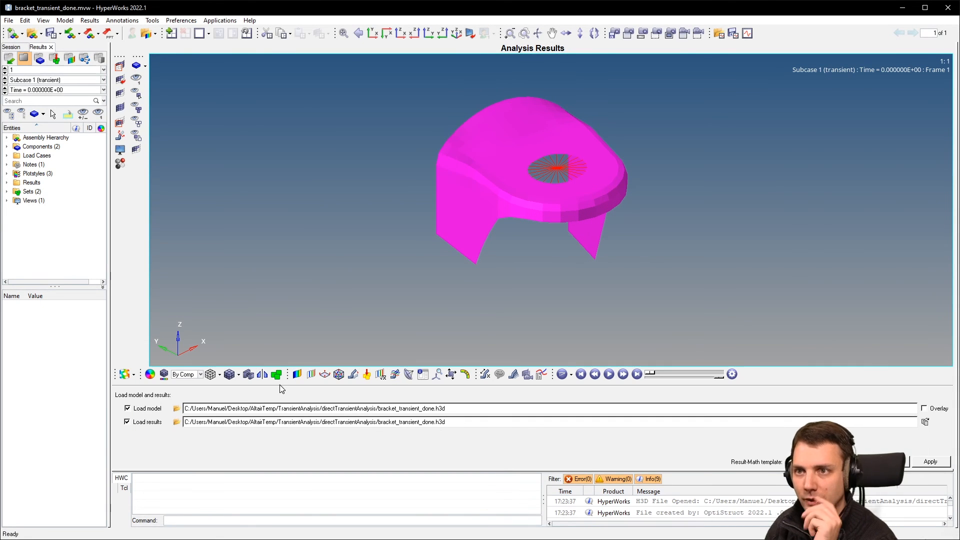
Contour the displacement magnitude on the bracket and start the transient animation
click(297, 374)
click(393, 461)
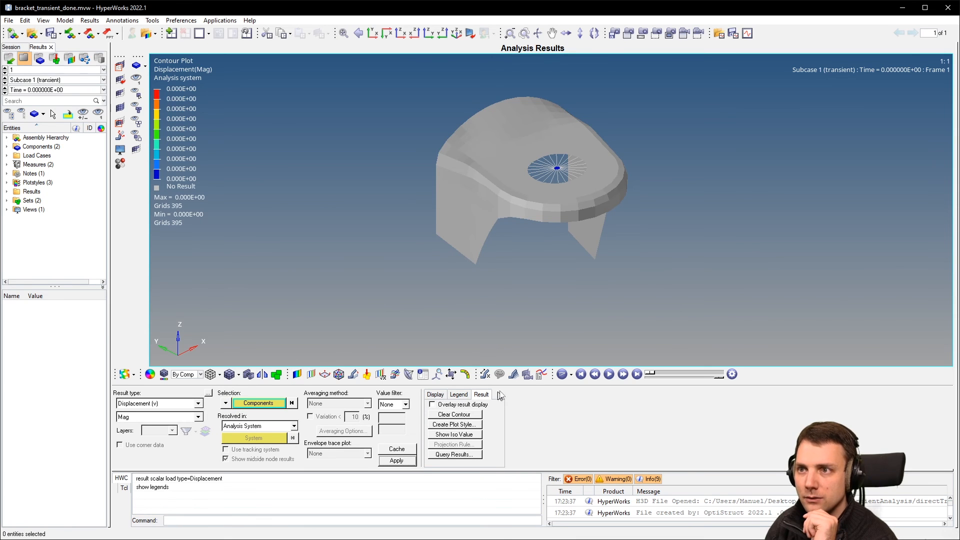
click(609, 375)
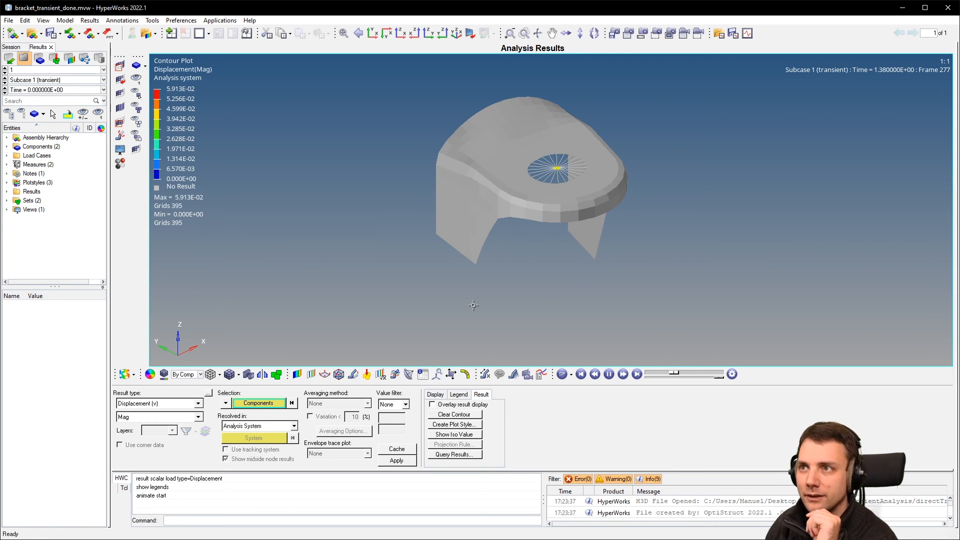
Set the deformed shape's uniform displacement scale factor to 100 and inspect the animated motion at the RBE2 centre node
click(352, 376)
click(353, 375)
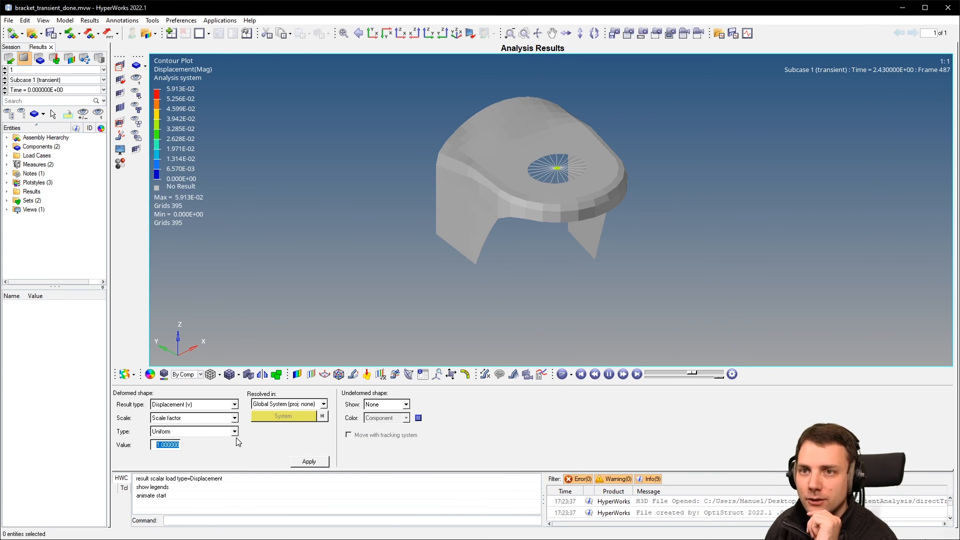
text(100)
key(Return)
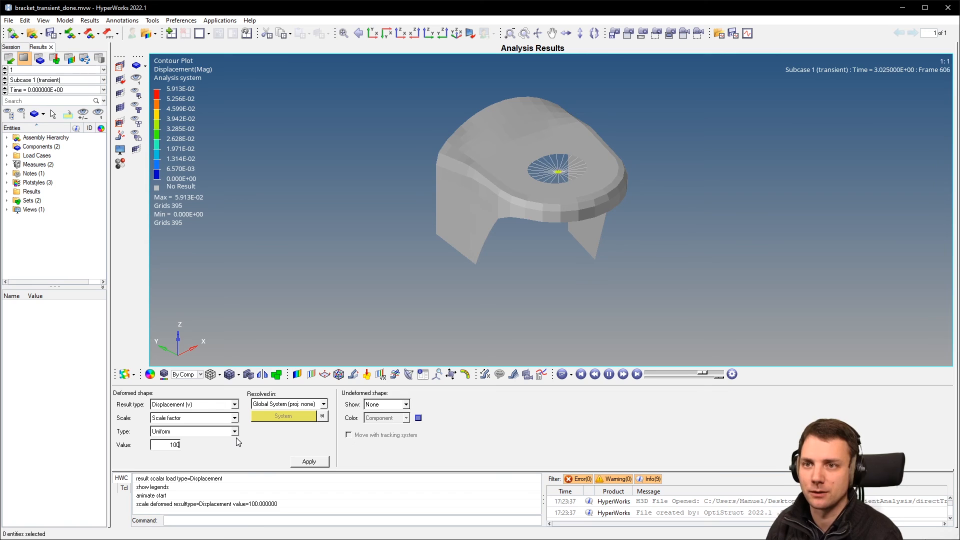
click(309, 463)
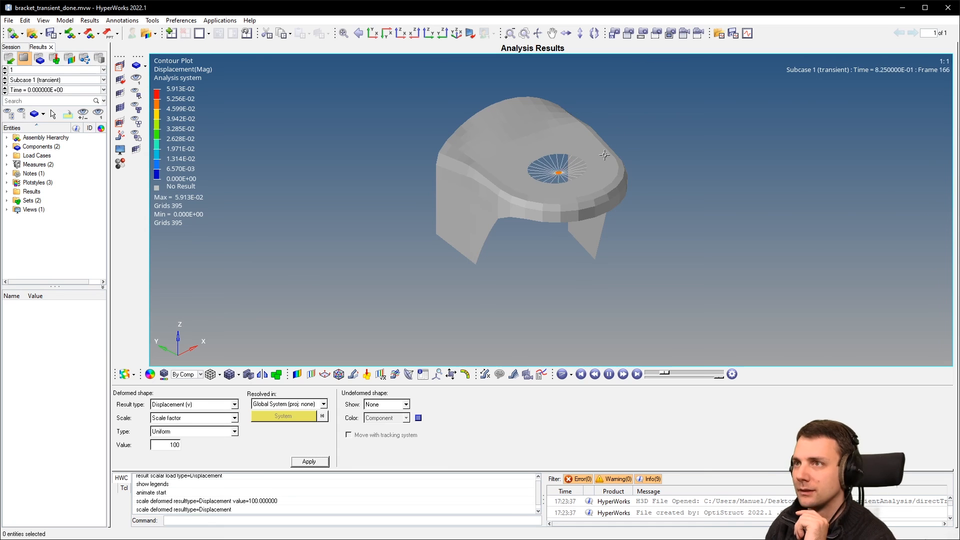
ctrl+middle_drag(546, 213, 545, 213)
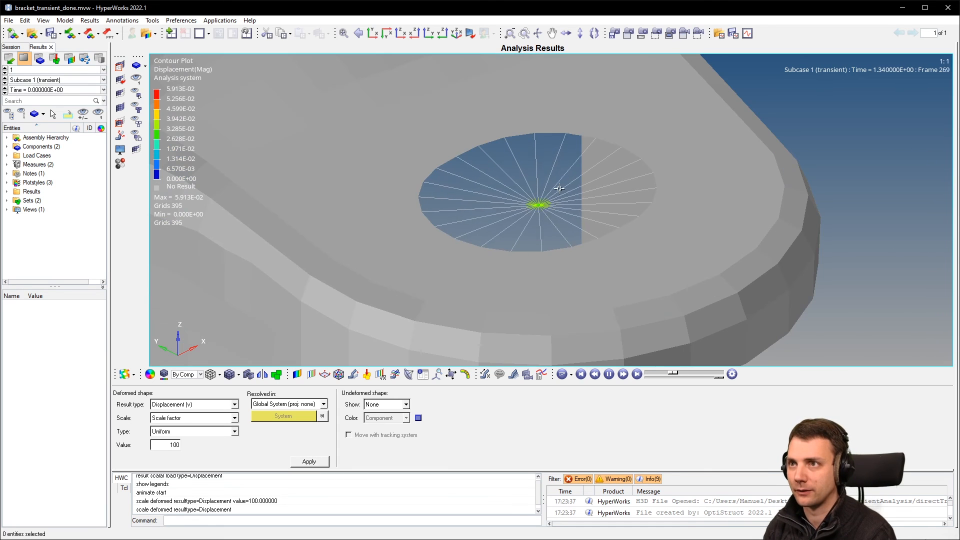
ctrl+scroll(567, 204, up, 2)
ctrl+scroll(568, 204, down, 5)
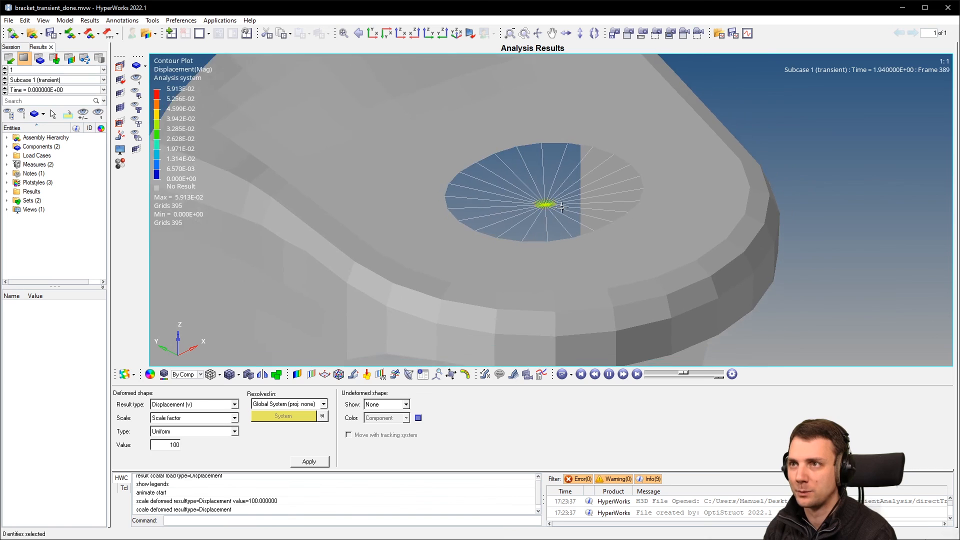
ctrl+drag(555, 205, 551, 237)
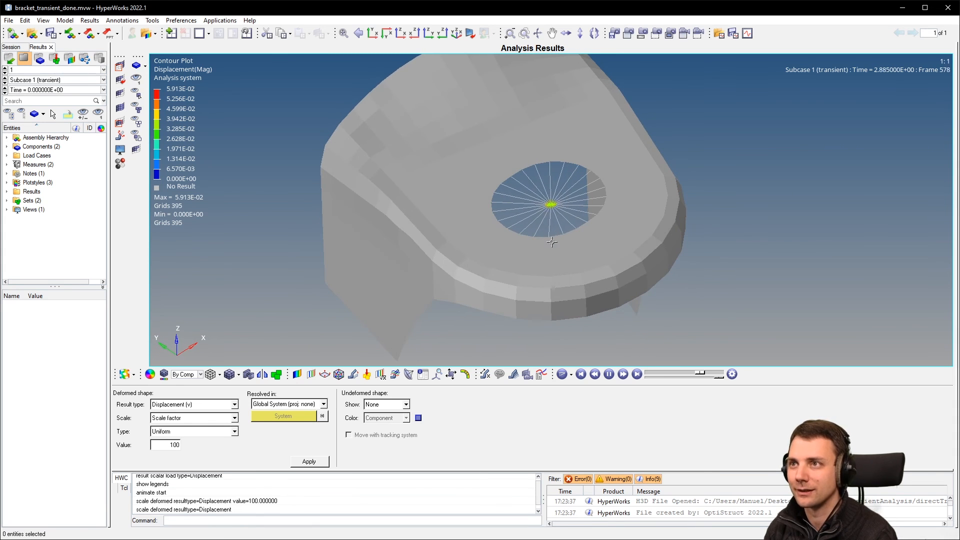